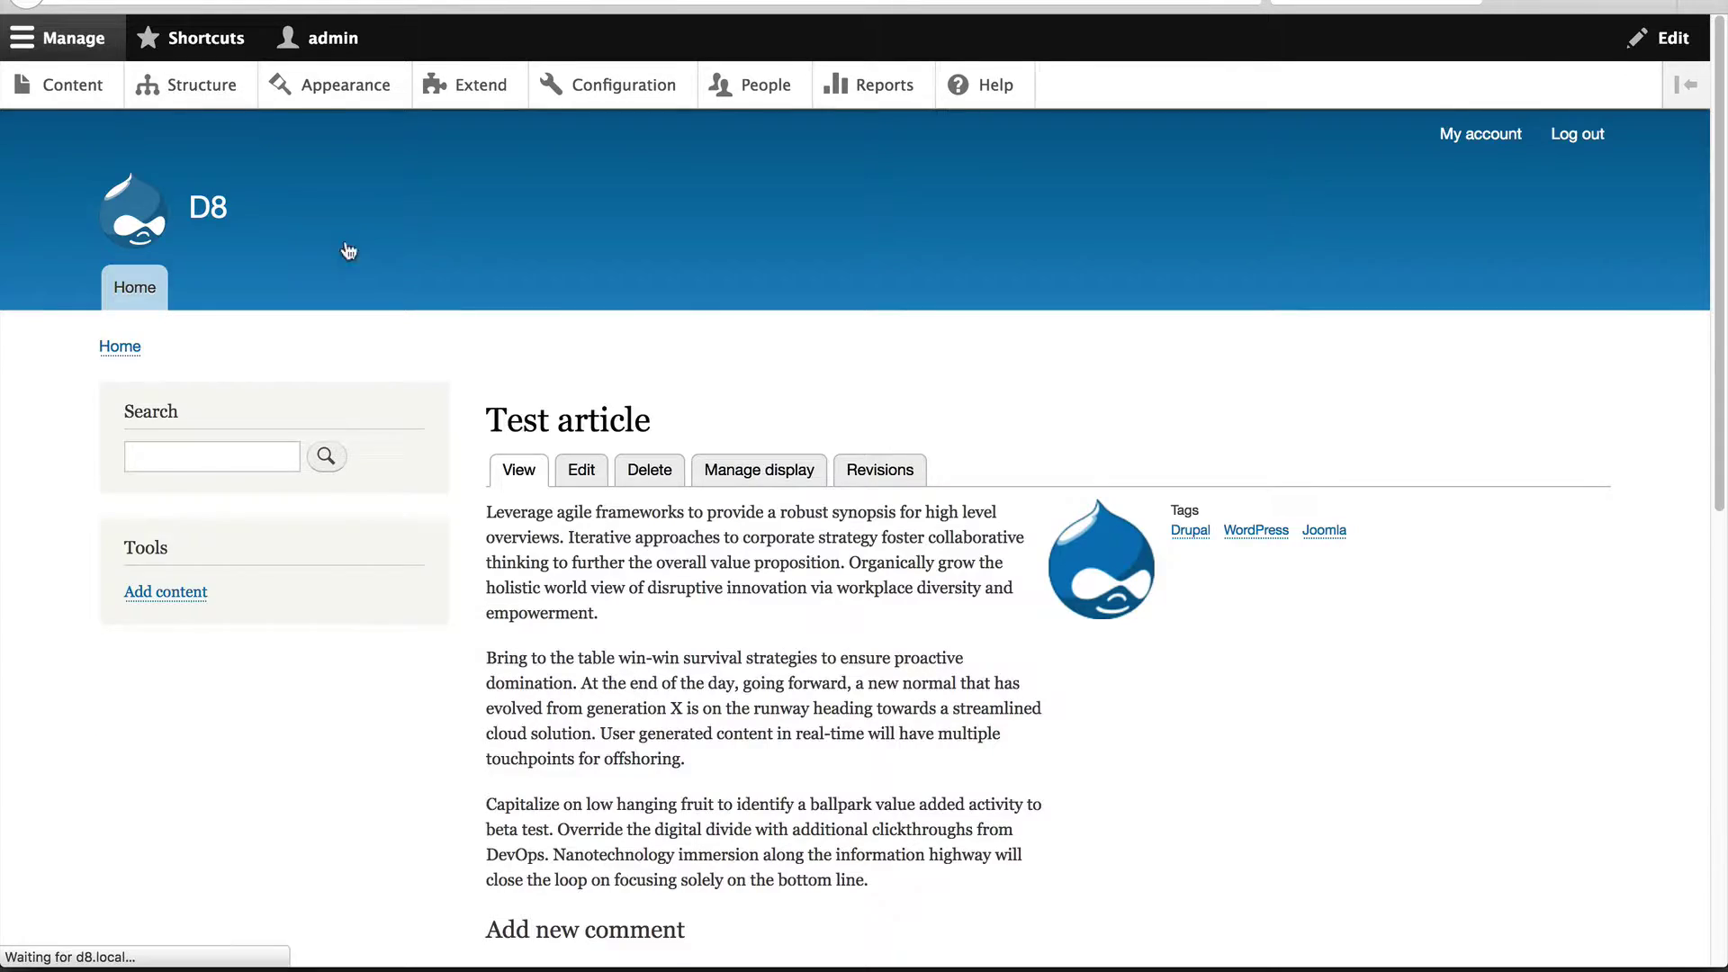
- Go from Structure through Display Suite to its Fields tab, which lists no custom fields
{"action": "left_click", "coordinate": [176, 96]}
{"action": "scroll", "coordinate": [405, 379], "scroll_direction": "down", "scroll_amount": 2}
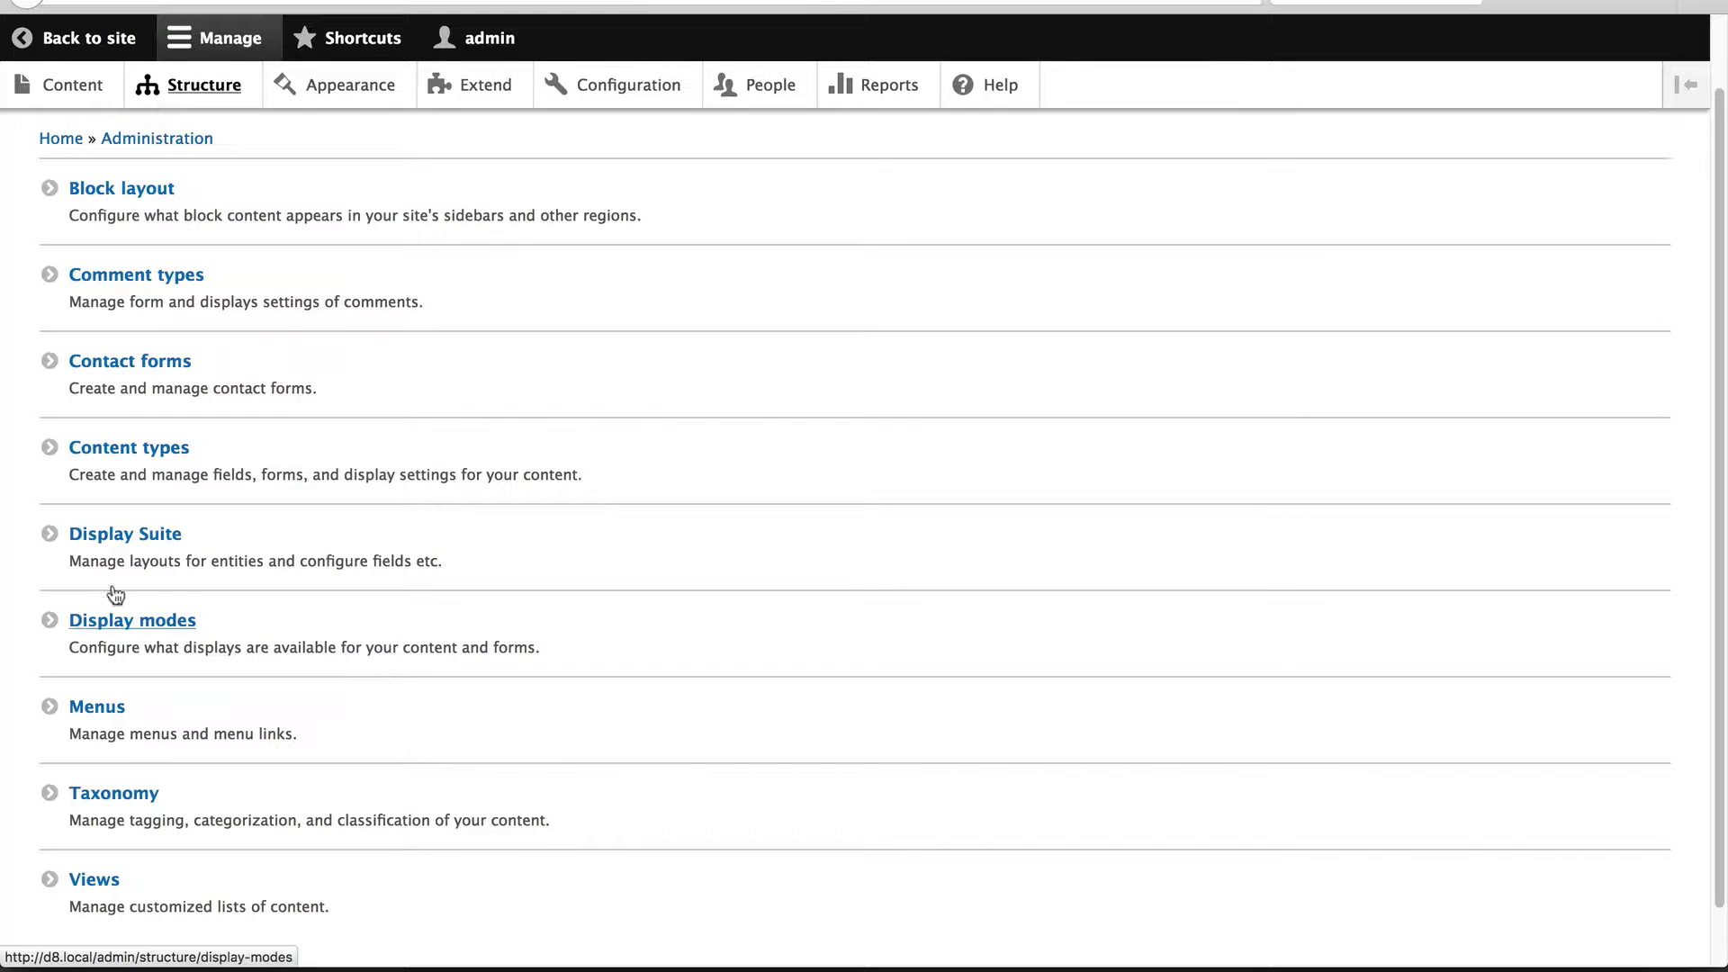
{"action": "left_click", "coordinate": [146, 540]}
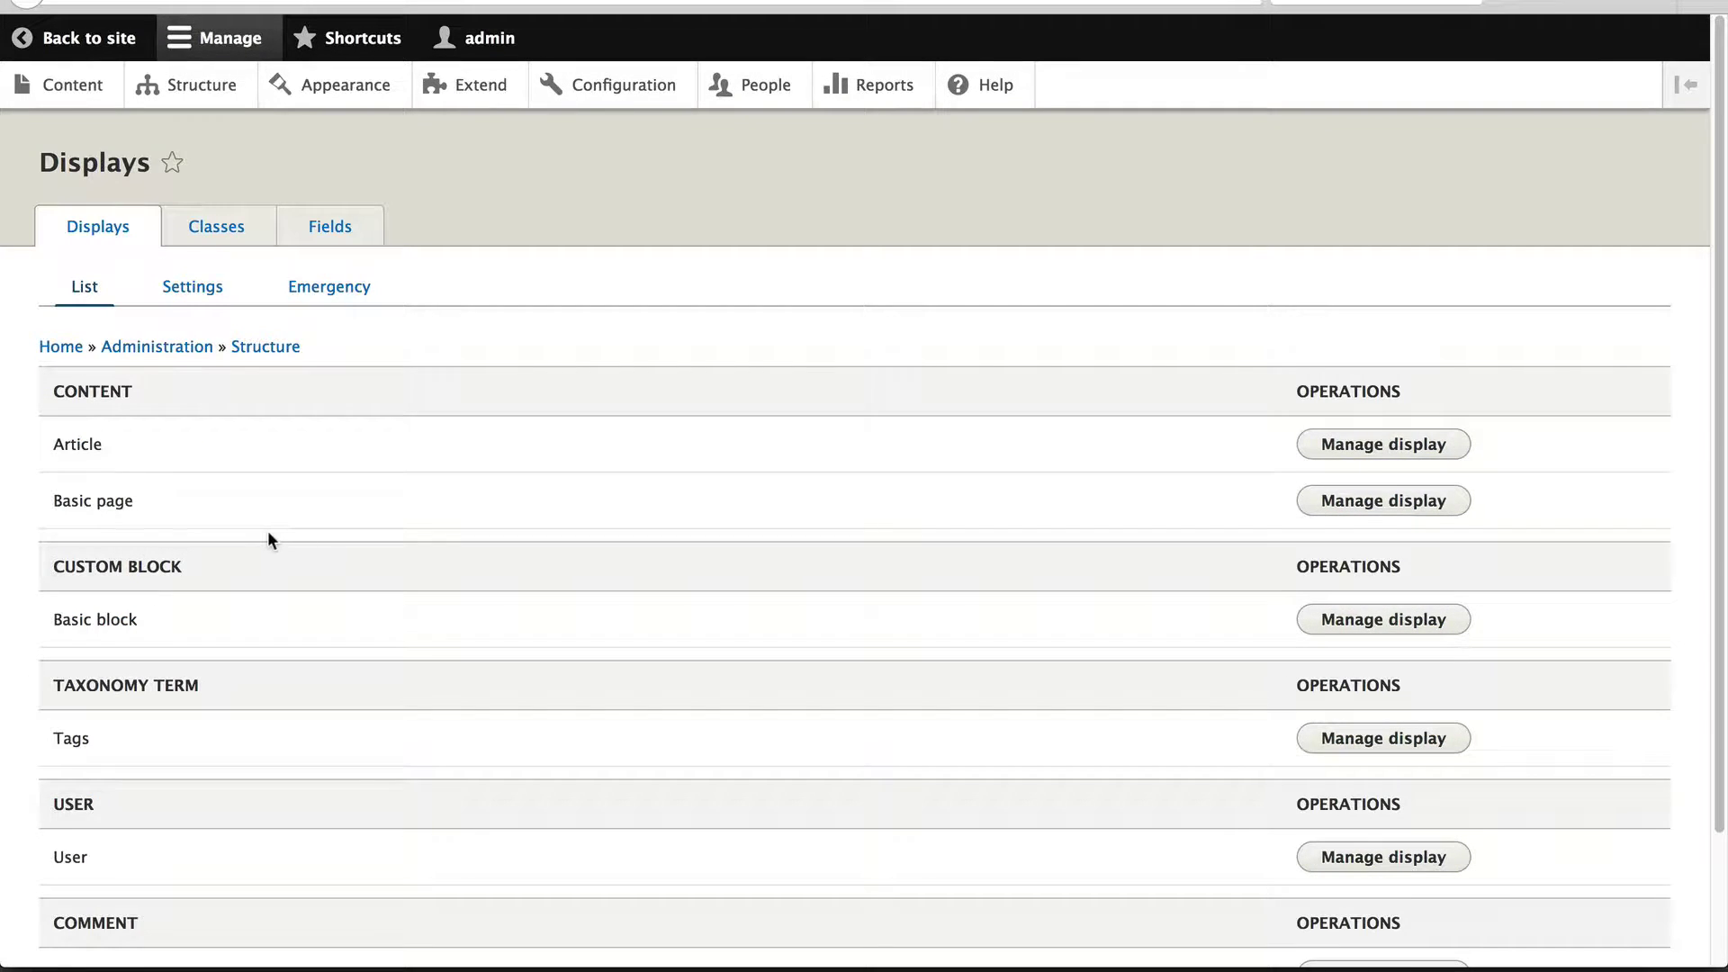
{"action": "scroll", "coordinate": [295, 529], "scroll_direction": "down", "scroll_amount": 1}
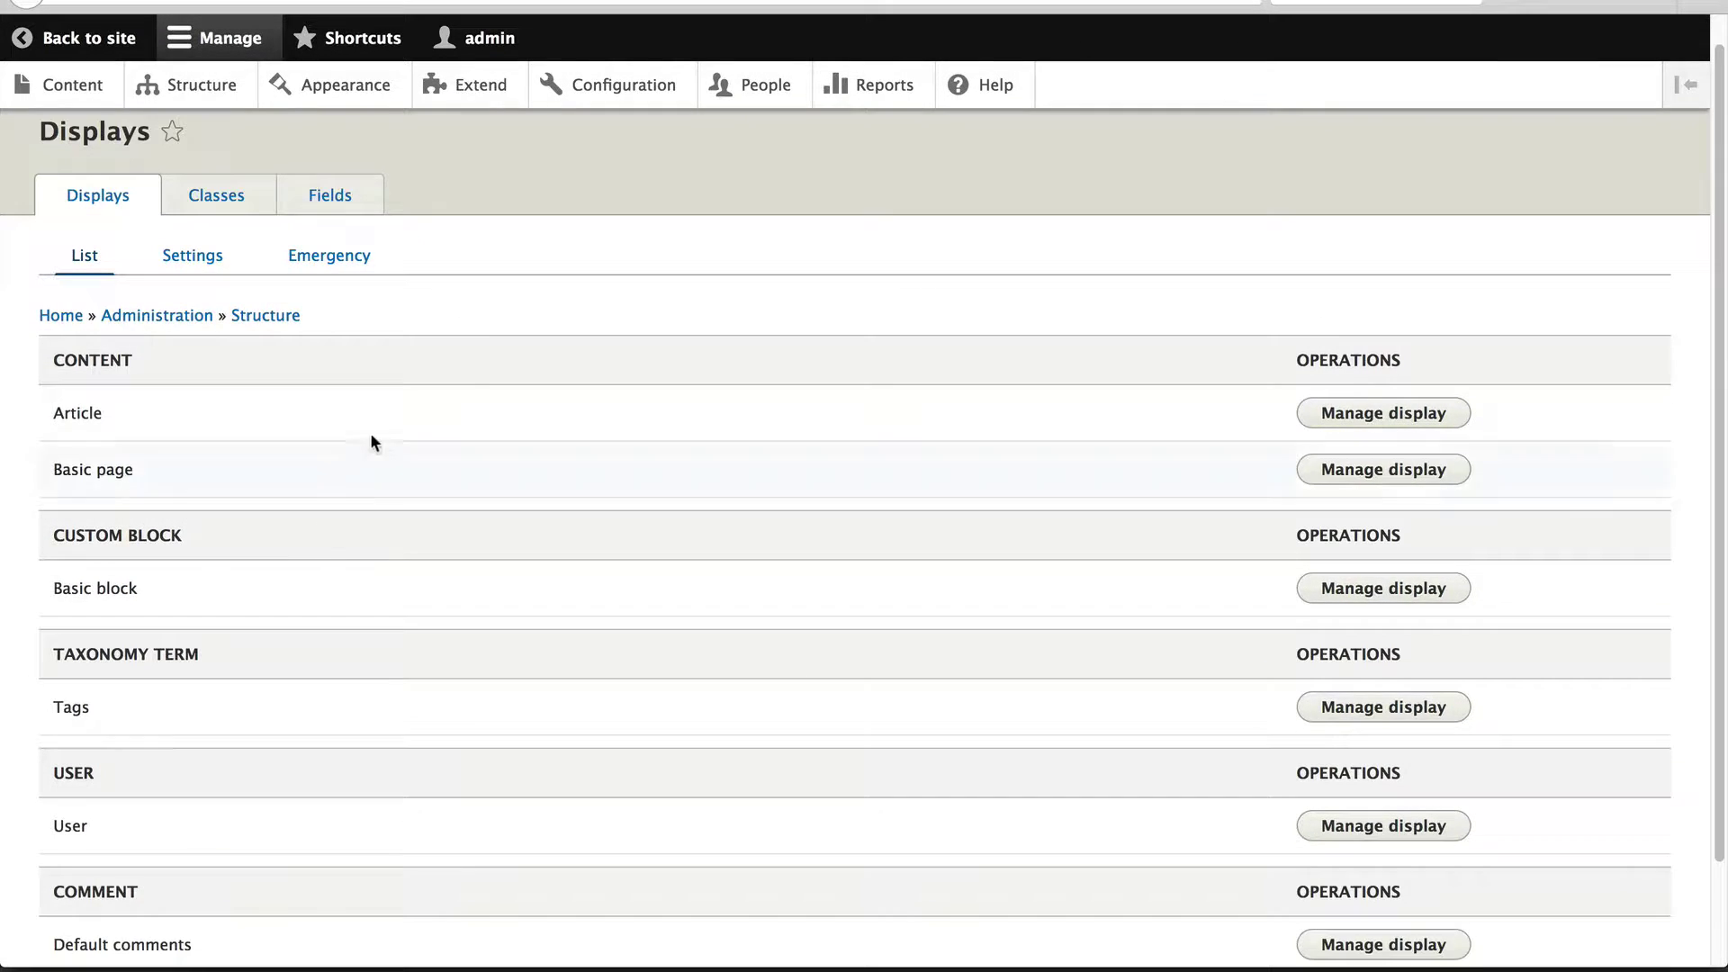
{"action": "left_click", "coordinate": [329, 196]}
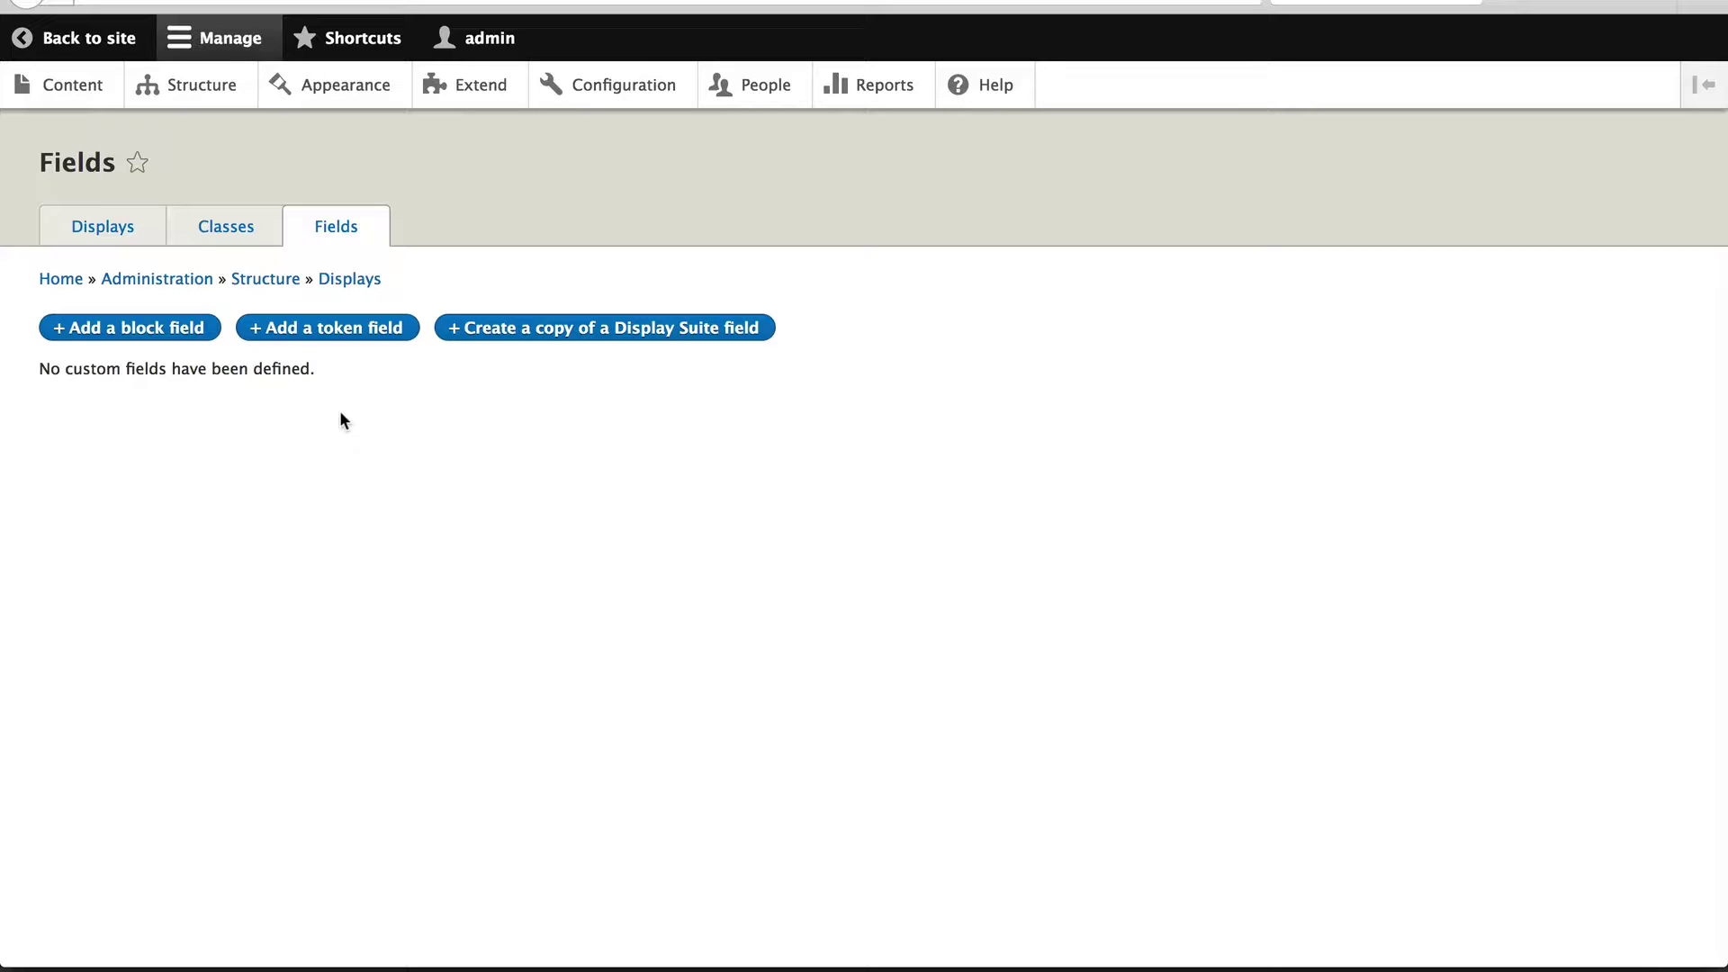
- Add a block field labelled 'Recent content' that uses the Recent content block and applies to Node
{"action": "left_click", "coordinate": [186, 326]}
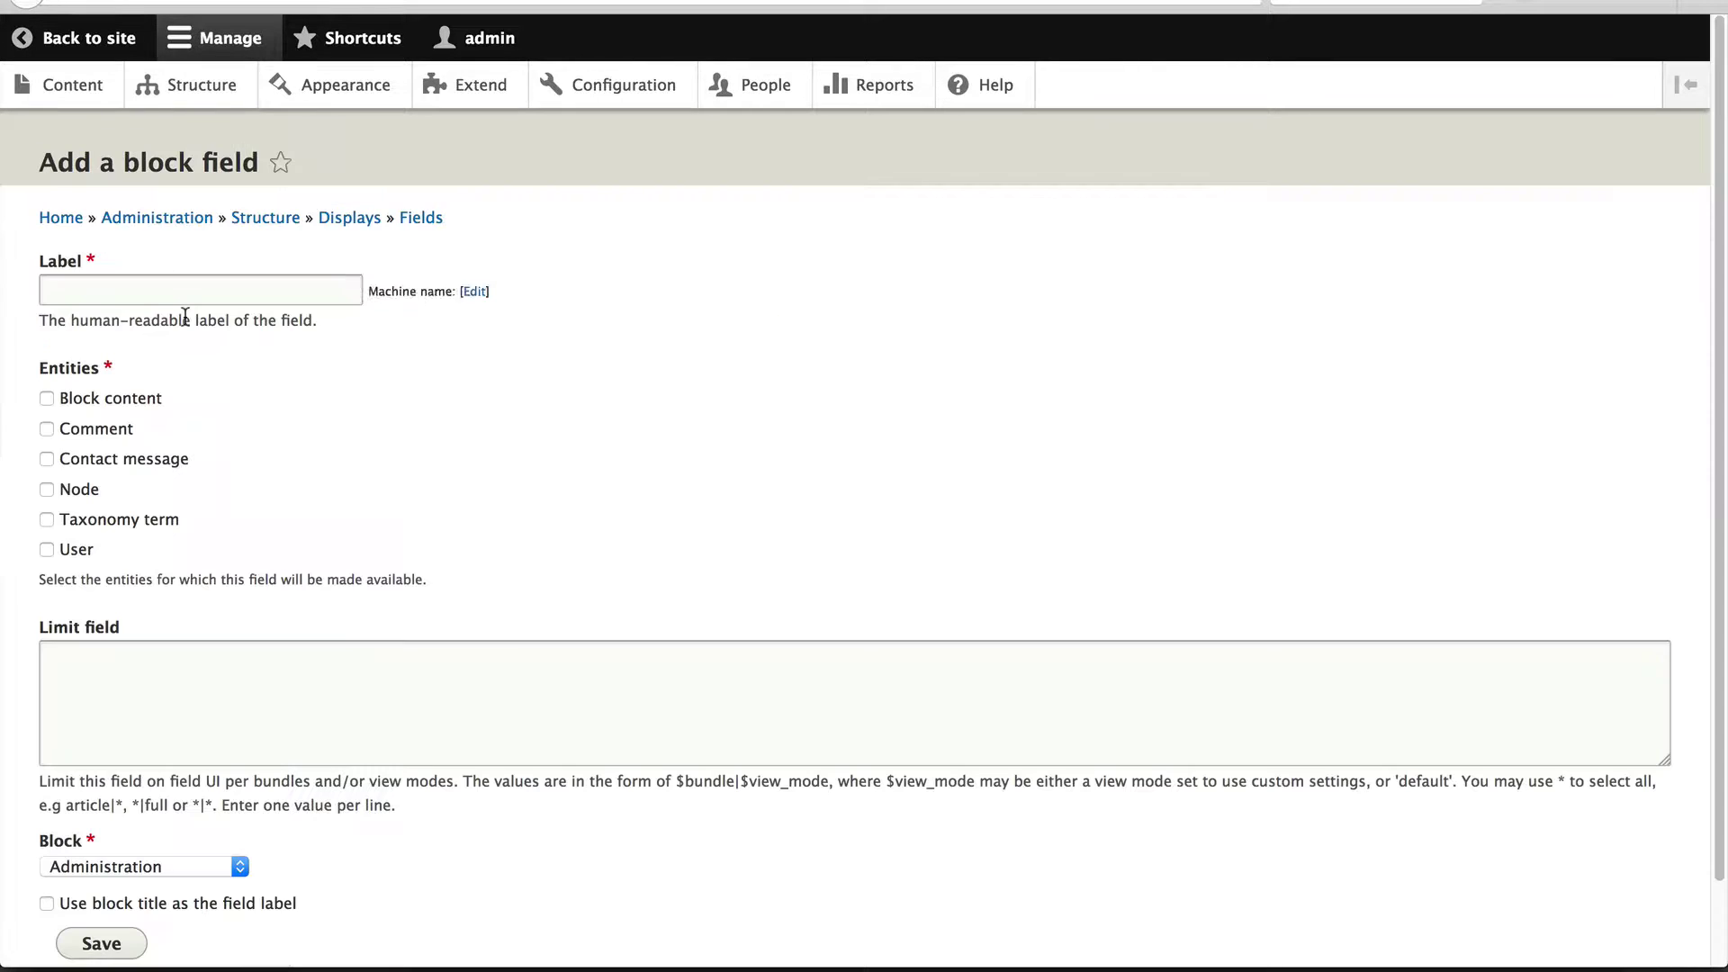
{"action": "left_click", "coordinate": [169, 291]}
{"action": "scroll", "coordinate": [412, 351], "scroll_direction": "down", "scroll_amount": 2}
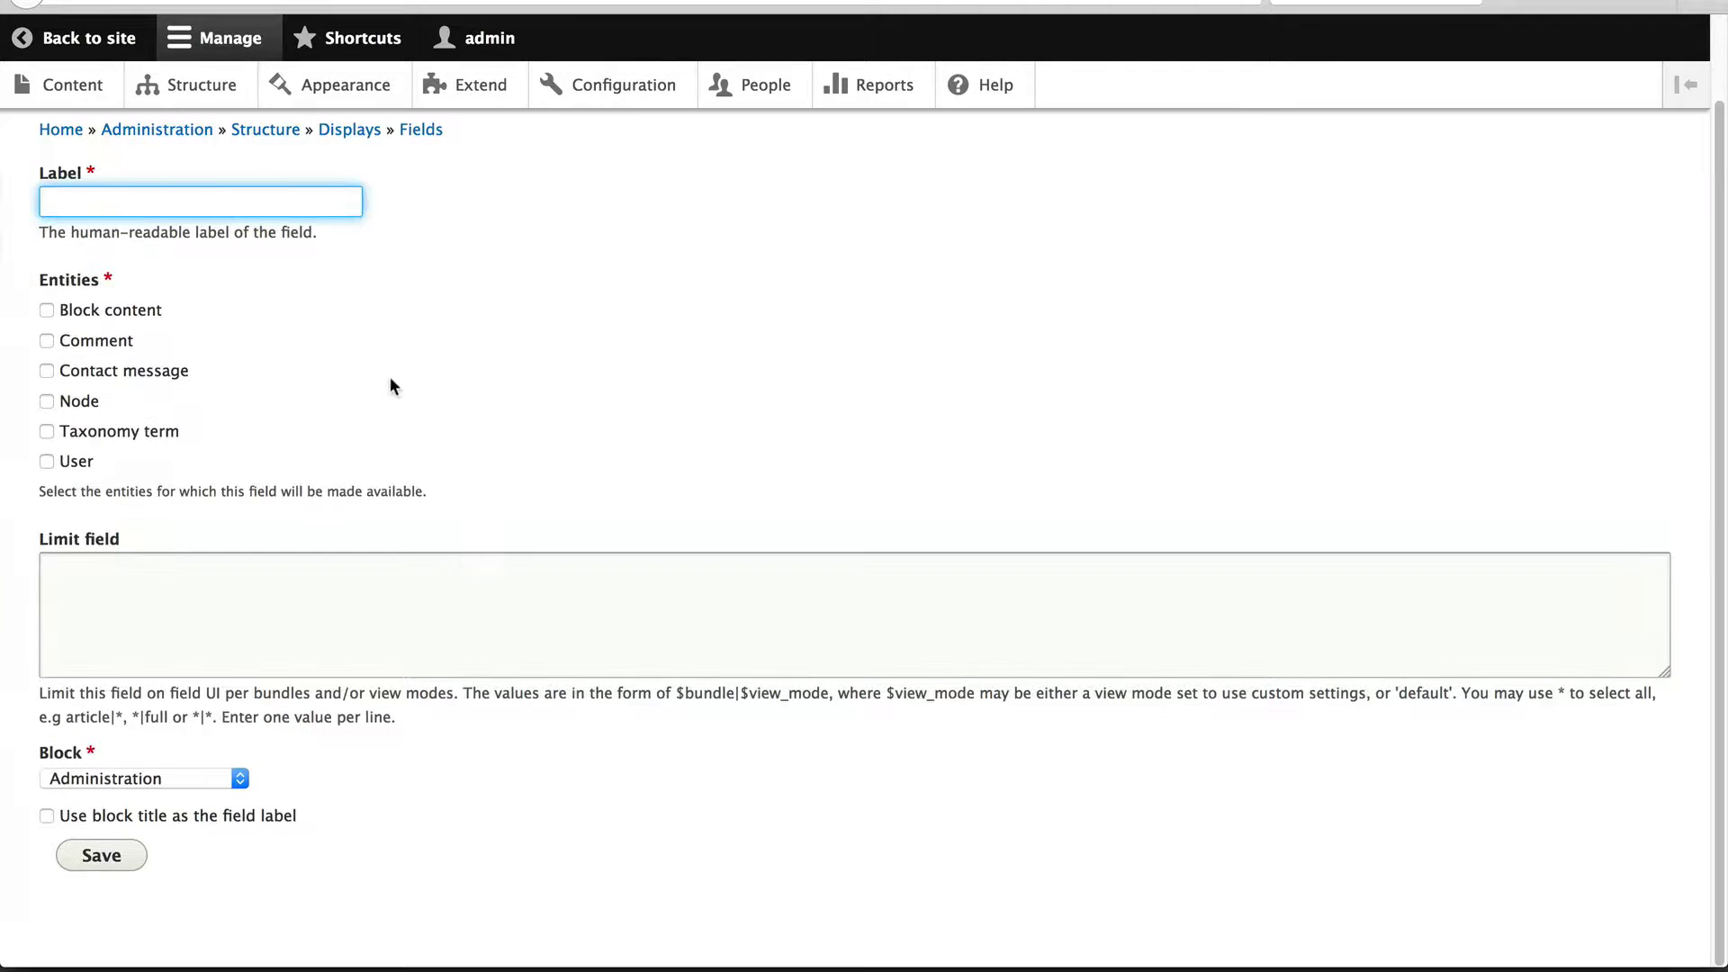
{"action": "left_click", "coordinate": [240, 866]}
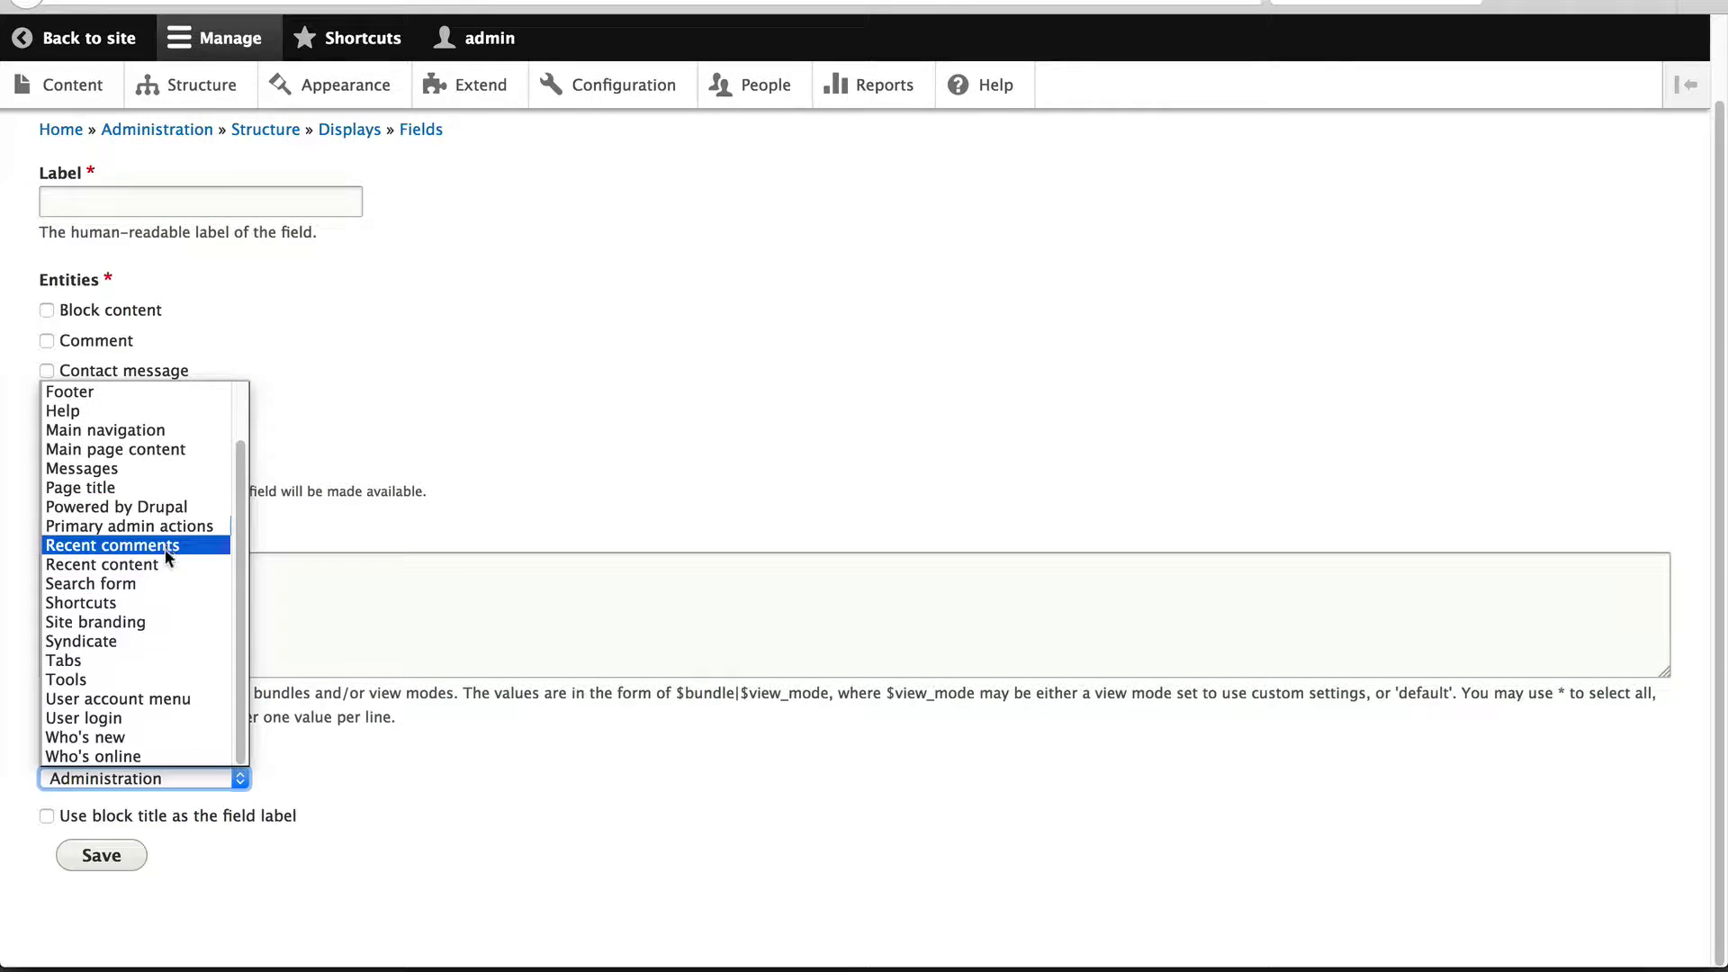
{"action": "scroll", "coordinate": [162, 473], "scroll_direction": "up", "scroll_amount": 2}
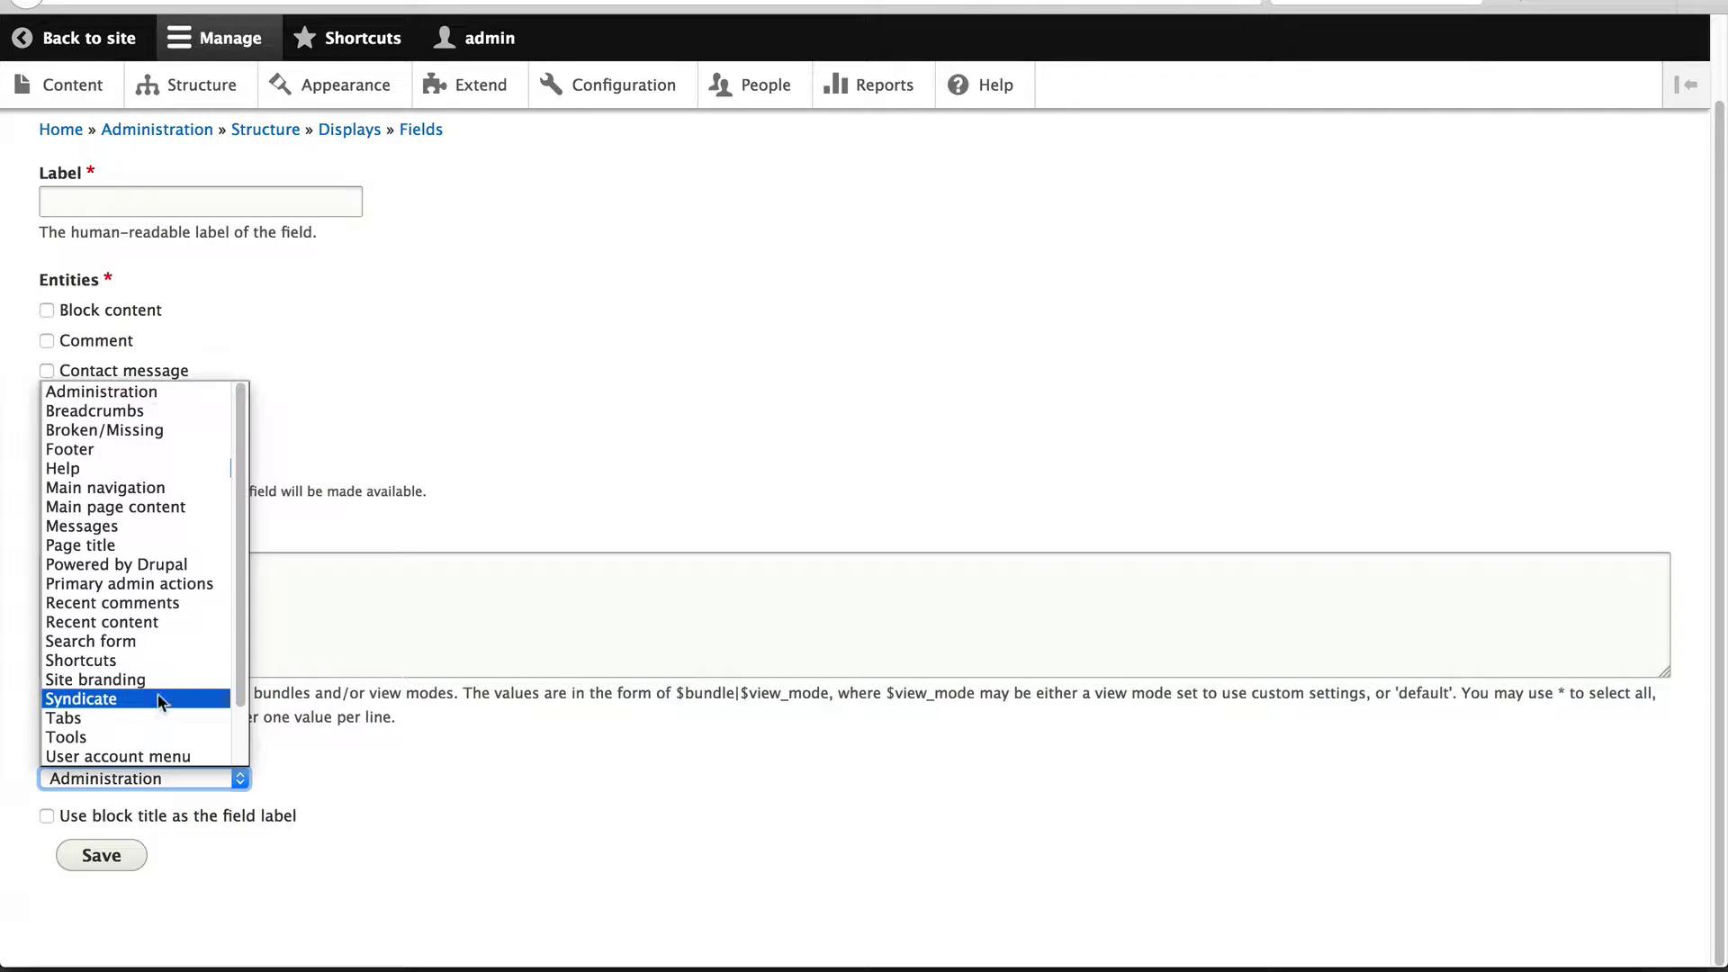
{"action": "left_click", "coordinate": [148, 620]}
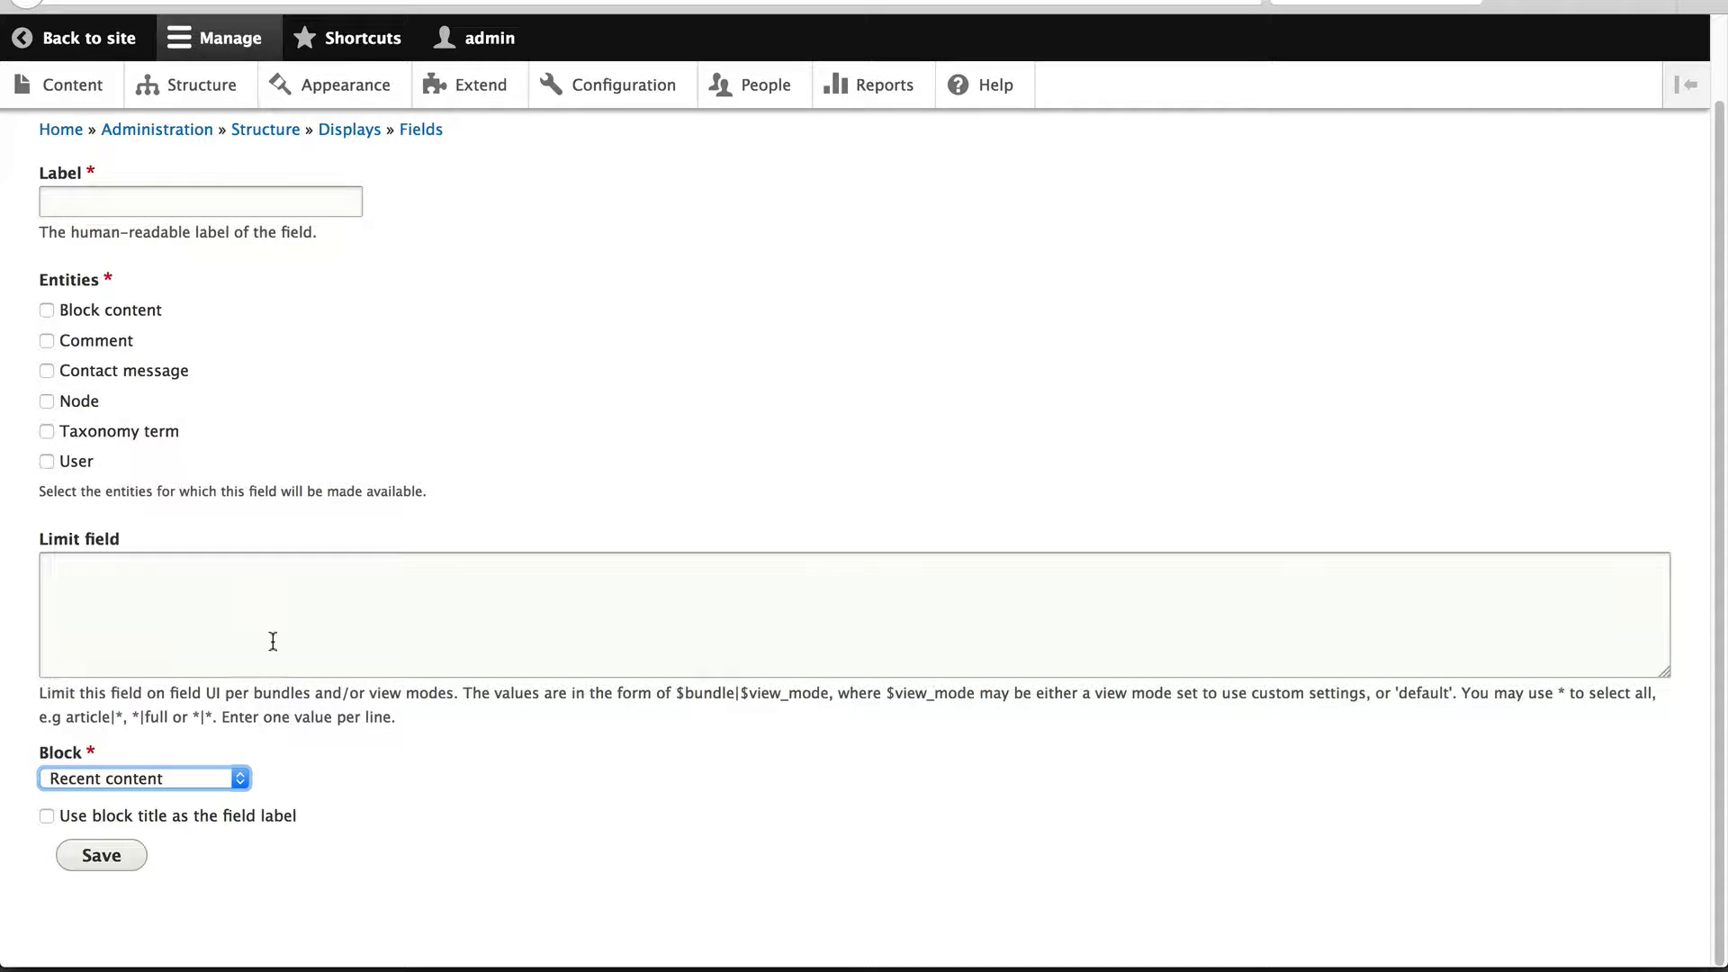
{"action": "scroll", "coordinate": [408, 796], "scroll_direction": "up", "scroll_amount": 2}
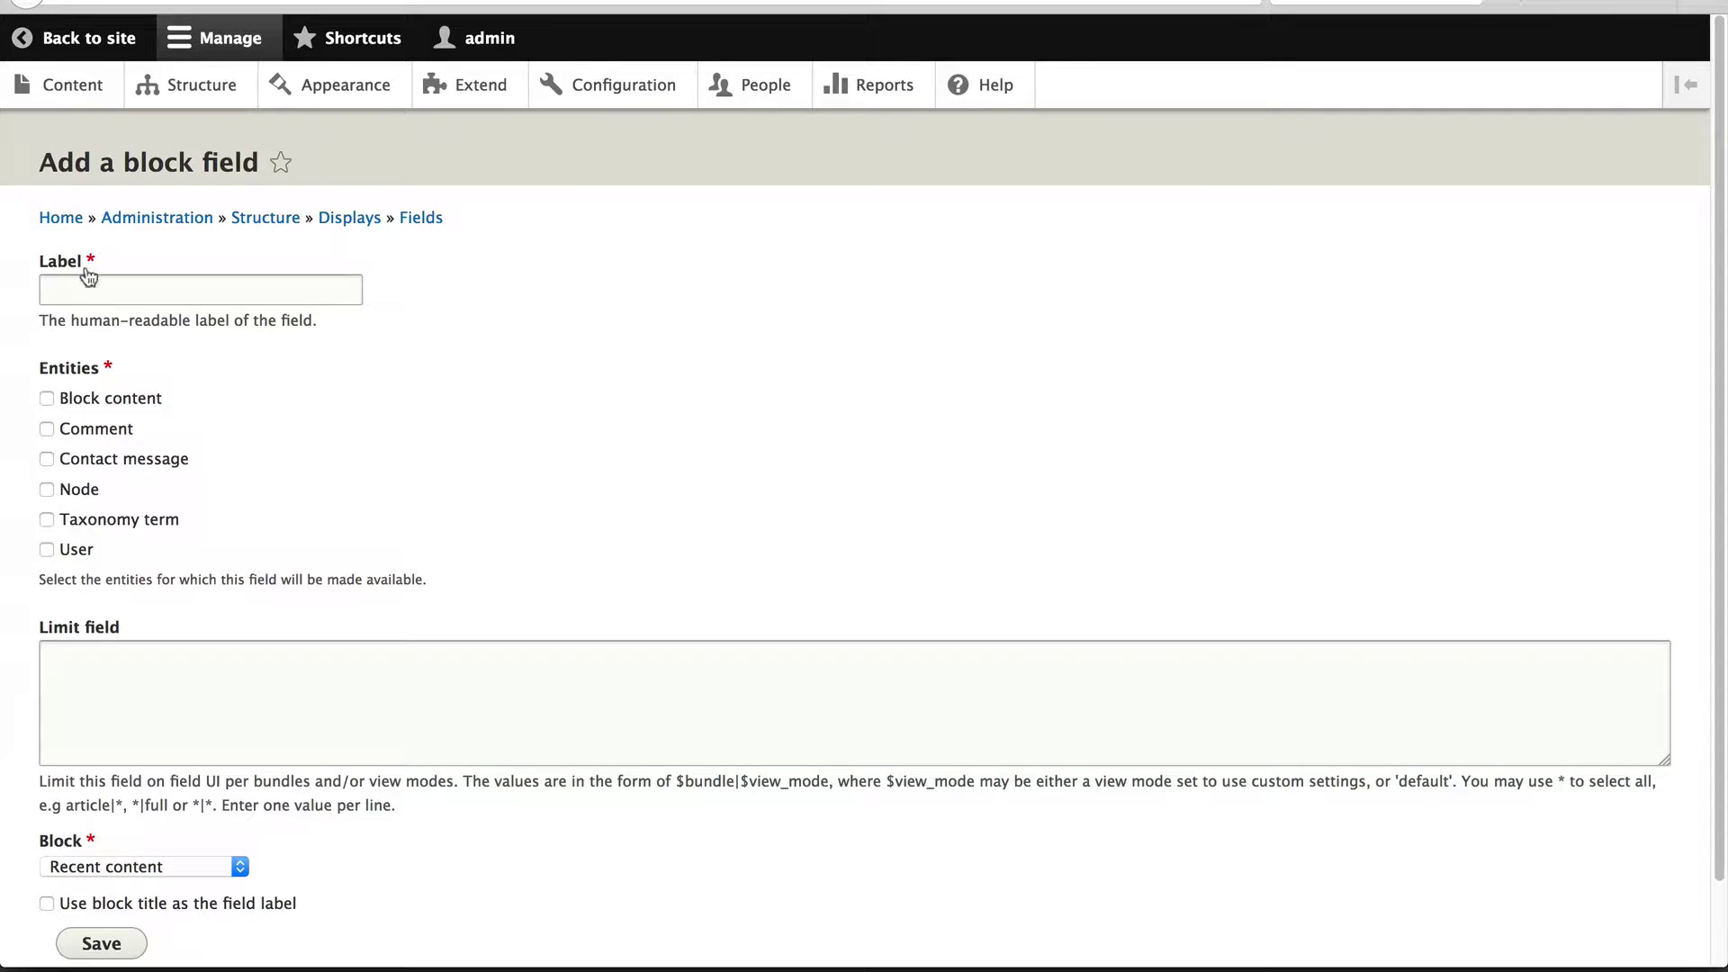
{"action": "left_click", "coordinate": [163, 289]}
{"action": "type", "text": "Rec"}
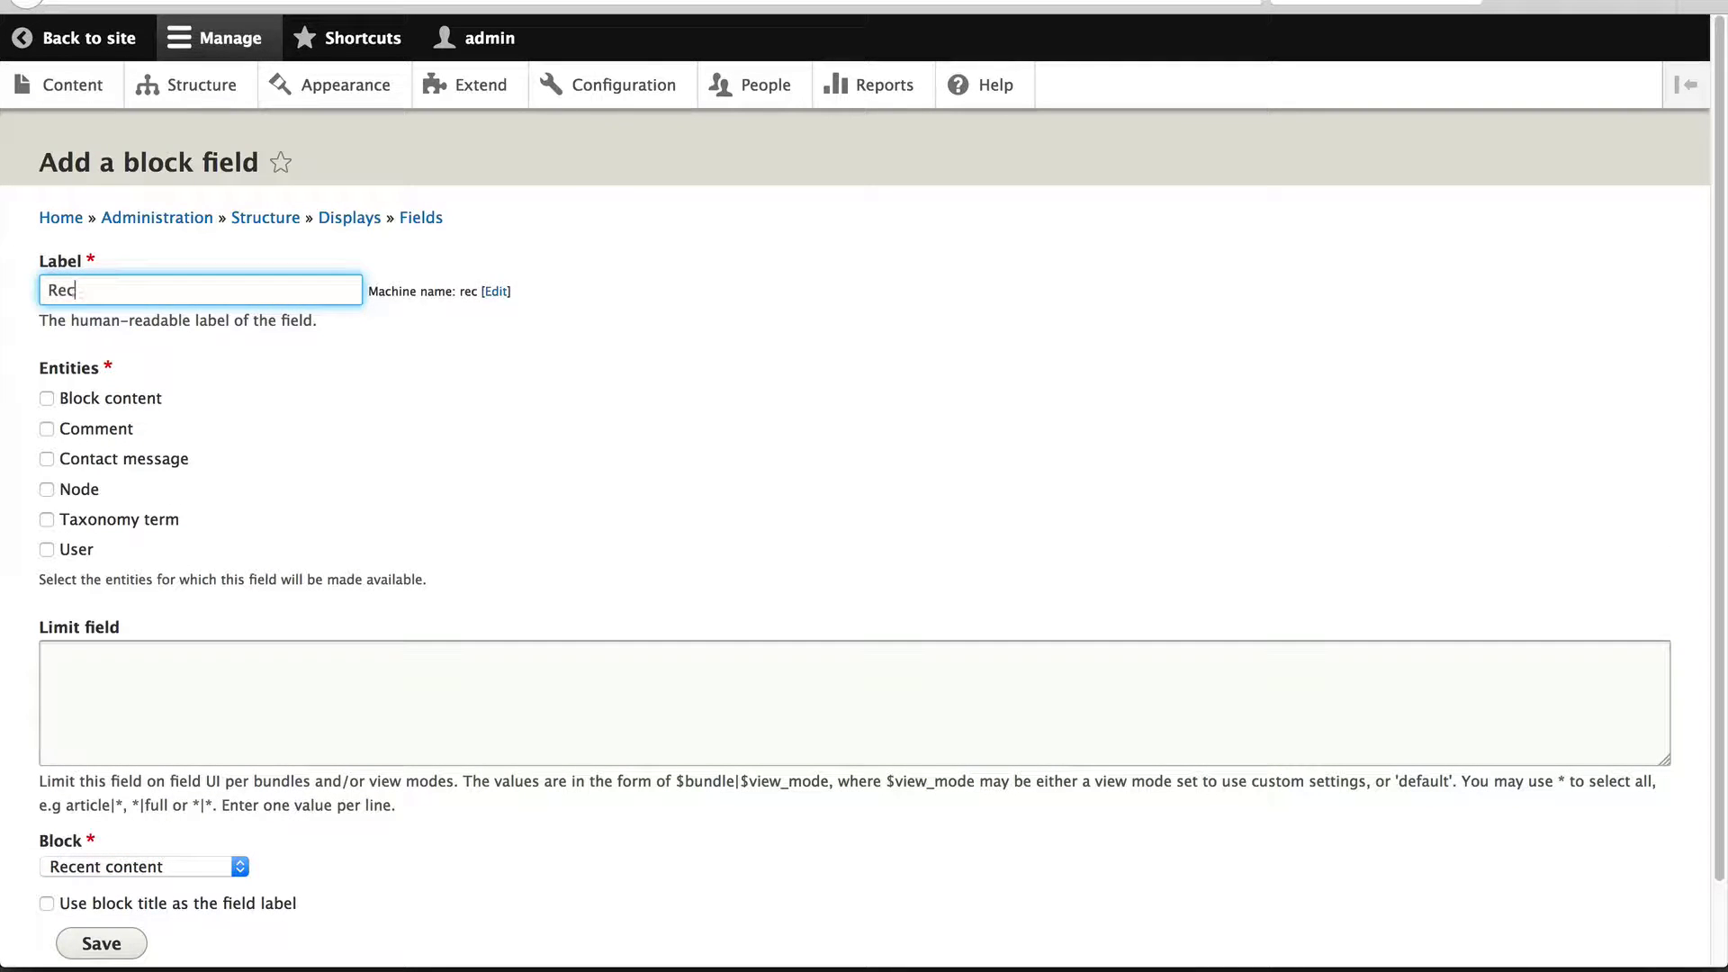
{"action": "type", "text": "ent content"}
{"action": "left_click", "coordinate": [79, 494]}
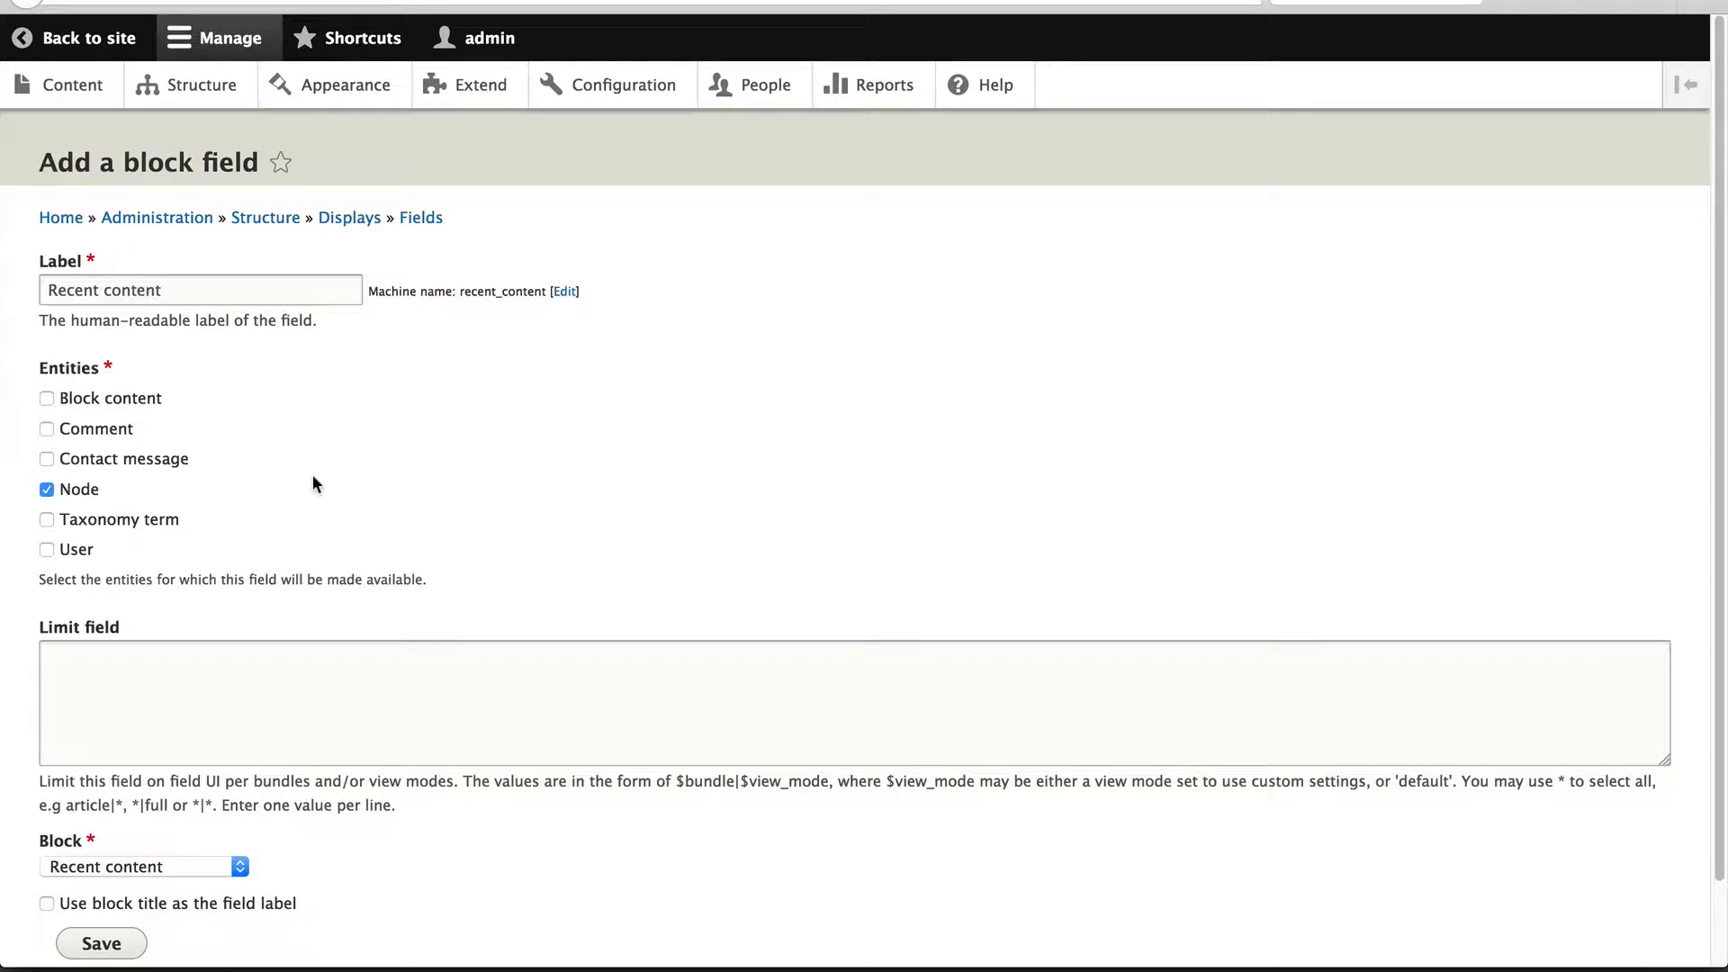
{"action": "scroll", "coordinate": [472, 500], "scroll_direction": "down", "scroll_amount": 2}
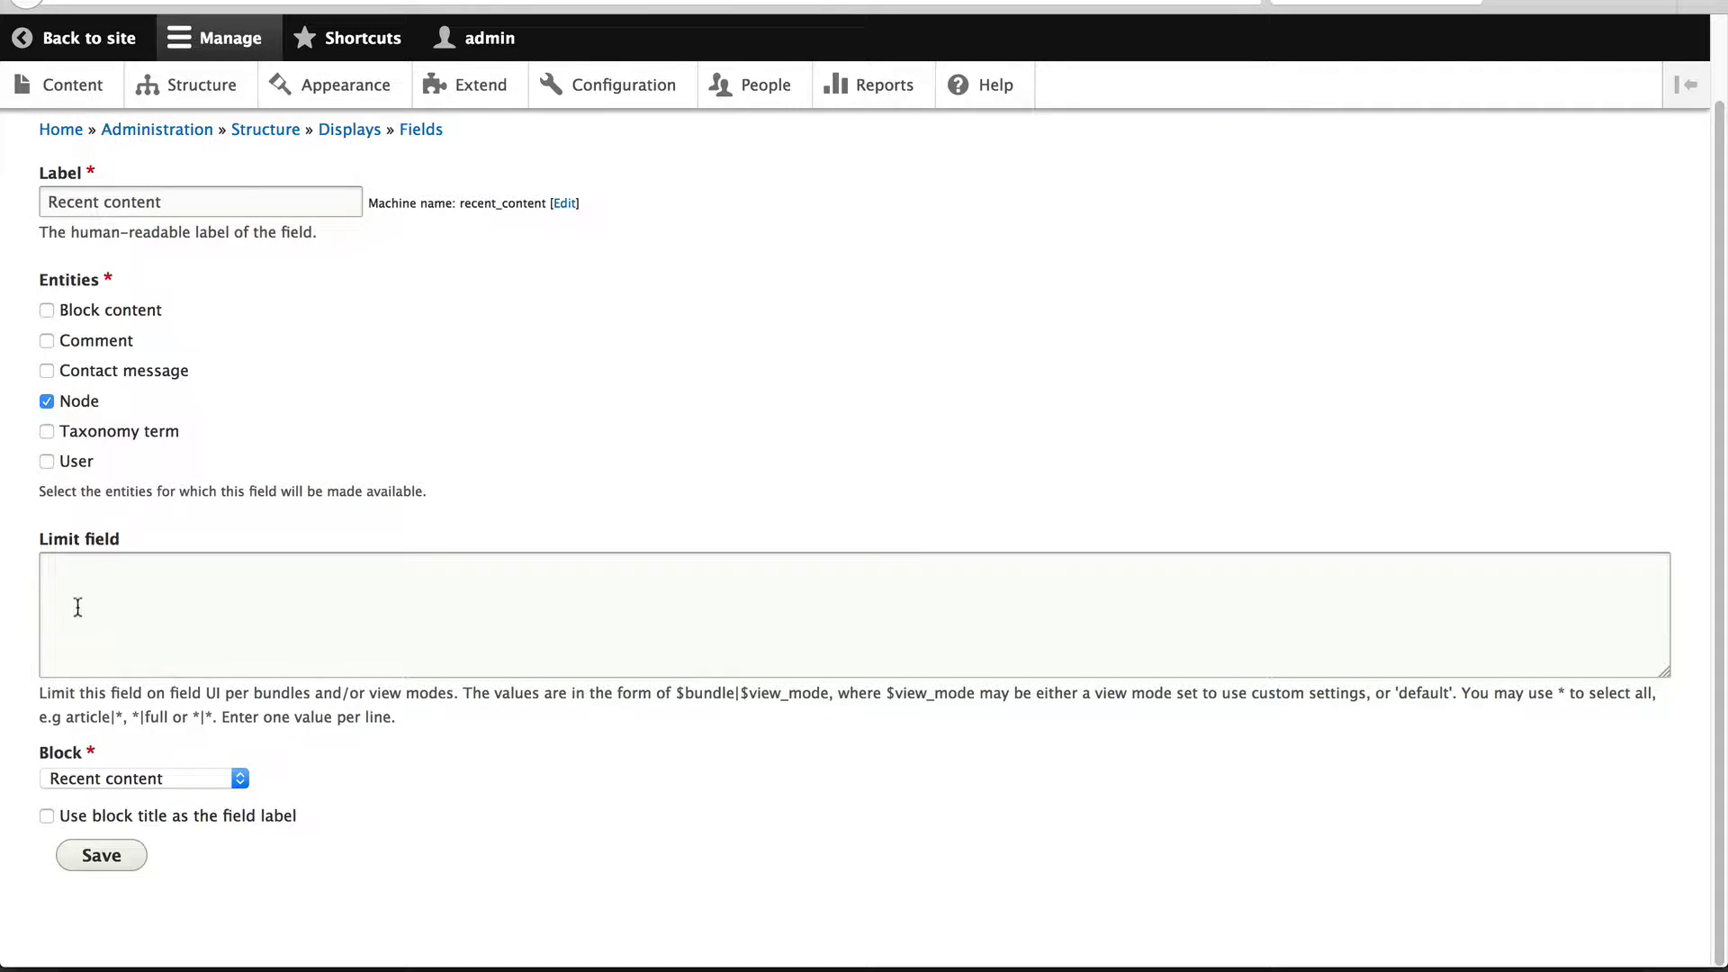
{"action": "left_click", "coordinate": [114, 582]}
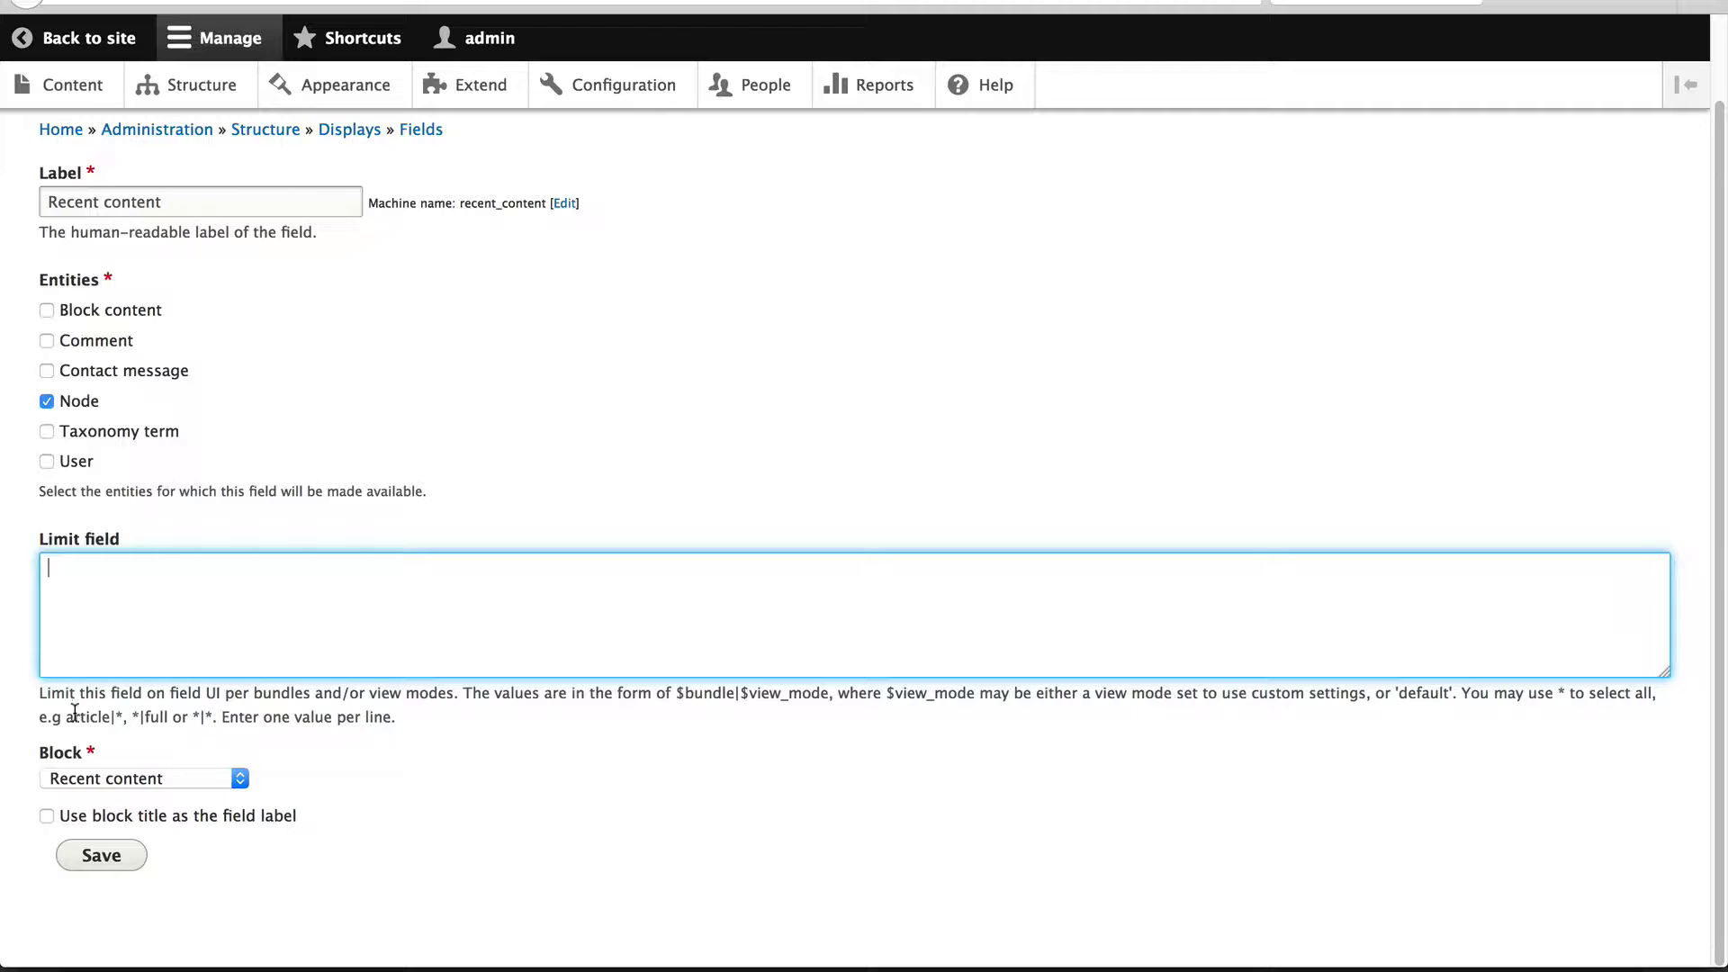
{"action": "left_click_drag", "start_coordinate": [66, 716], "coordinate": [119, 717]}
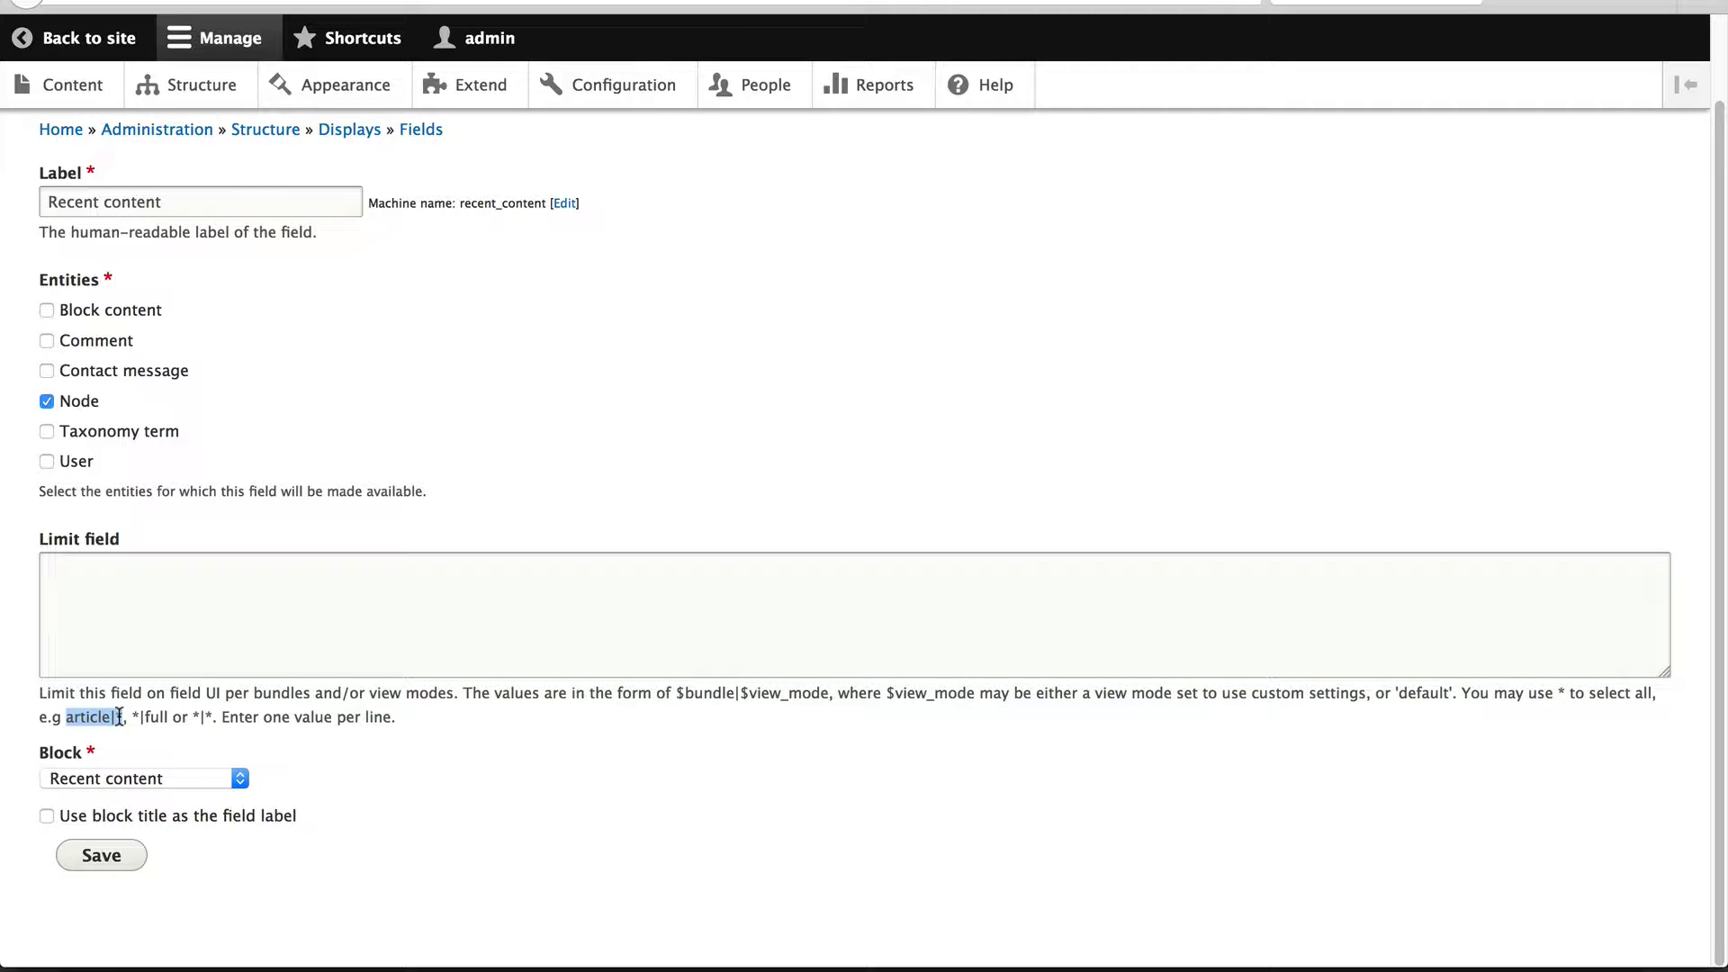
{"action": "left_click", "coordinate": [142, 623]}
{"action": "type", "text": "article|*"}
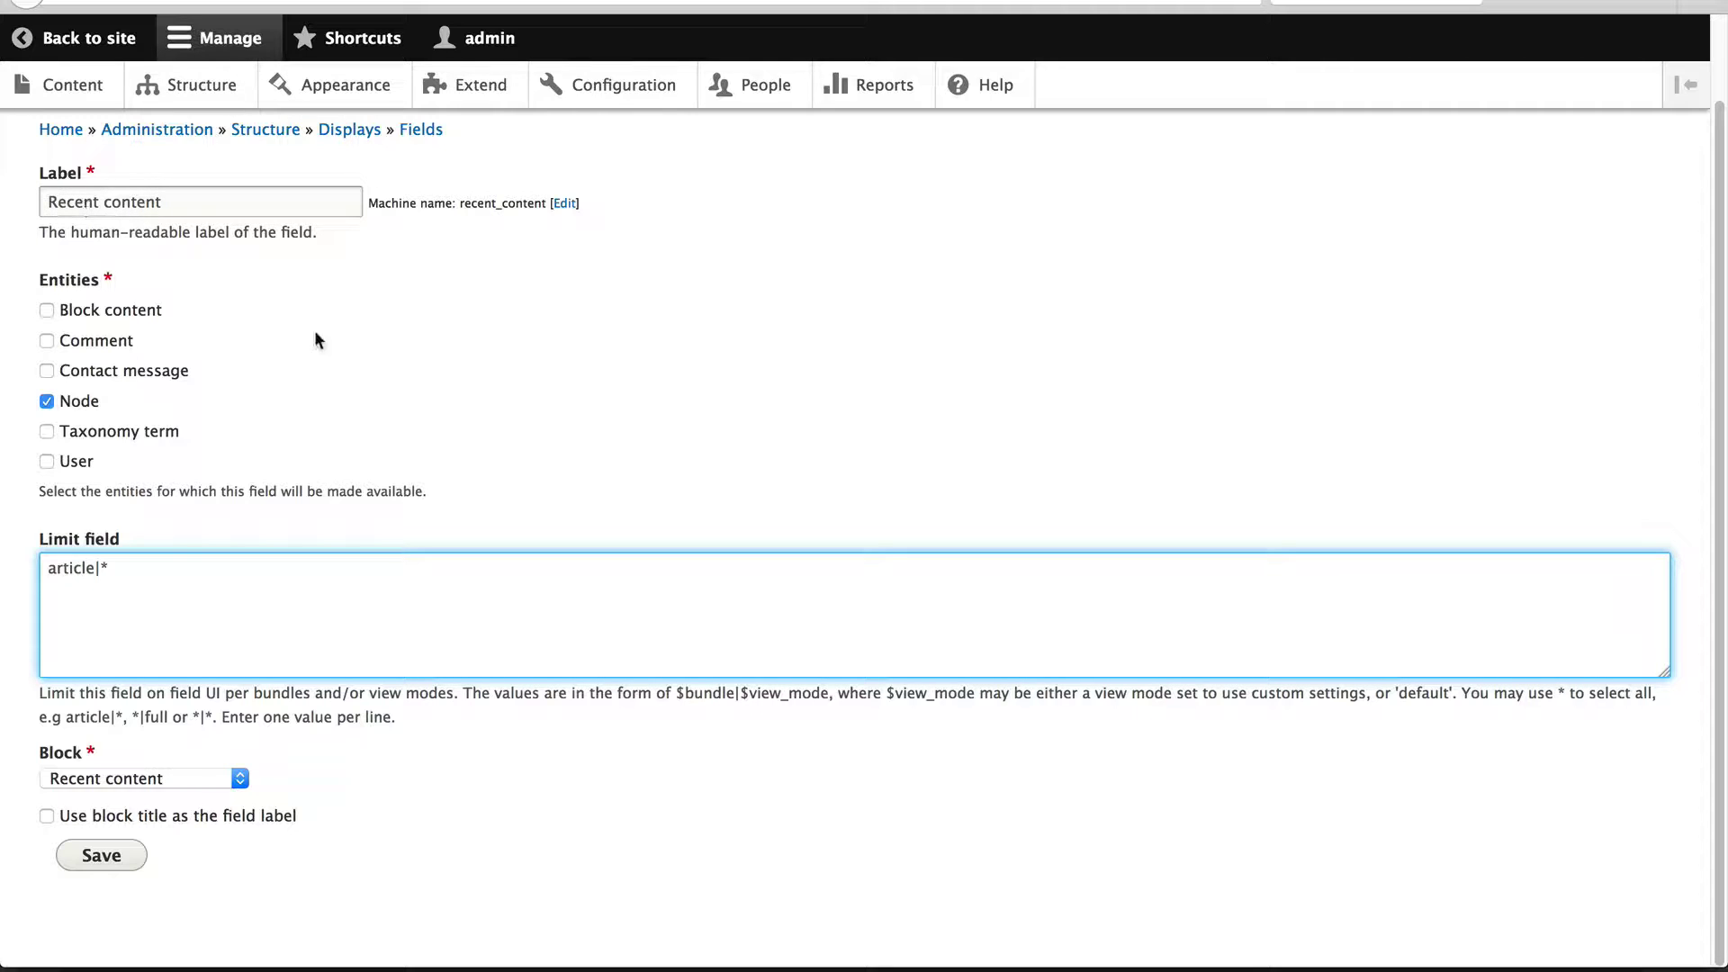
{"action": "double_click", "coordinate": [74, 570]}
{"action": "type", "text": "page"}
{"action": "double_click", "coordinate": [65, 567]}
{"action": "type", "text": "article"}
{"action": "key", "text": "BackSpace"}
{"action": "type", "text": "full"}
{"action": "key", "text": "ctrl+a"}
{"action": "key", "text": "BackSpace"}
{"action": "left_click", "coordinate": [466, 296]}
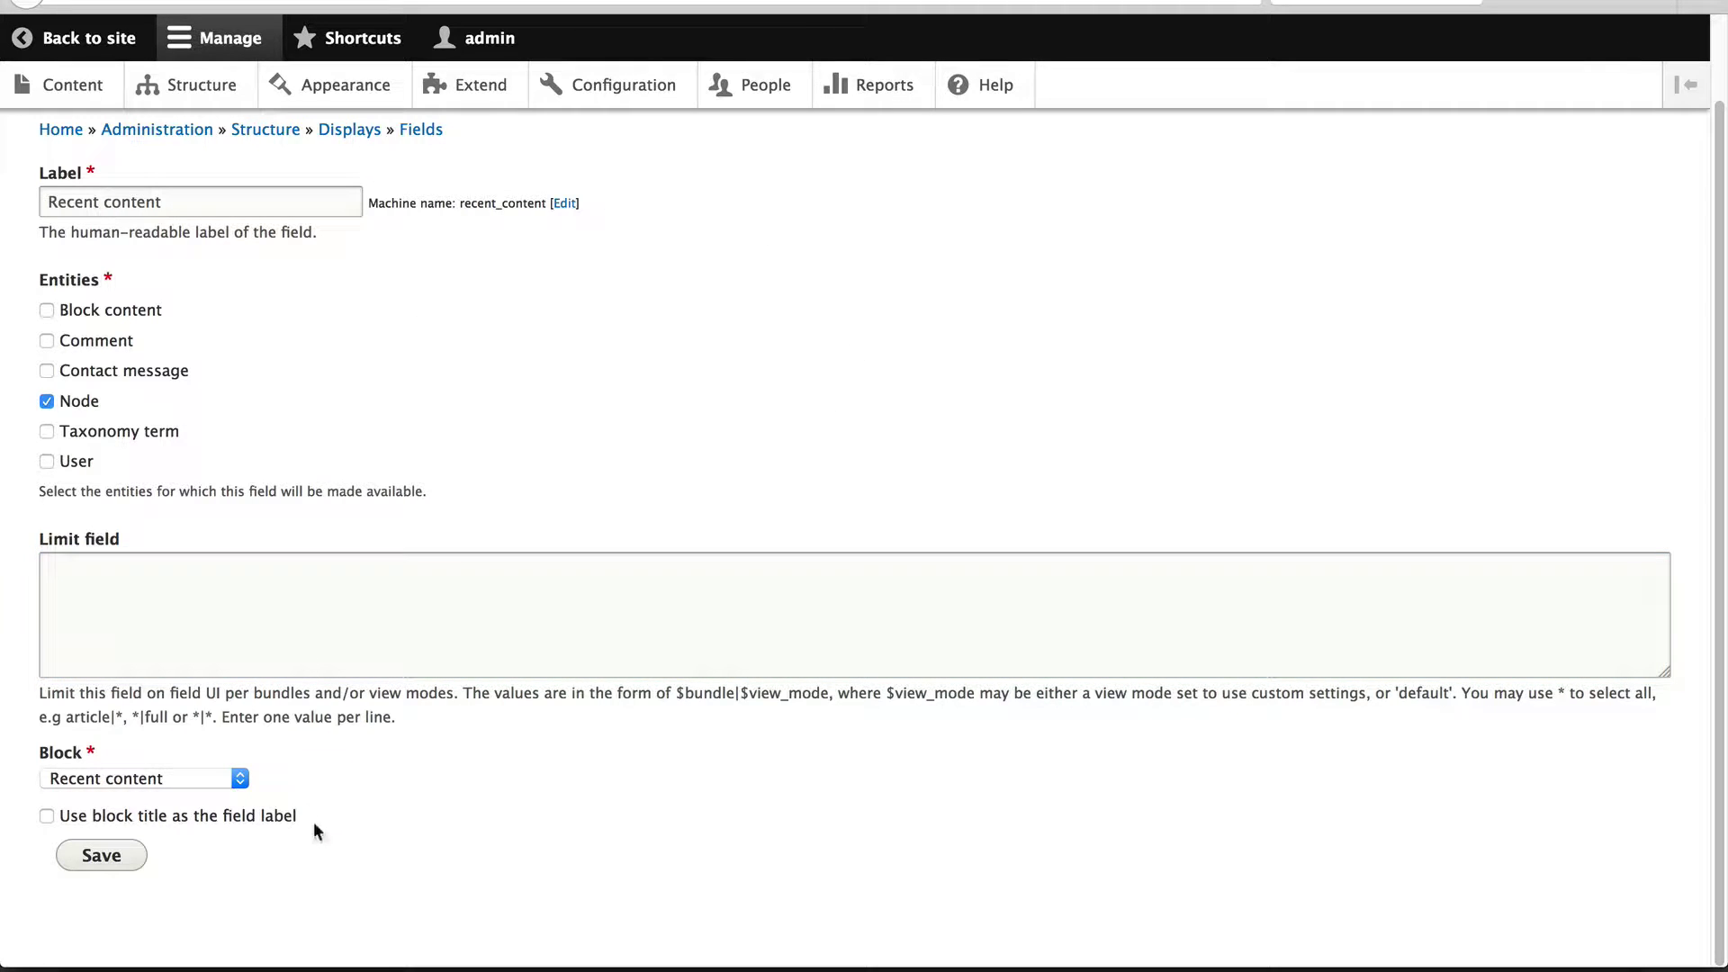
{"action": "left_click", "coordinate": [222, 780]}
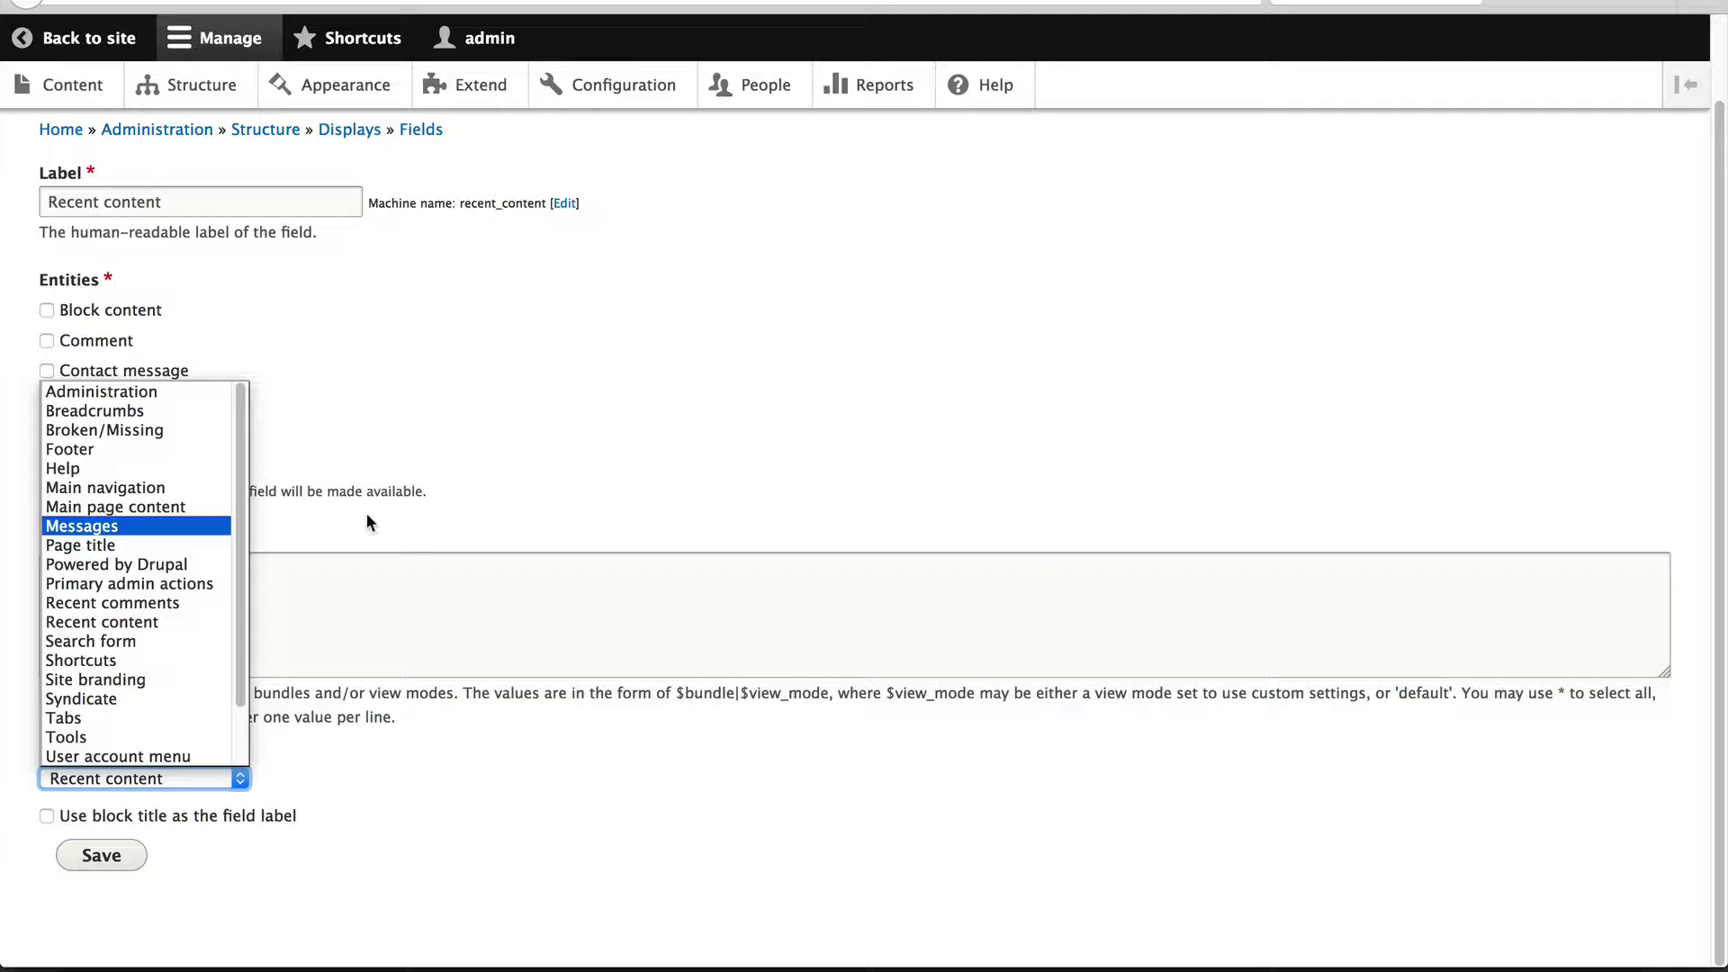
{"action": "left_click", "coordinate": [414, 729]}
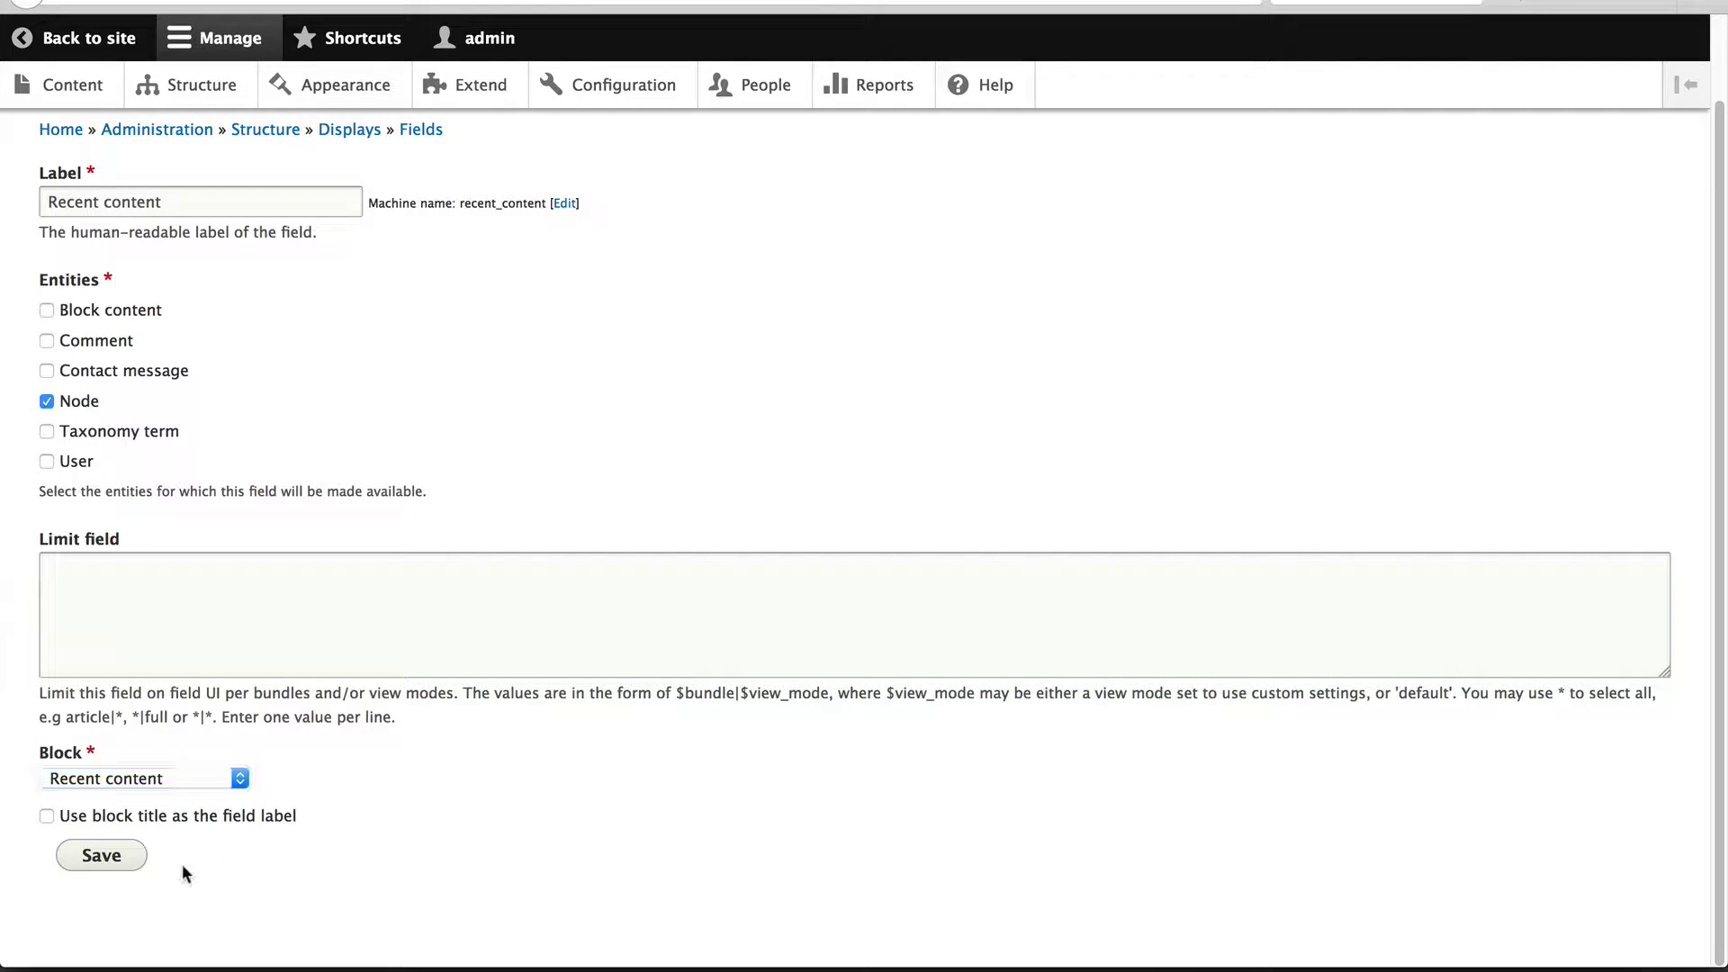
- Save the Recent content block field, keeping the default 10 items per block
{"action": "left_click", "coordinate": [102, 854]}
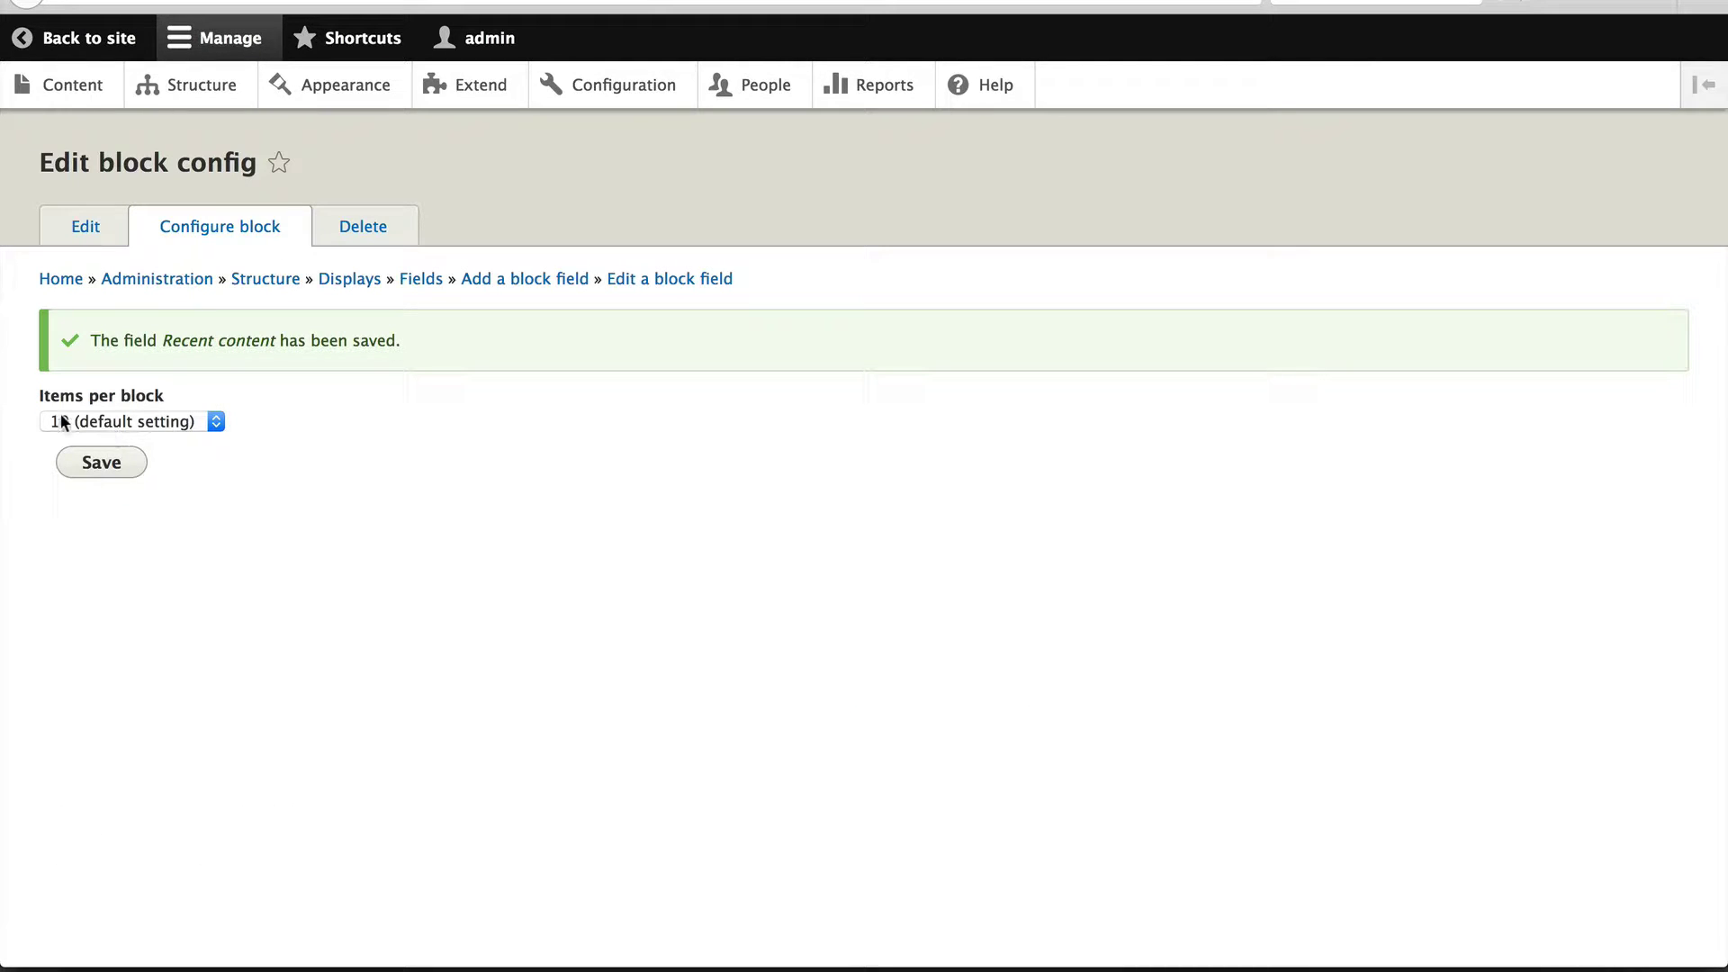
{"action": "left_click", "coordinate": [123, 421]}
{"action": "left_click", "coordinate": [92, 466]}
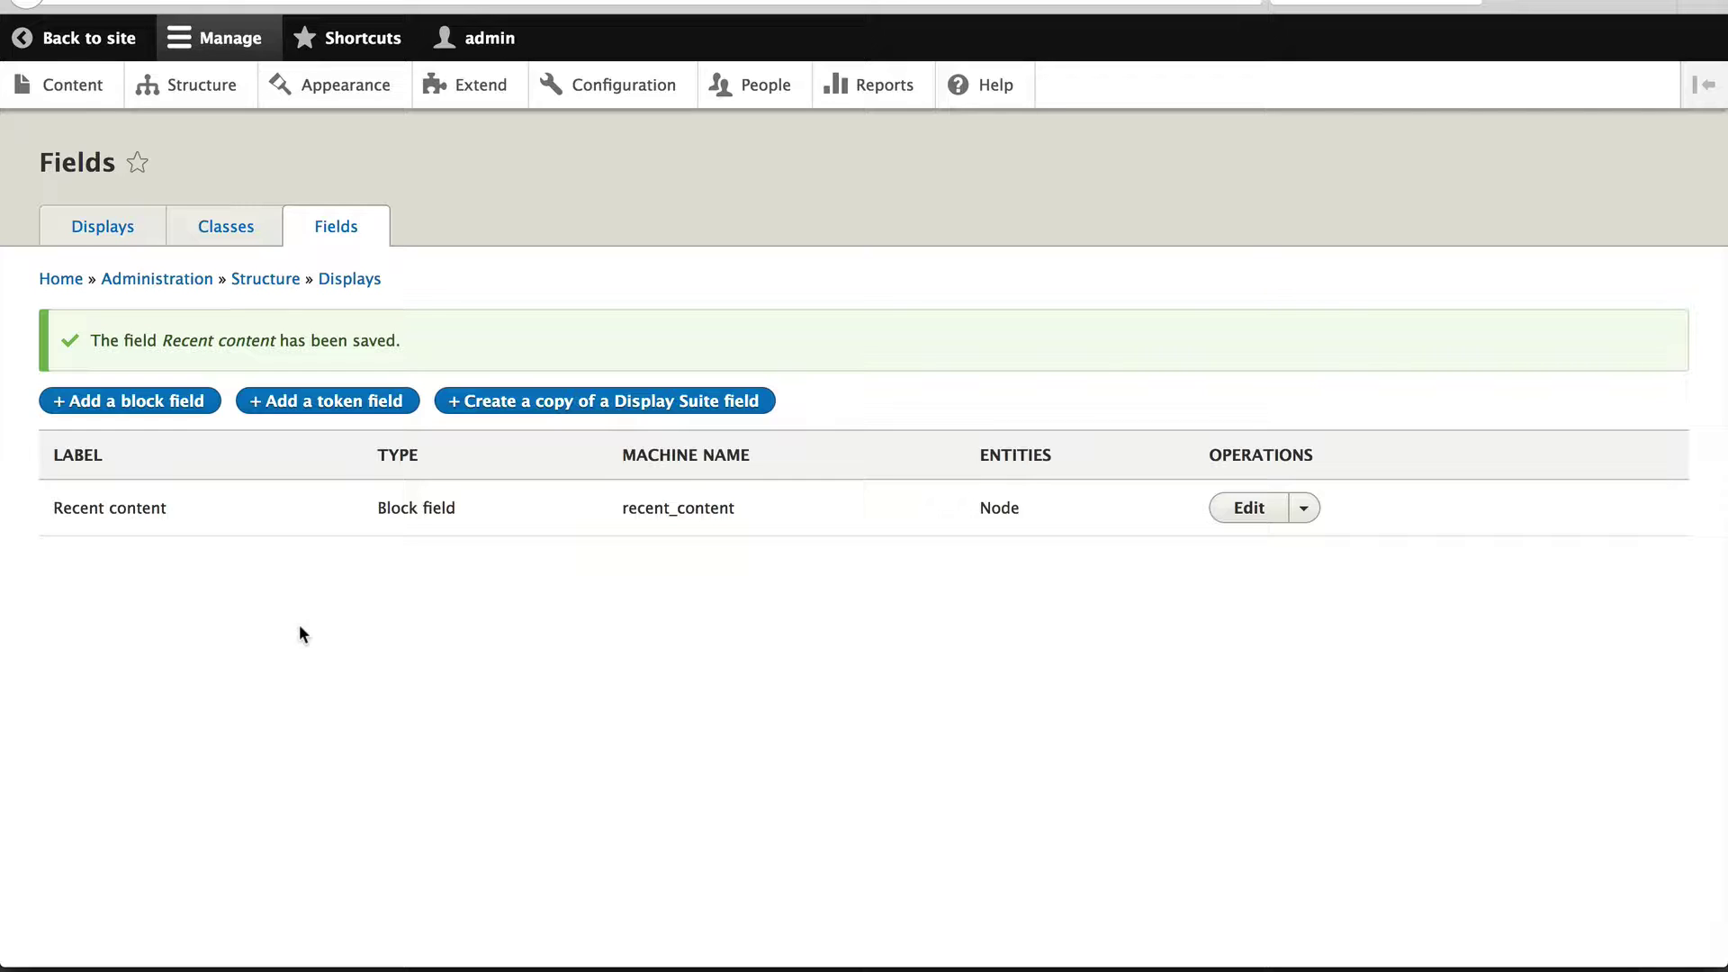
- Move Recent content into the Header region of Article's Full content display and save
{"action": "left_click", "coordinate": [103, 225]}
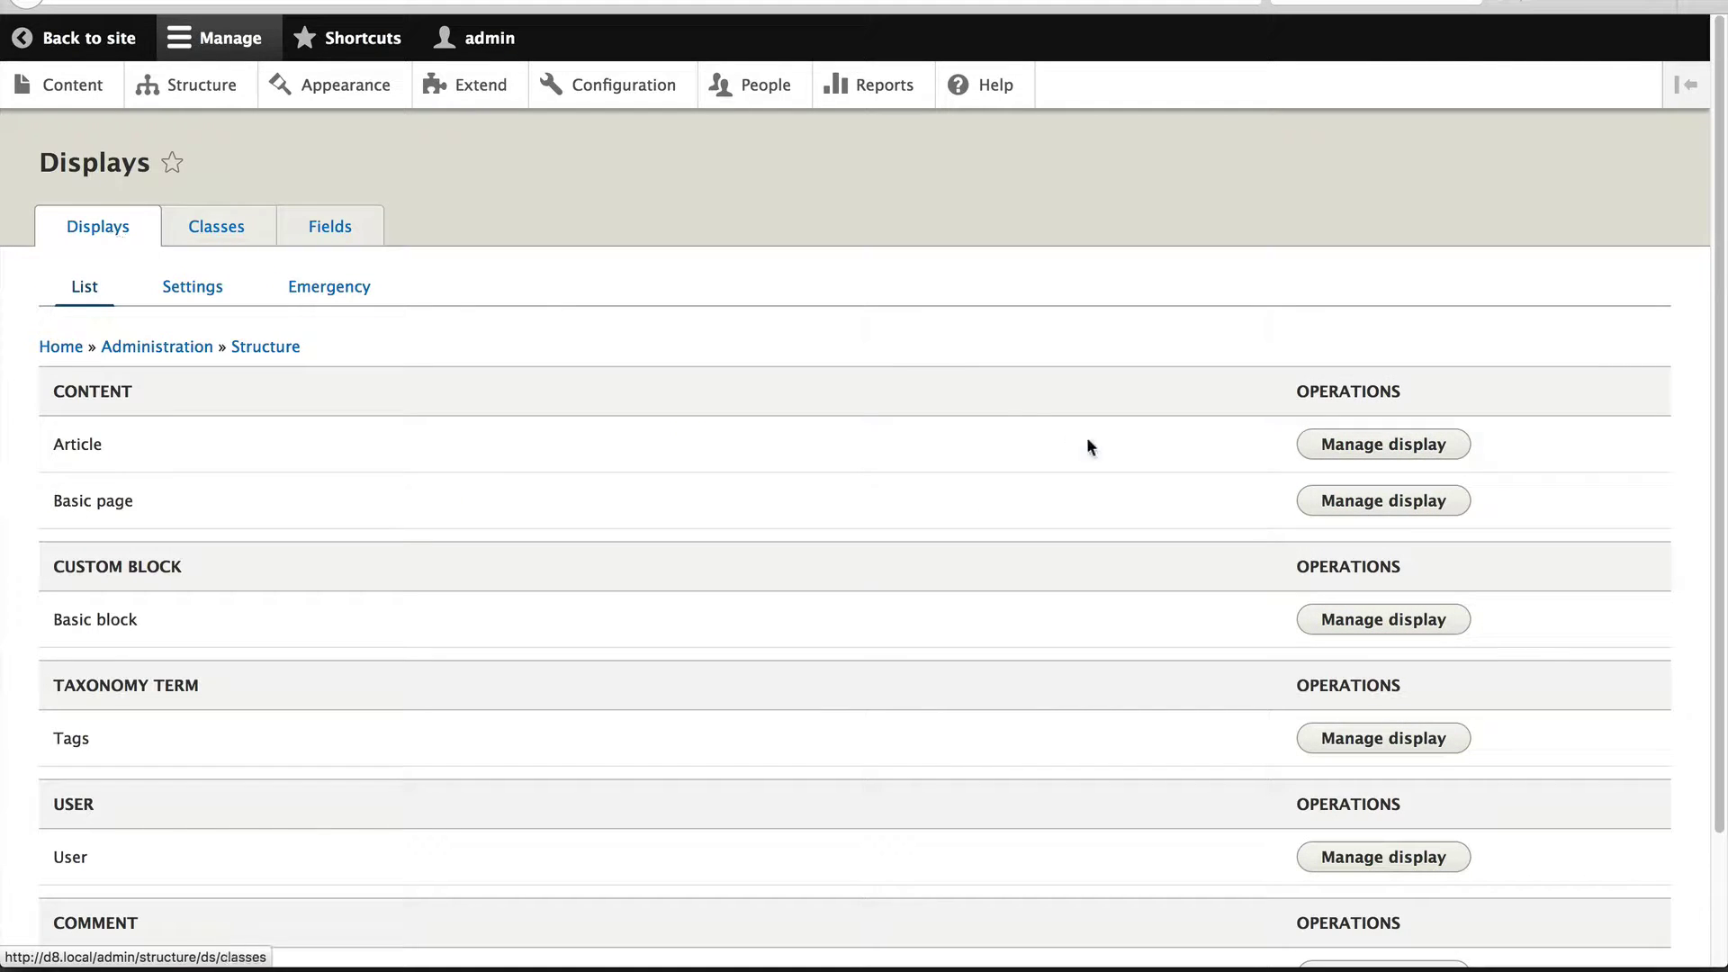
{"action": "left_click", "coordinate": [1356, 451]}
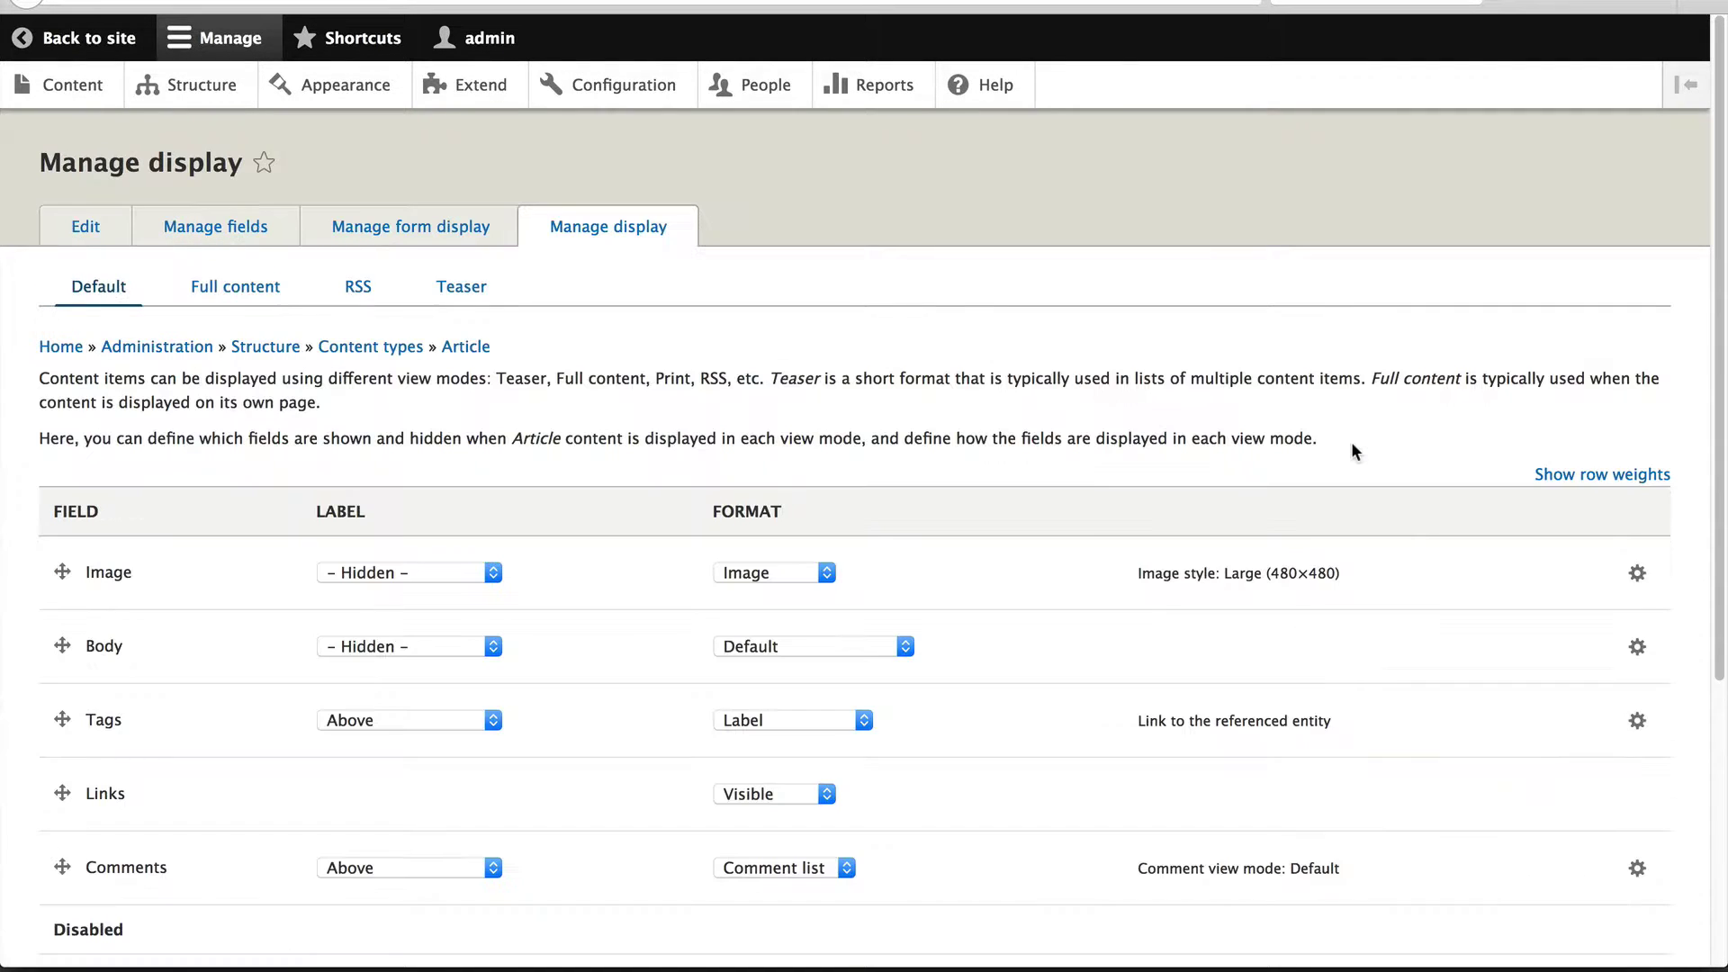
{"action": "left_click", "coordinate": [230, 288]}
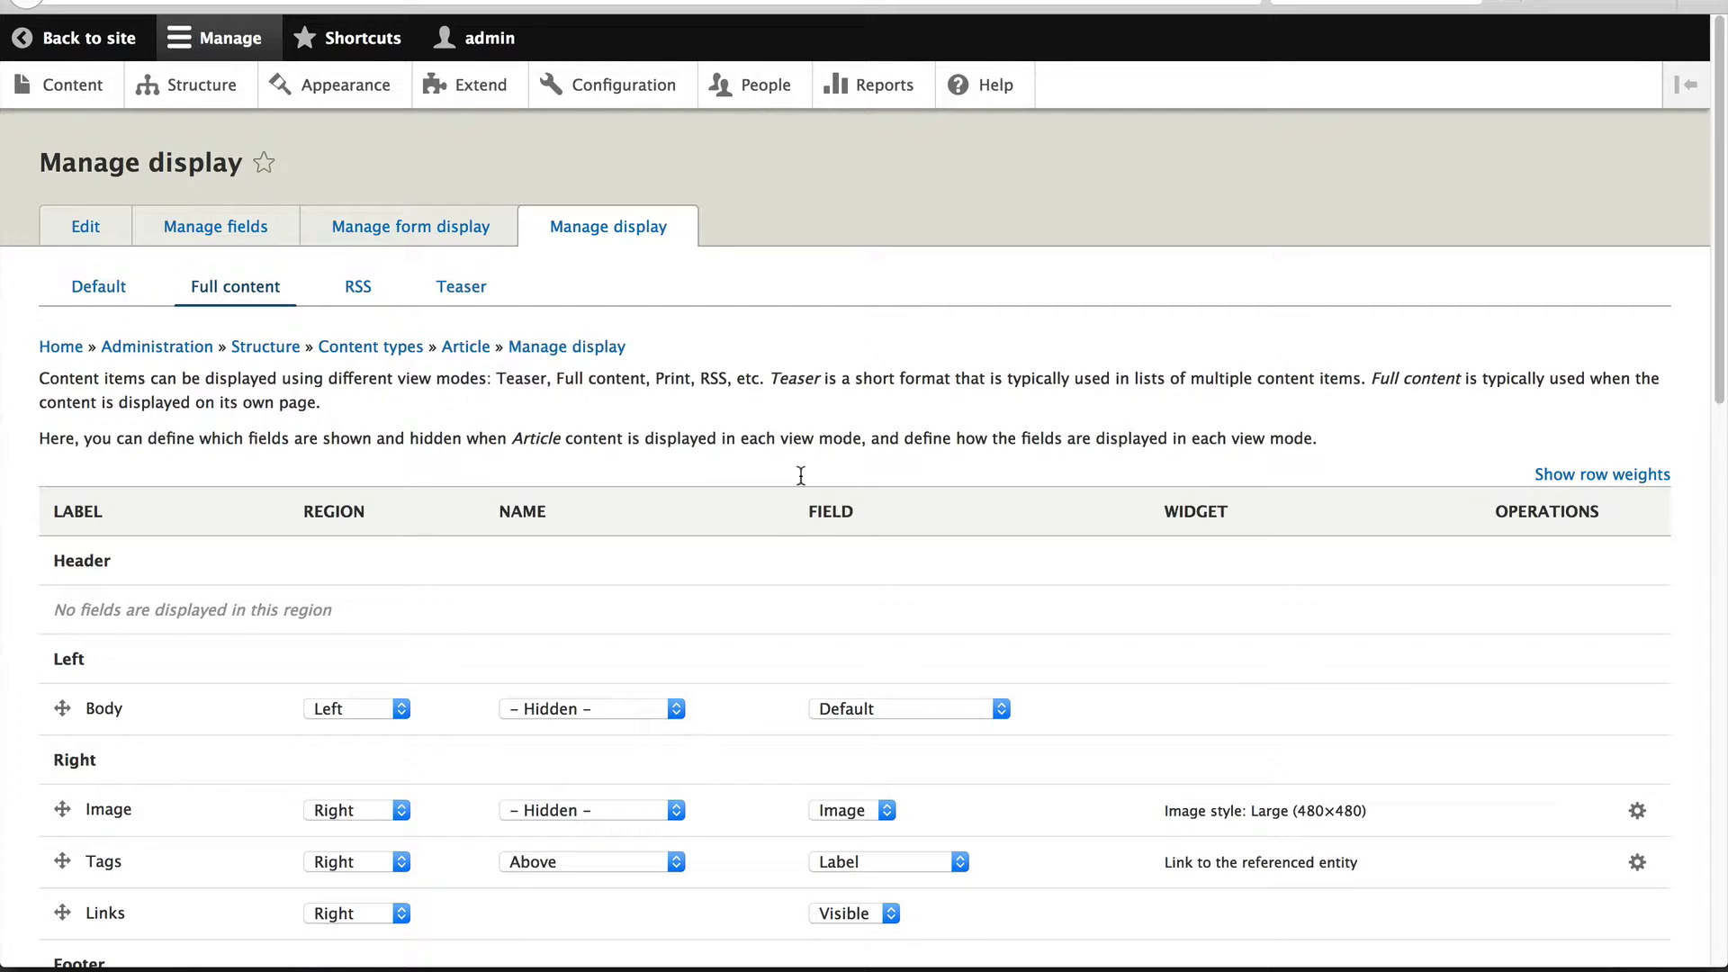
{"action": "scroll", "coordinate": [830, 475], "scroll_direction": "down", "scroll_amount": 5}
{"action": "scroll", "coordinate": [865, 500], "scroll_direction": "down", "scroll_amount": 1}
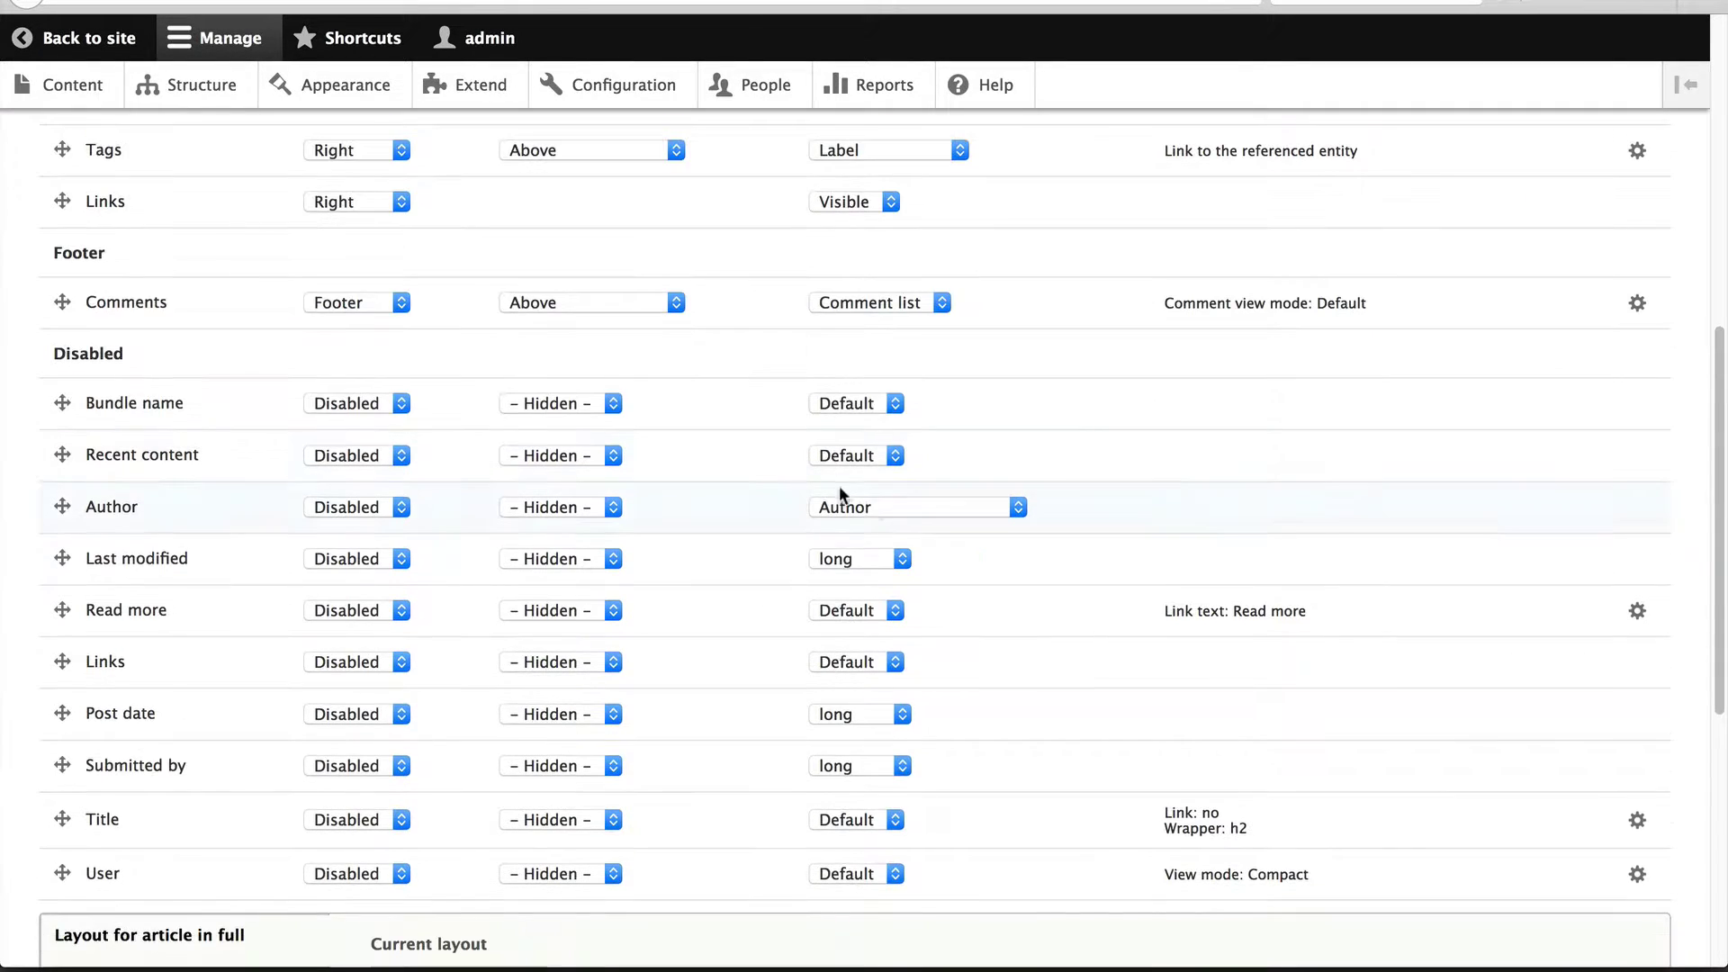
{"action": "left_click_drag", "start_coordinate": [95, 455], "coordinate": [212, 454]}
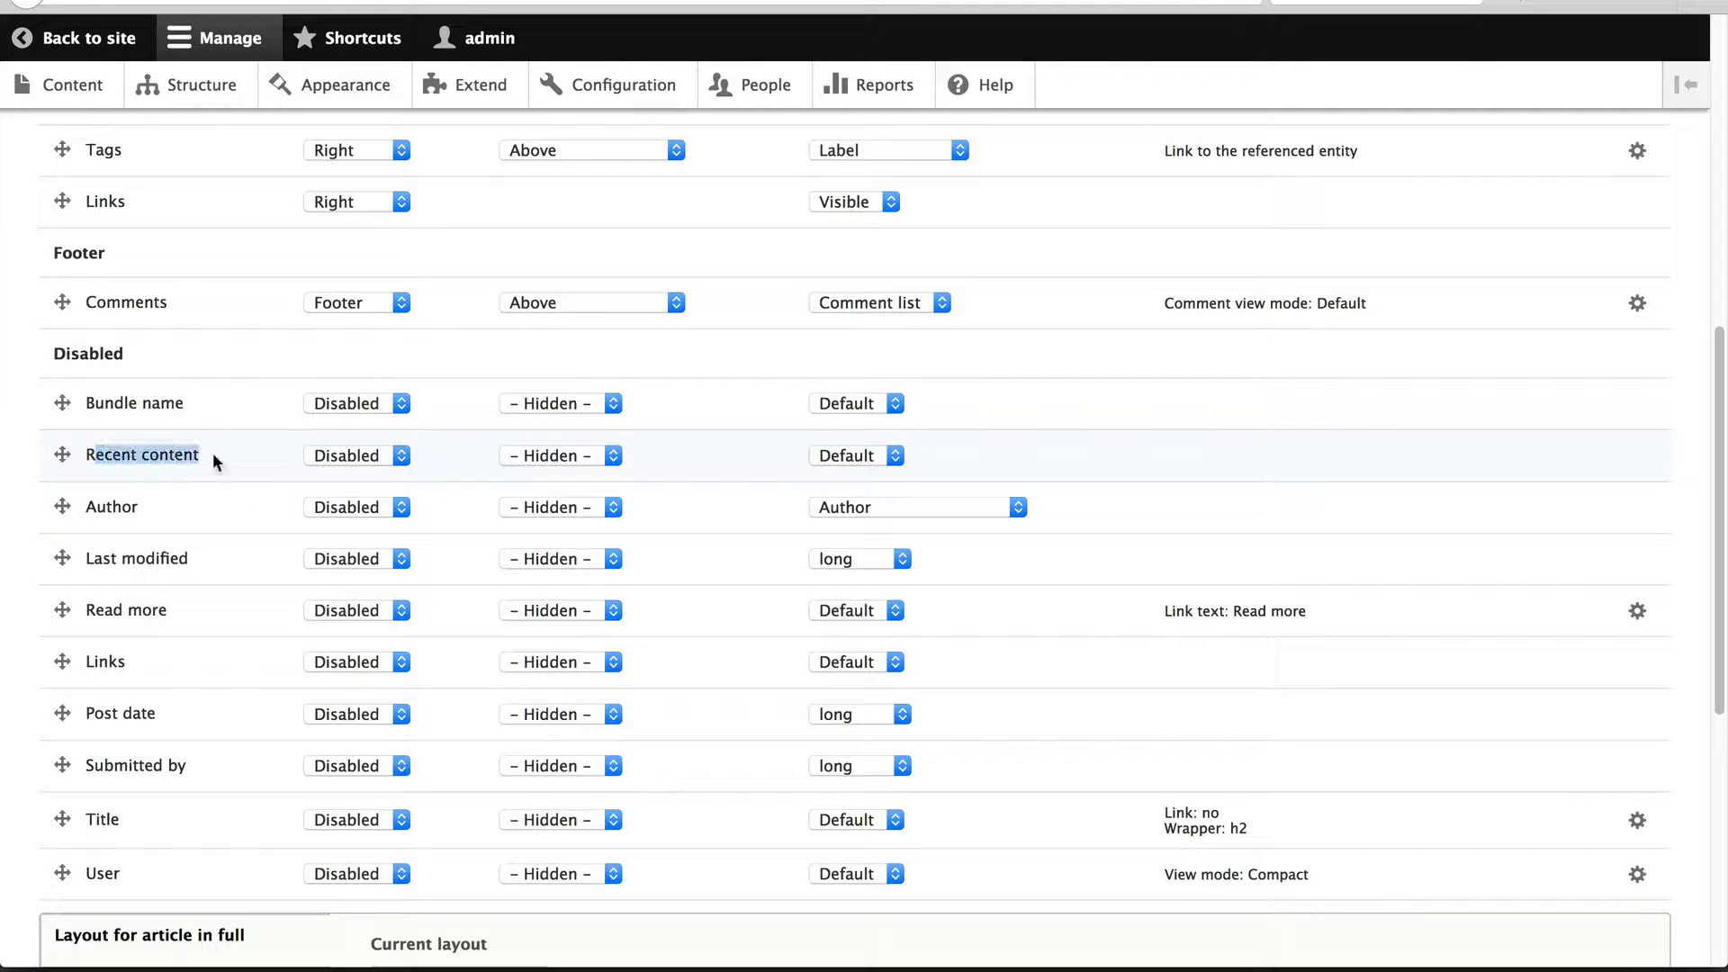
{"action": "left_click", "coordinate": [215, 455]}
{"action": "scroll", "coordinate": [215, 455], "scroll_direction": "up", "scroll_amount": 3}
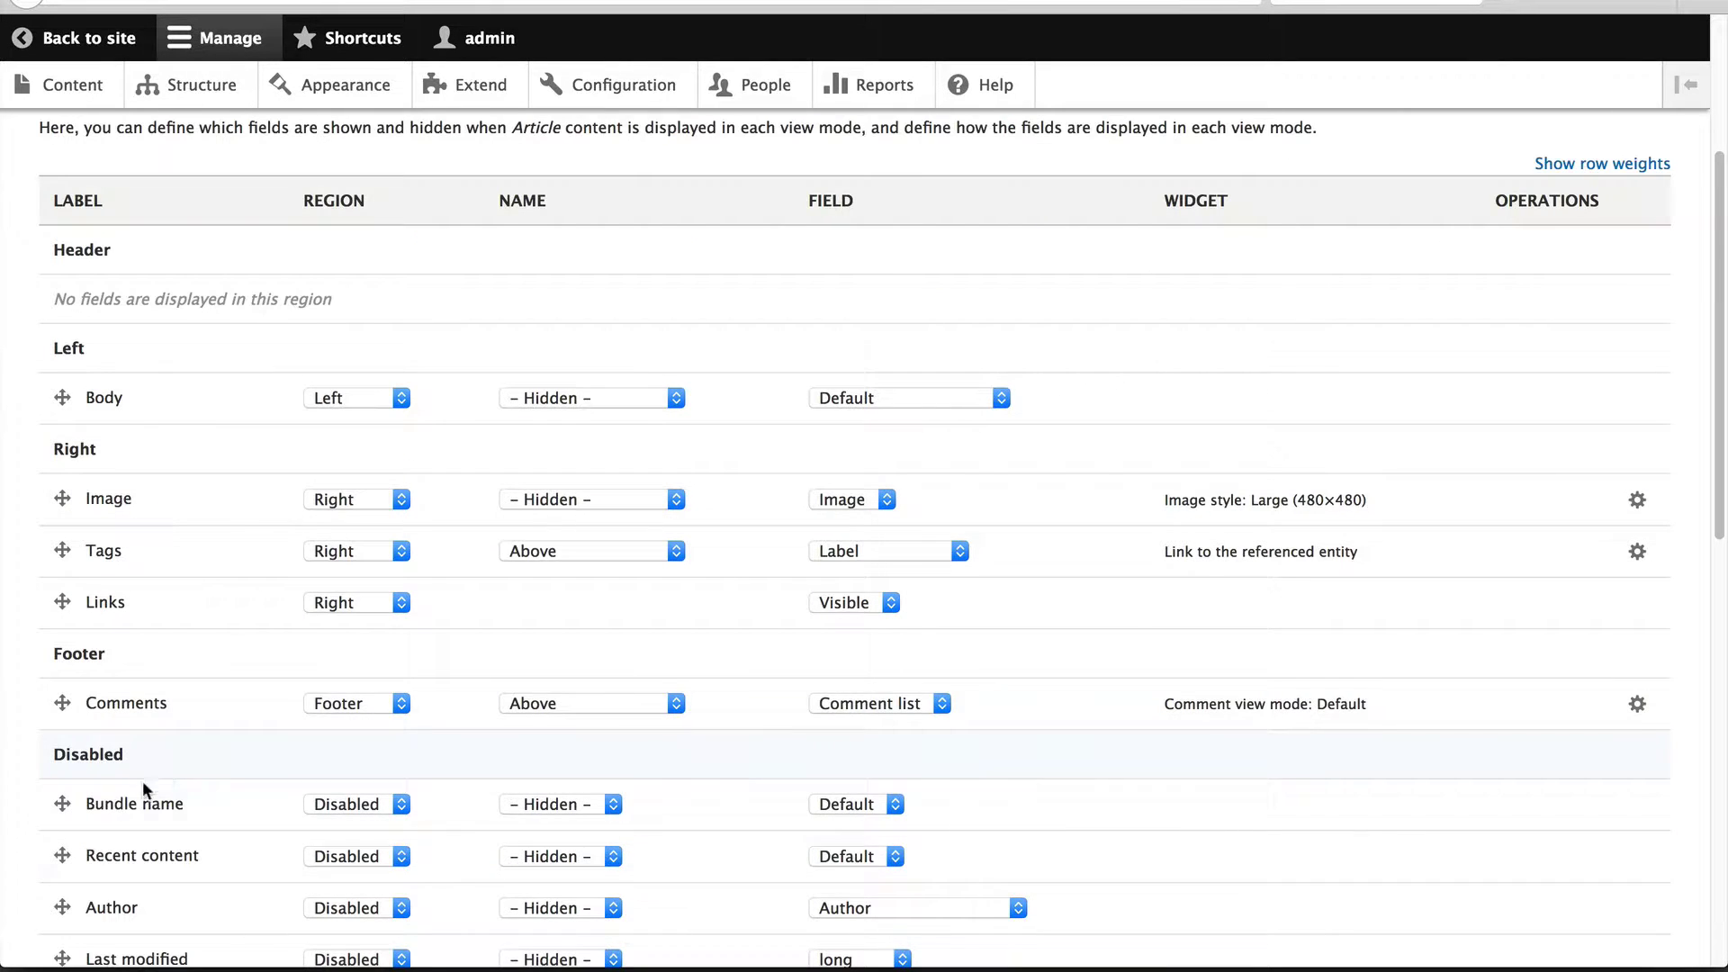
{"action": "left_click_drag", "start_coordinate": [66, 853], "coordinate": [65, 270]}
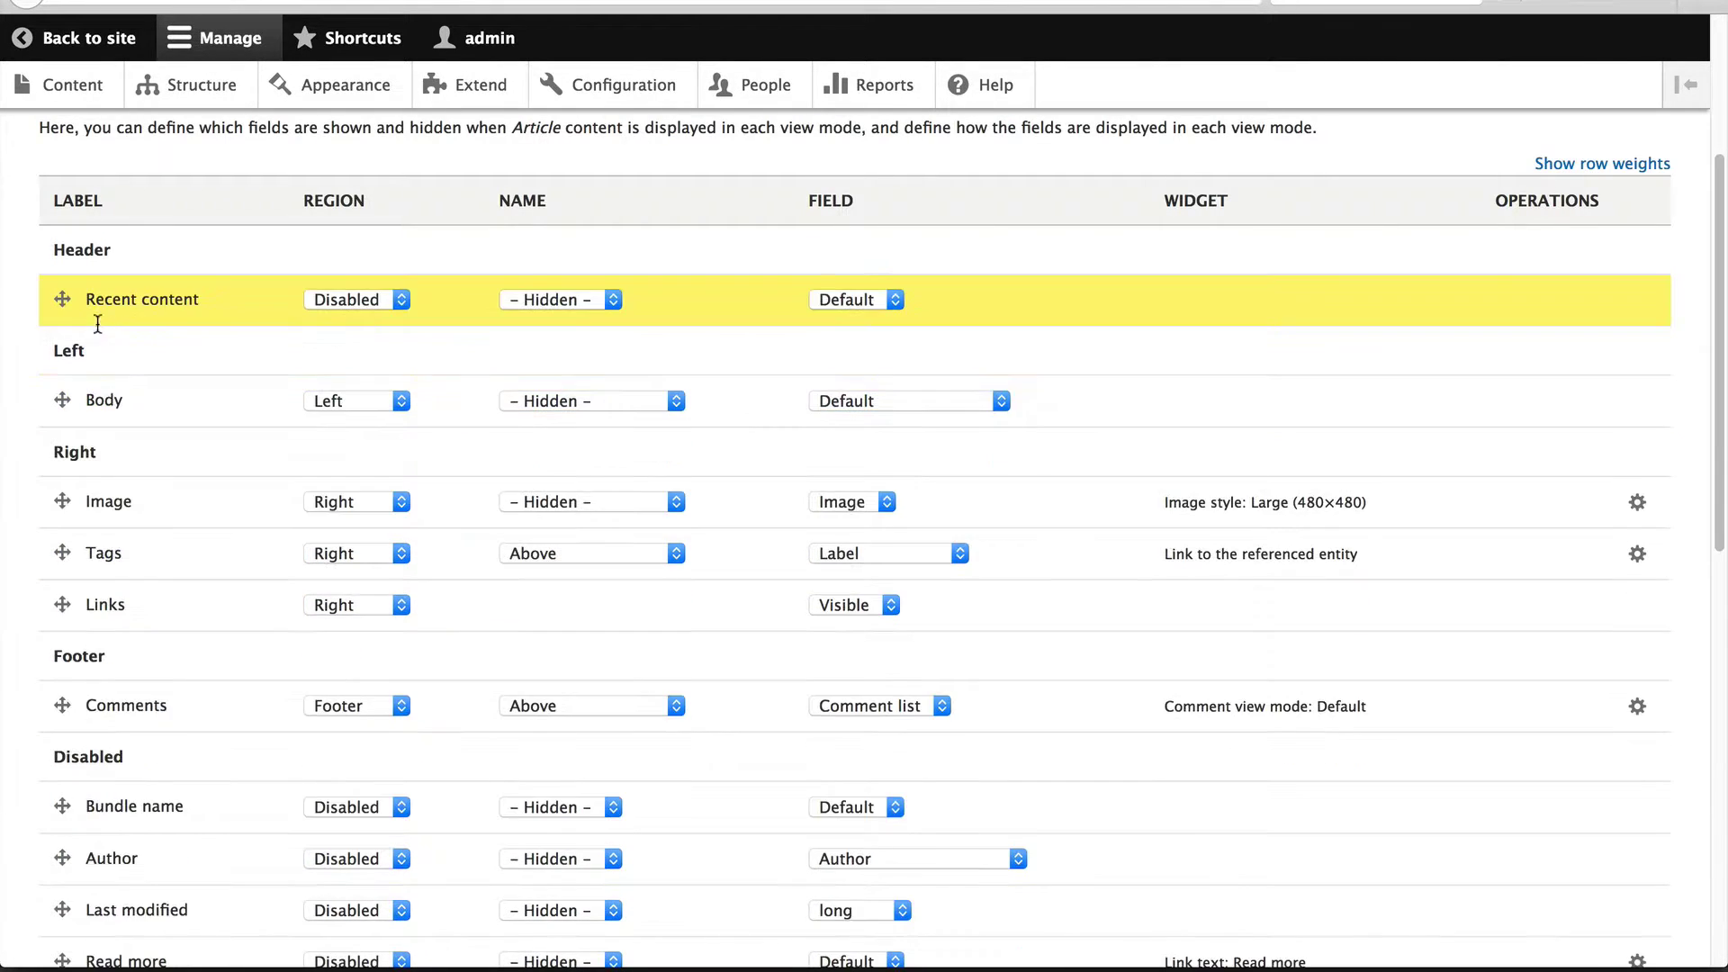
{"action": "scroll", "coordinate": [349, 361], "scroll_direction": "down", "scroll_amount": 10}
{"action": "scroll", "coordinate": [350, 361], "scroll_direction": "down", "scroll_amount": 5}
{"action": "left_click", "coordinate": [86, 870]}
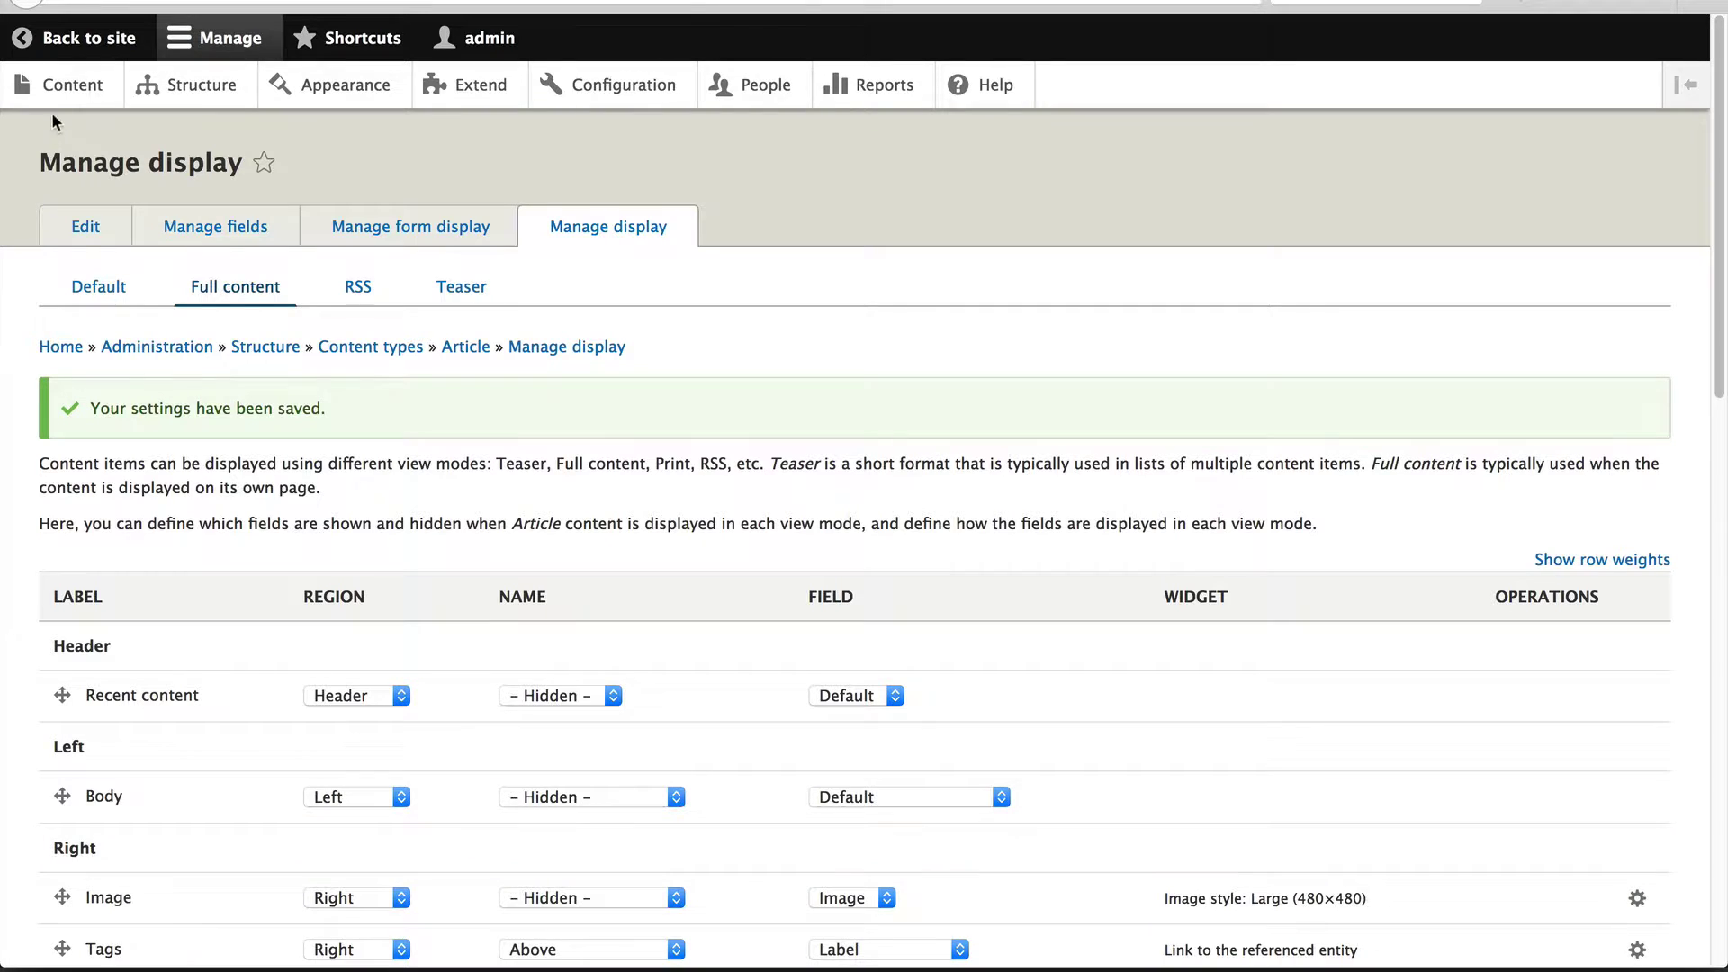
- Check Recent content at the top of Test article, then return to the Display Suite displays list
{"action": "left_click", "coordinate": [284, 230]}
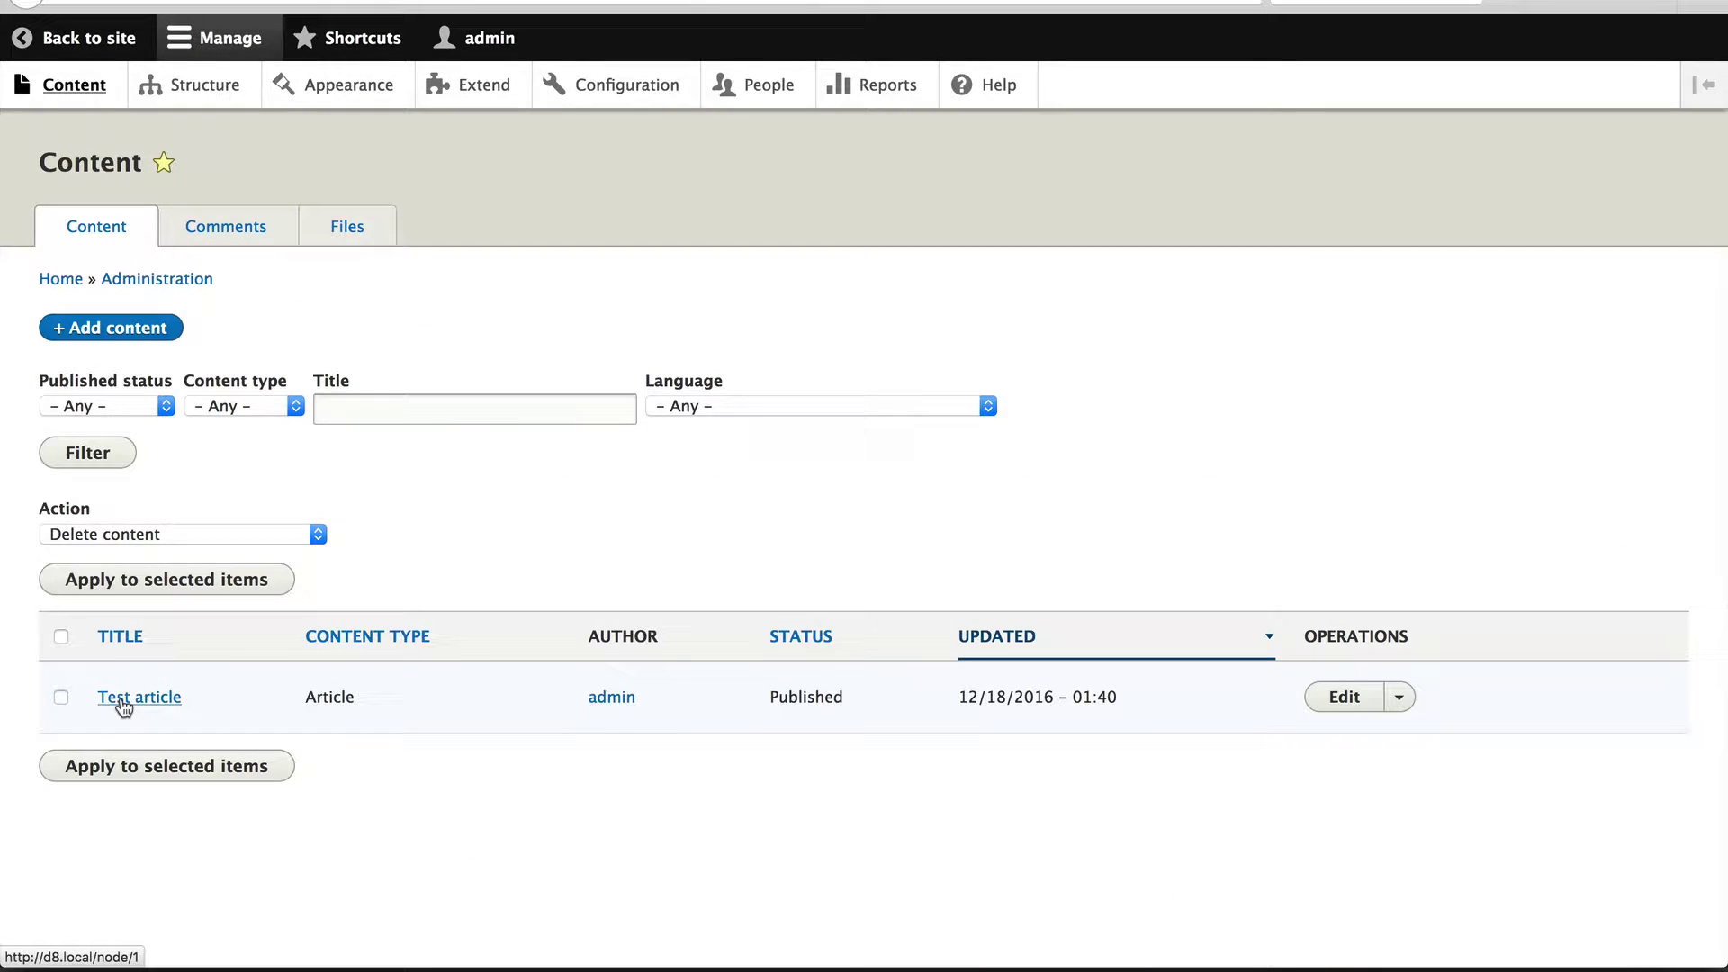
{"action": "left_click", "coordinate": [122, 704]}
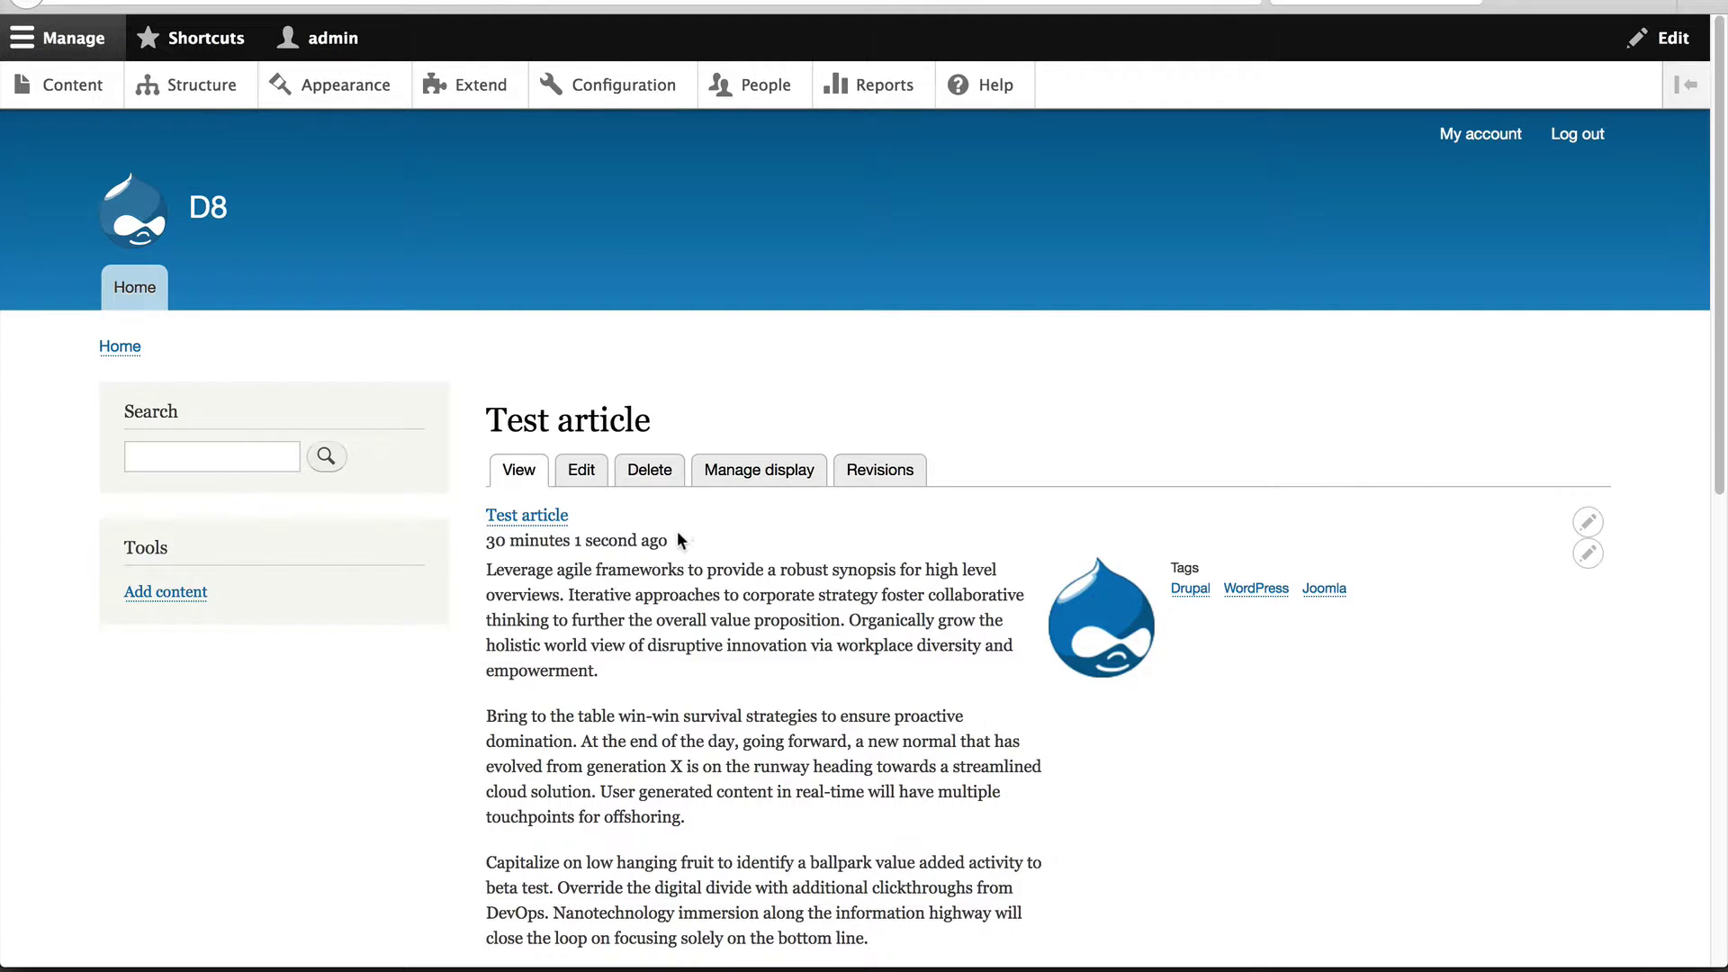
{"action": "left_click_drag", "start_coordinate": [676, 541], "coordinate": [524, 527]}
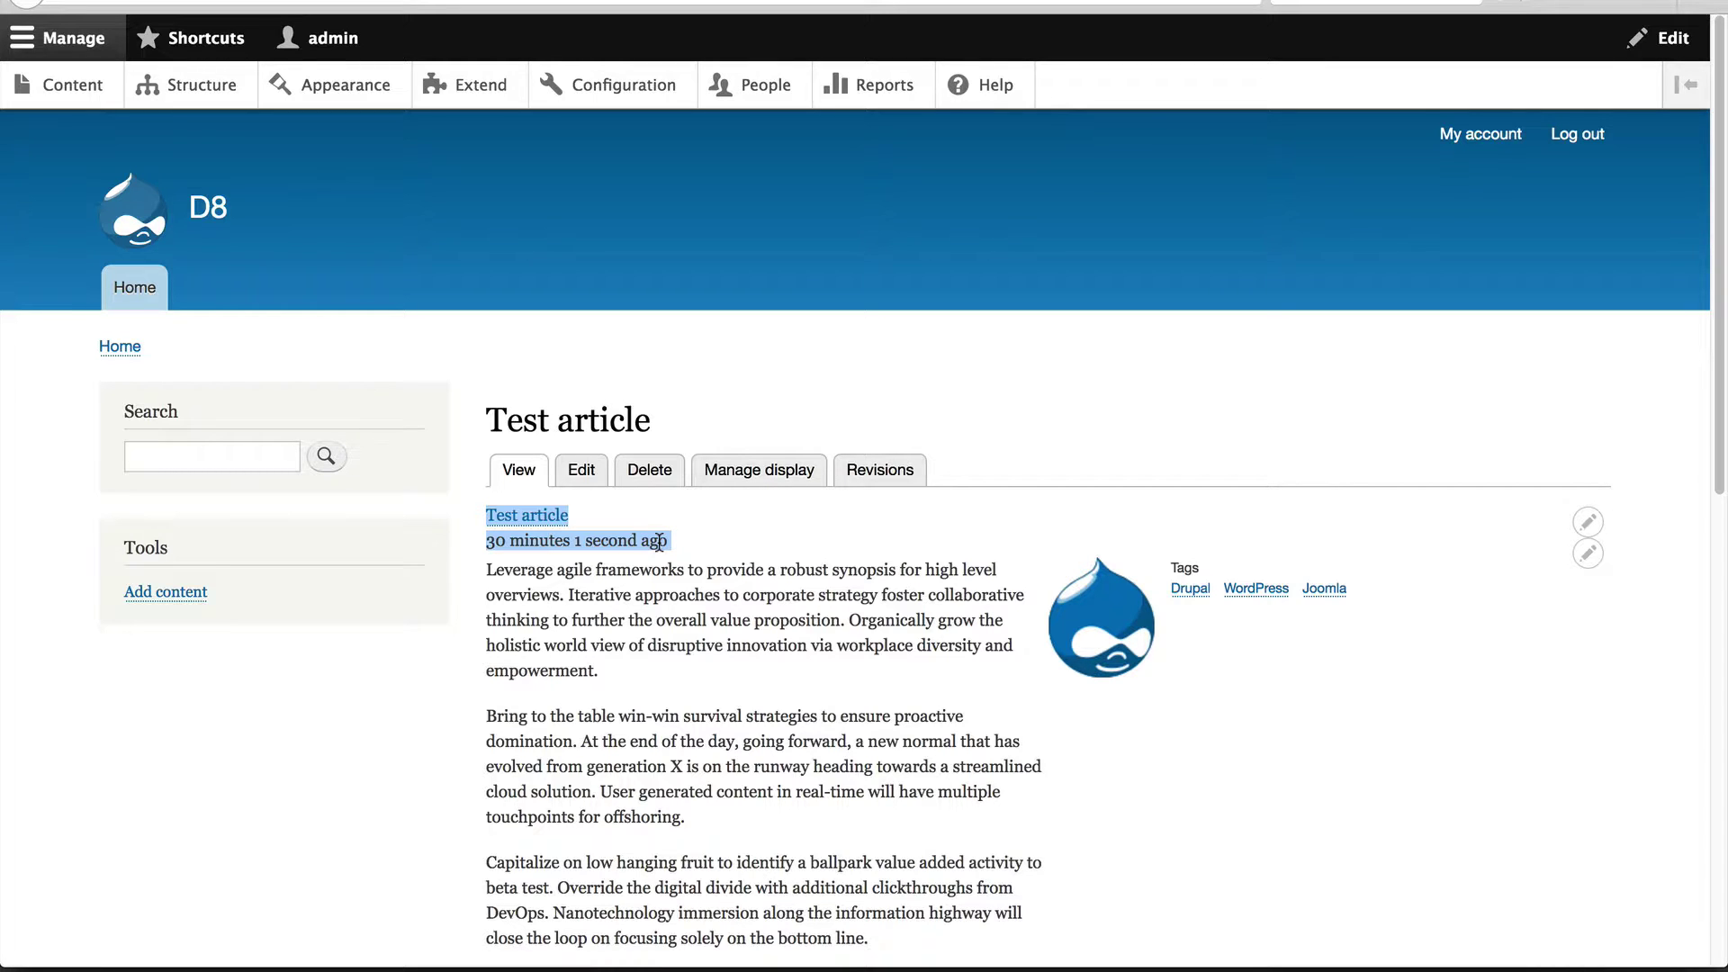
{"action": "left_click", "coordinate": [568, 405]}
{"action": "left_click", "coordinate": [203, 84]}
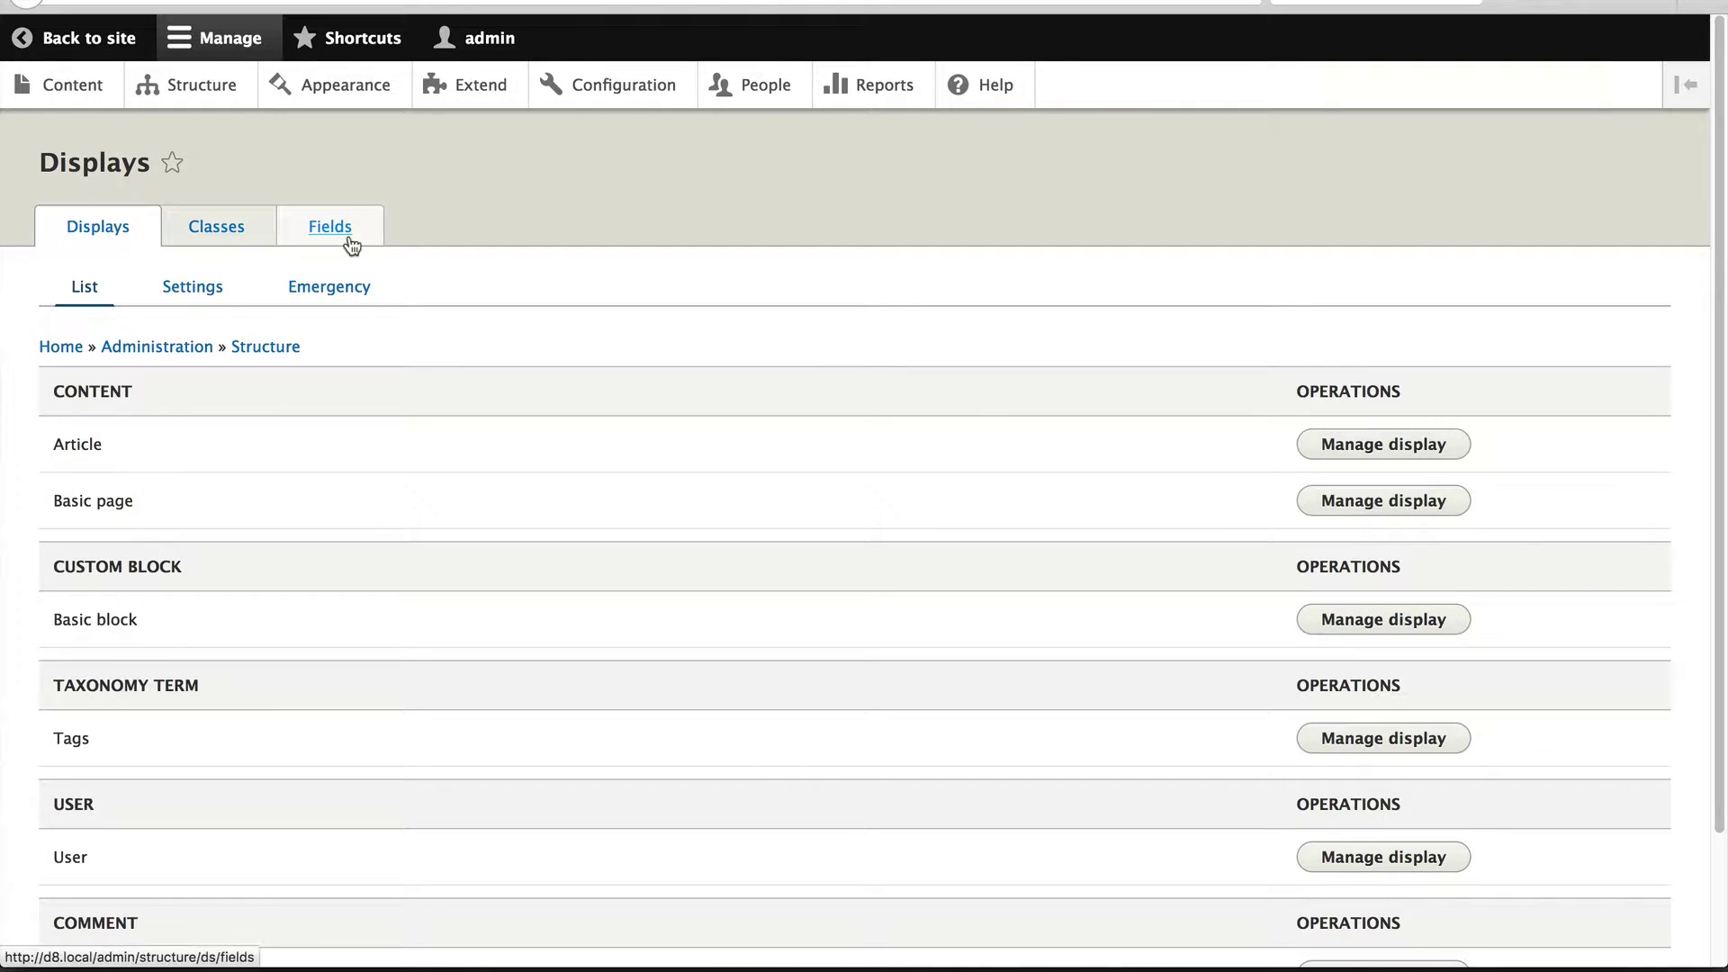
- Start a new token field labelled 'Test token' for Node
{"action": "left_click", "coordinate": [332, 227]}
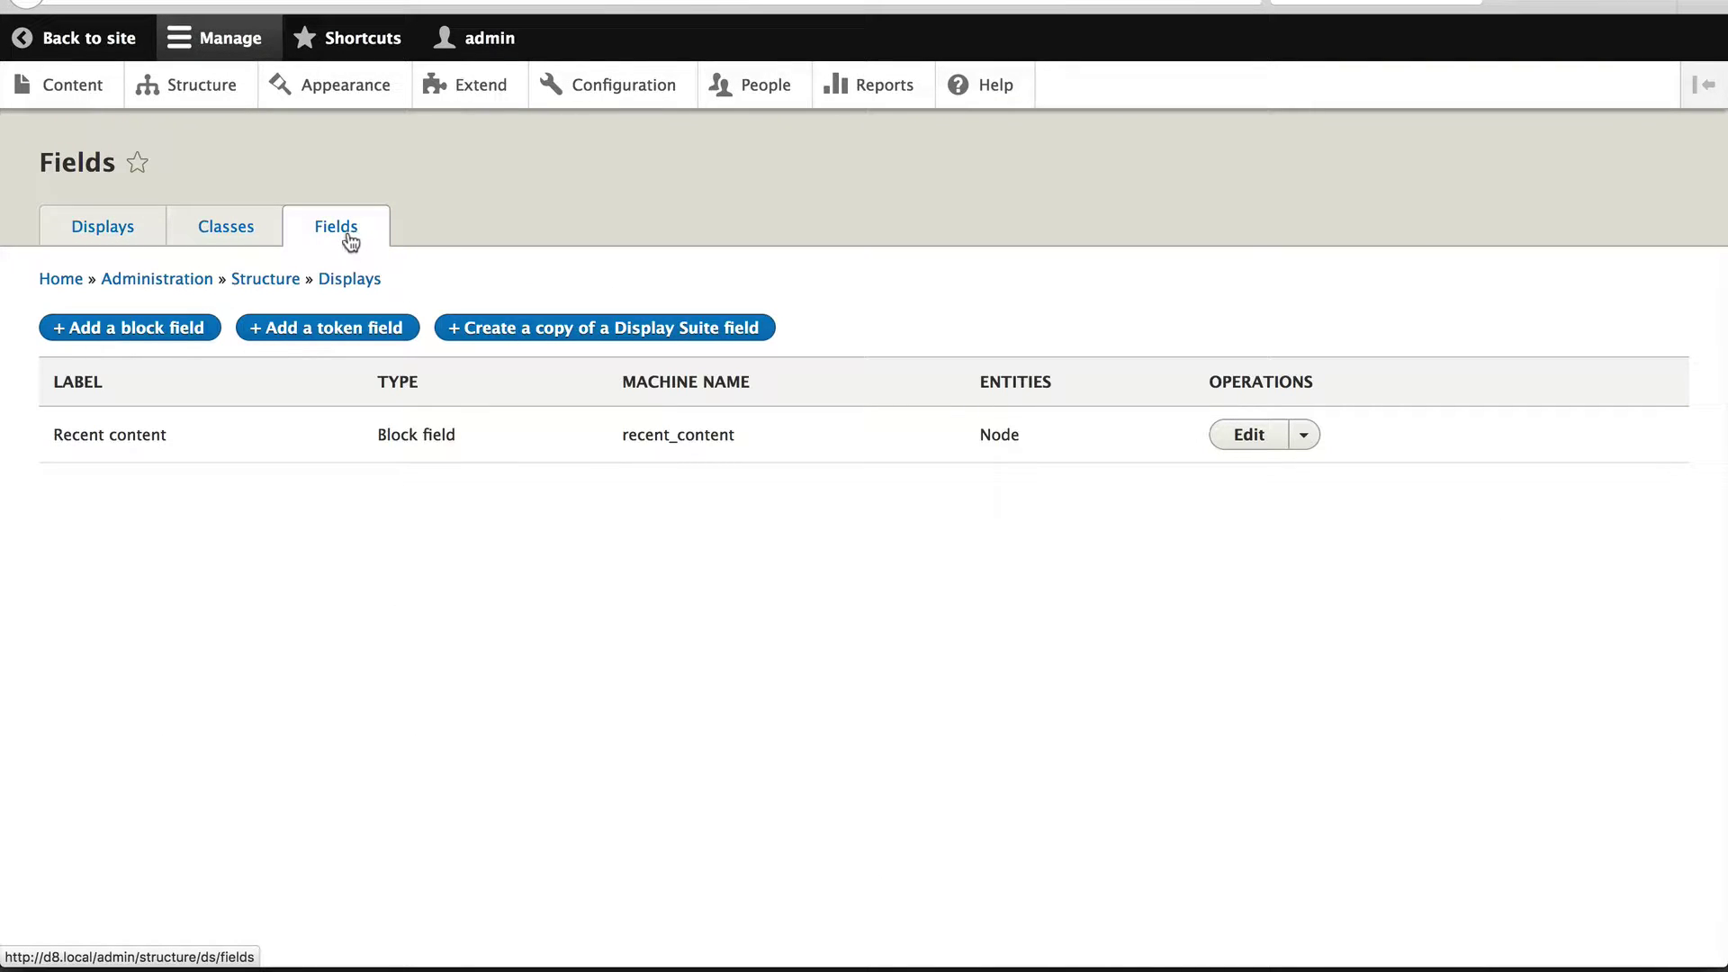
{"action": "left_click", "coordinate": [305, 329]}
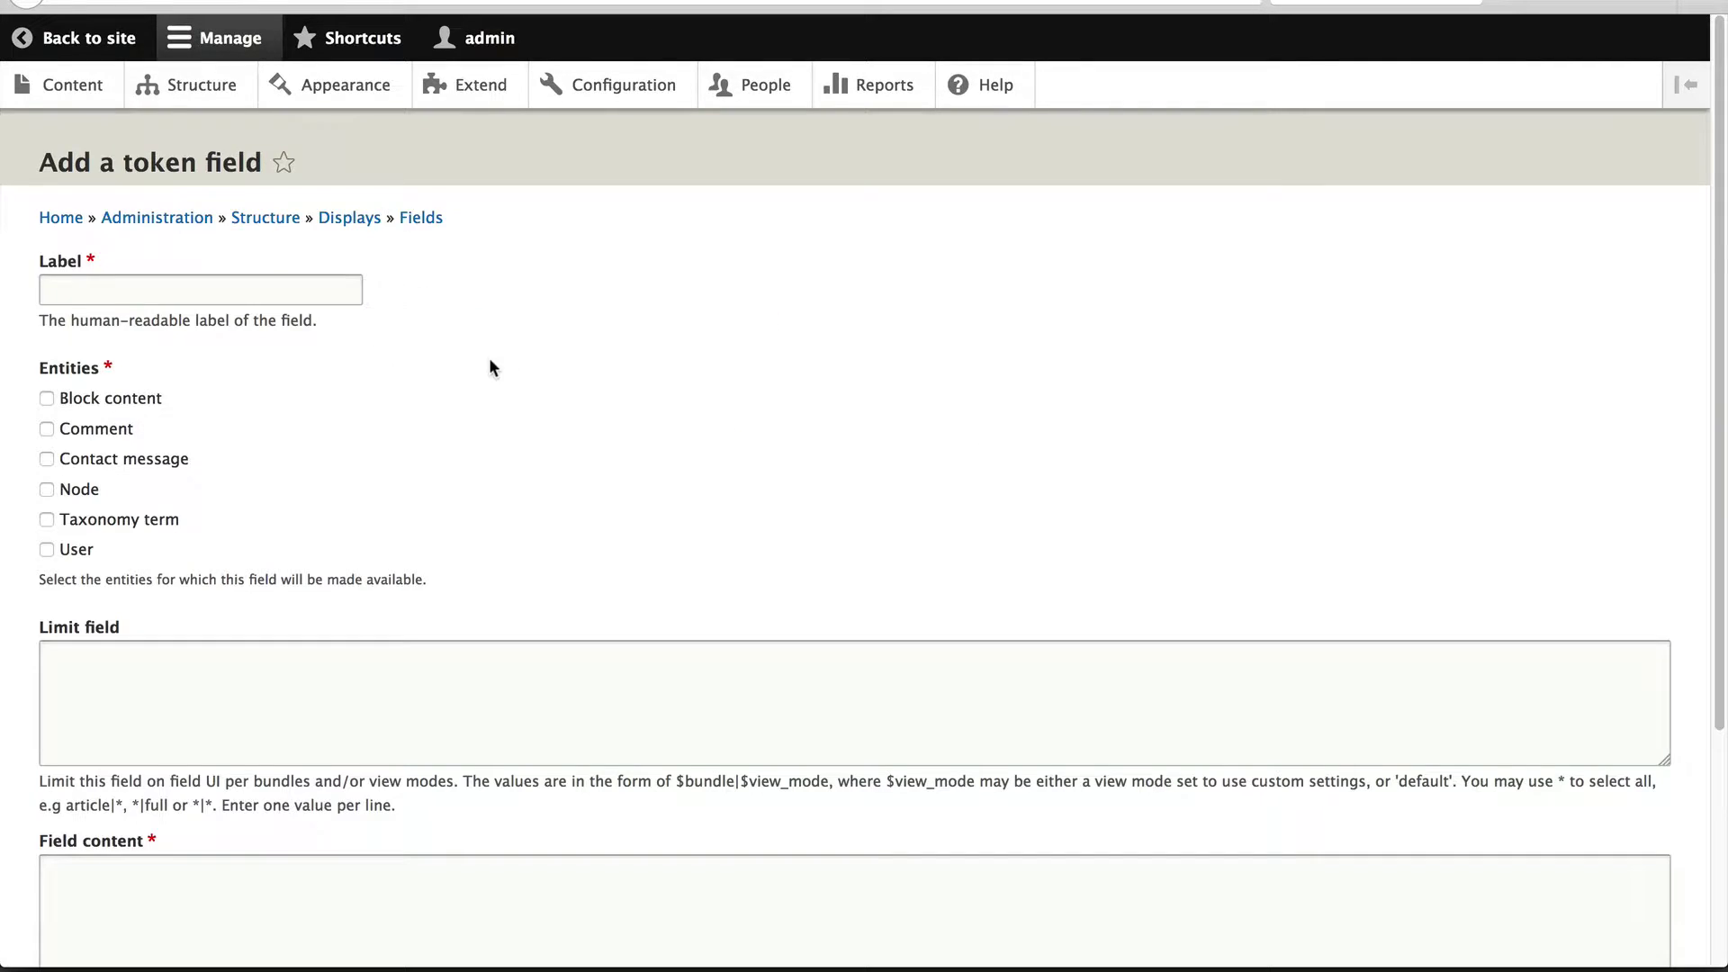
{"action": "left_click", "coordinate": [106, 284]}
{"action": "type", "text": "Test token"}
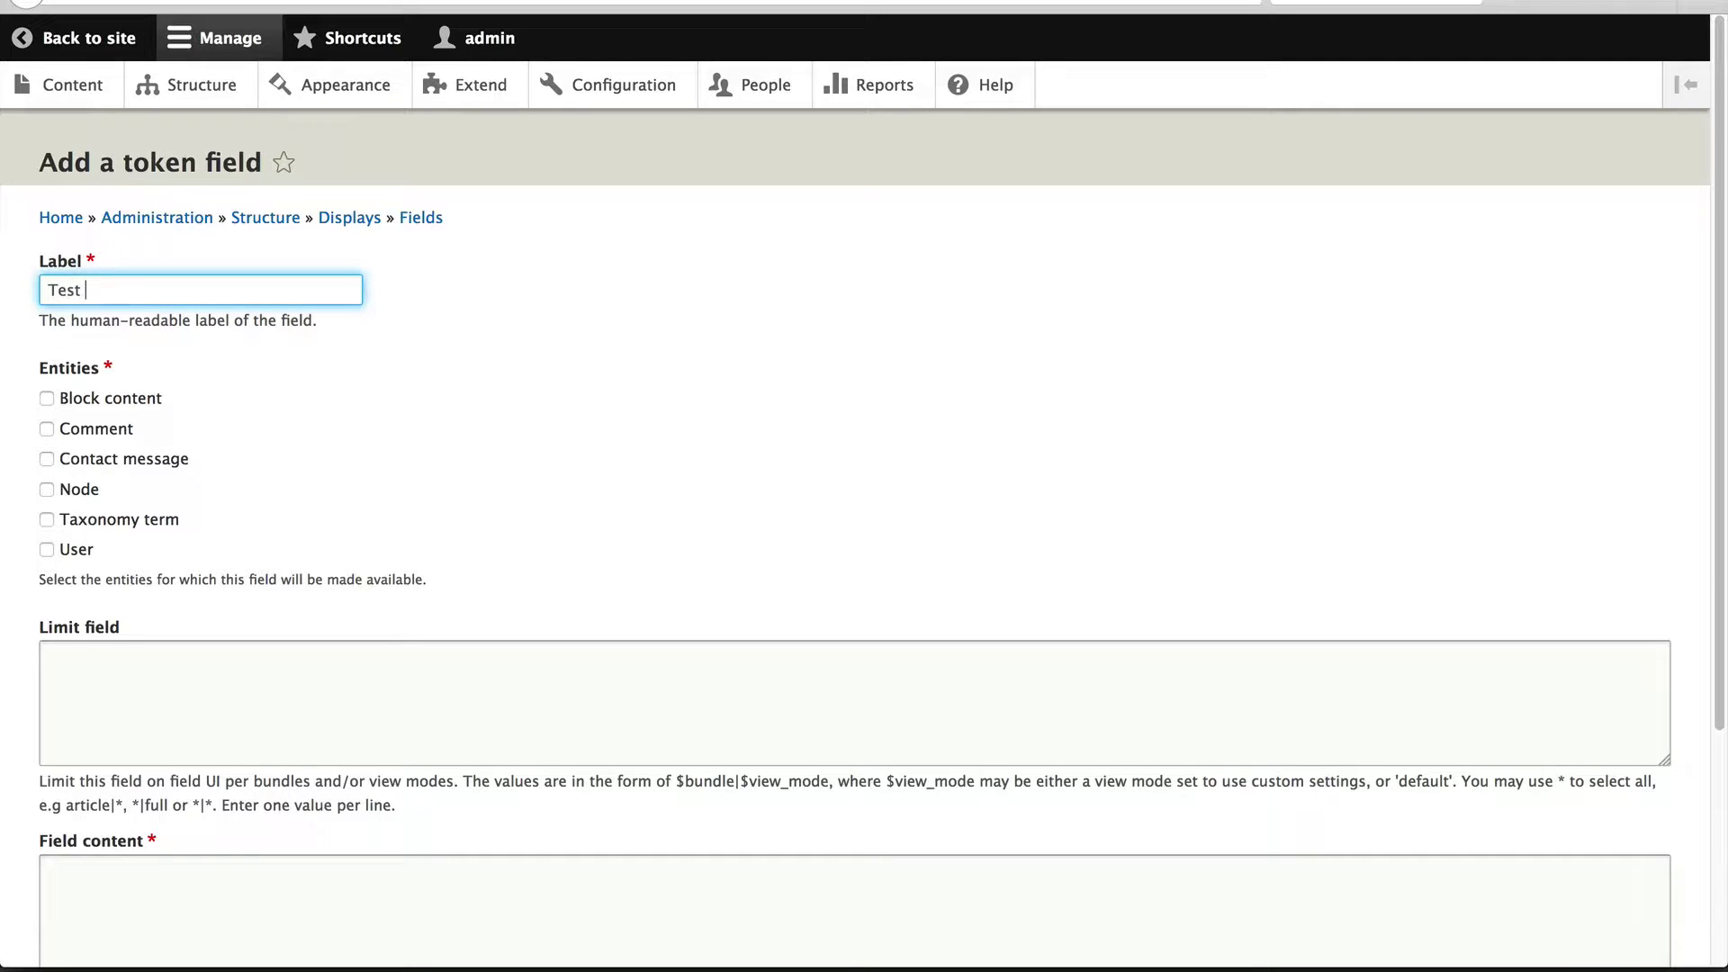
{"action": "left_click", "coordinate": [46, 489]}
{"action": "scroll", "coordinate": [469, 558], "scroll_direction": "down", "scroll_amount": 5}
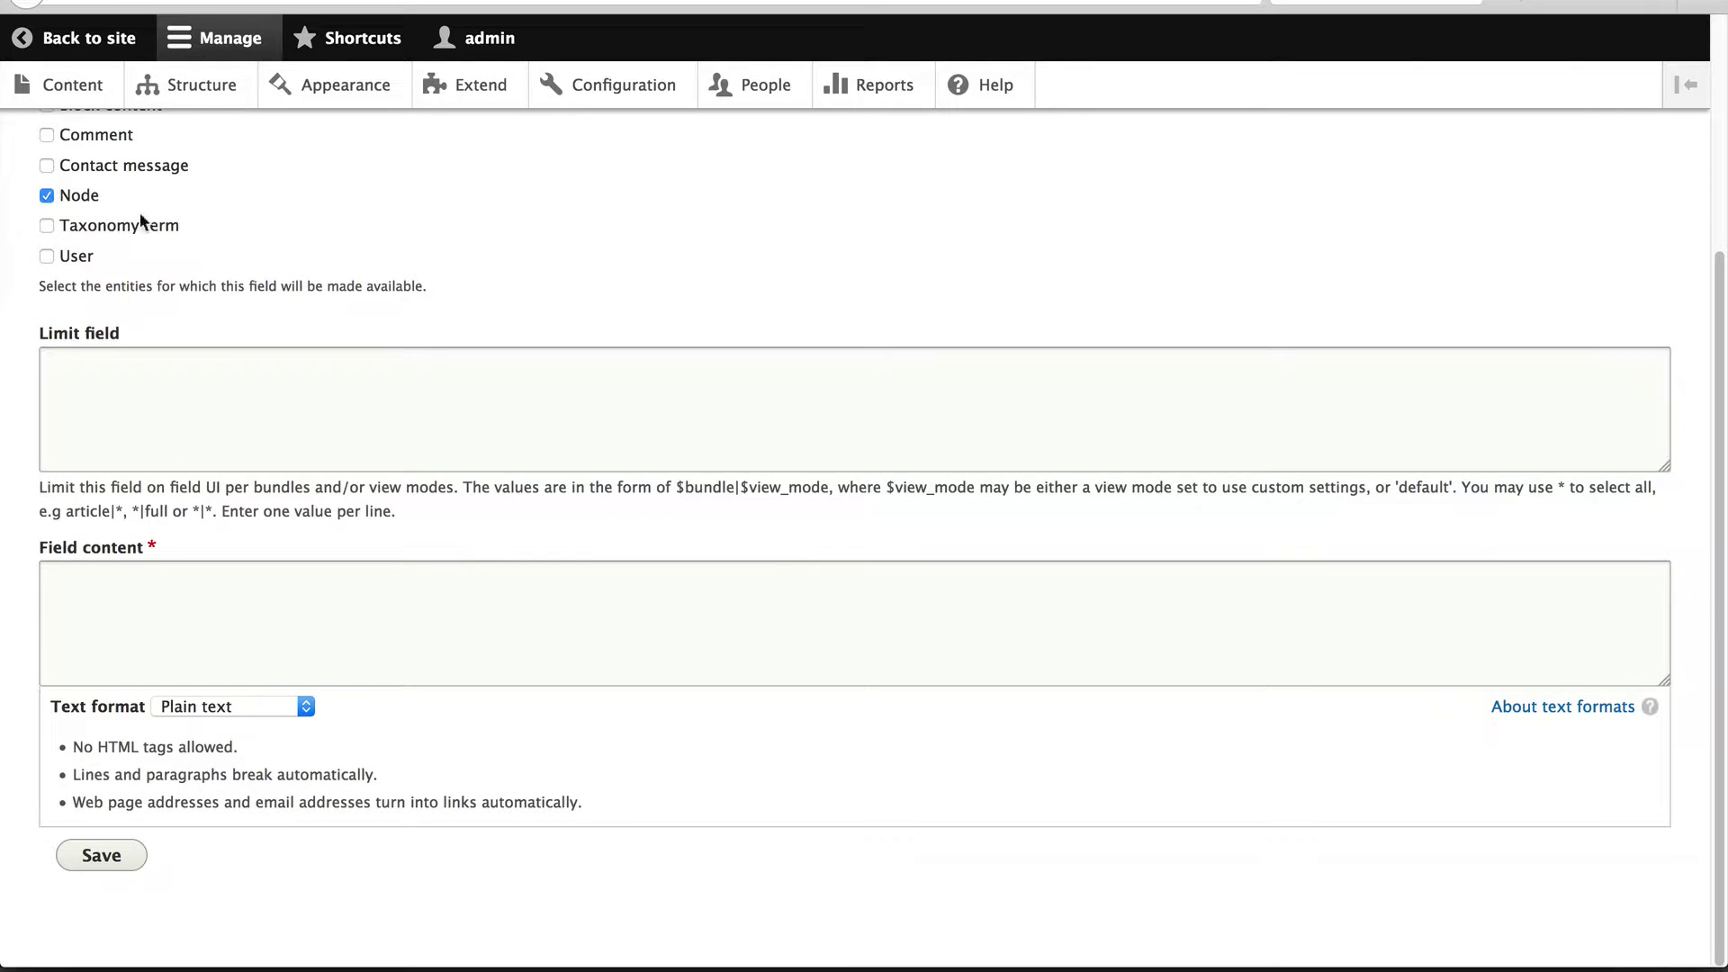
{"action": "scroll", "coordinate": [184, 486], "scroll_direction": "up", "scroll_amount": 1}
{"action": "scroll", "coordinate": [177, 481], "scroll_direction": "down", "scroll_amount": 1}
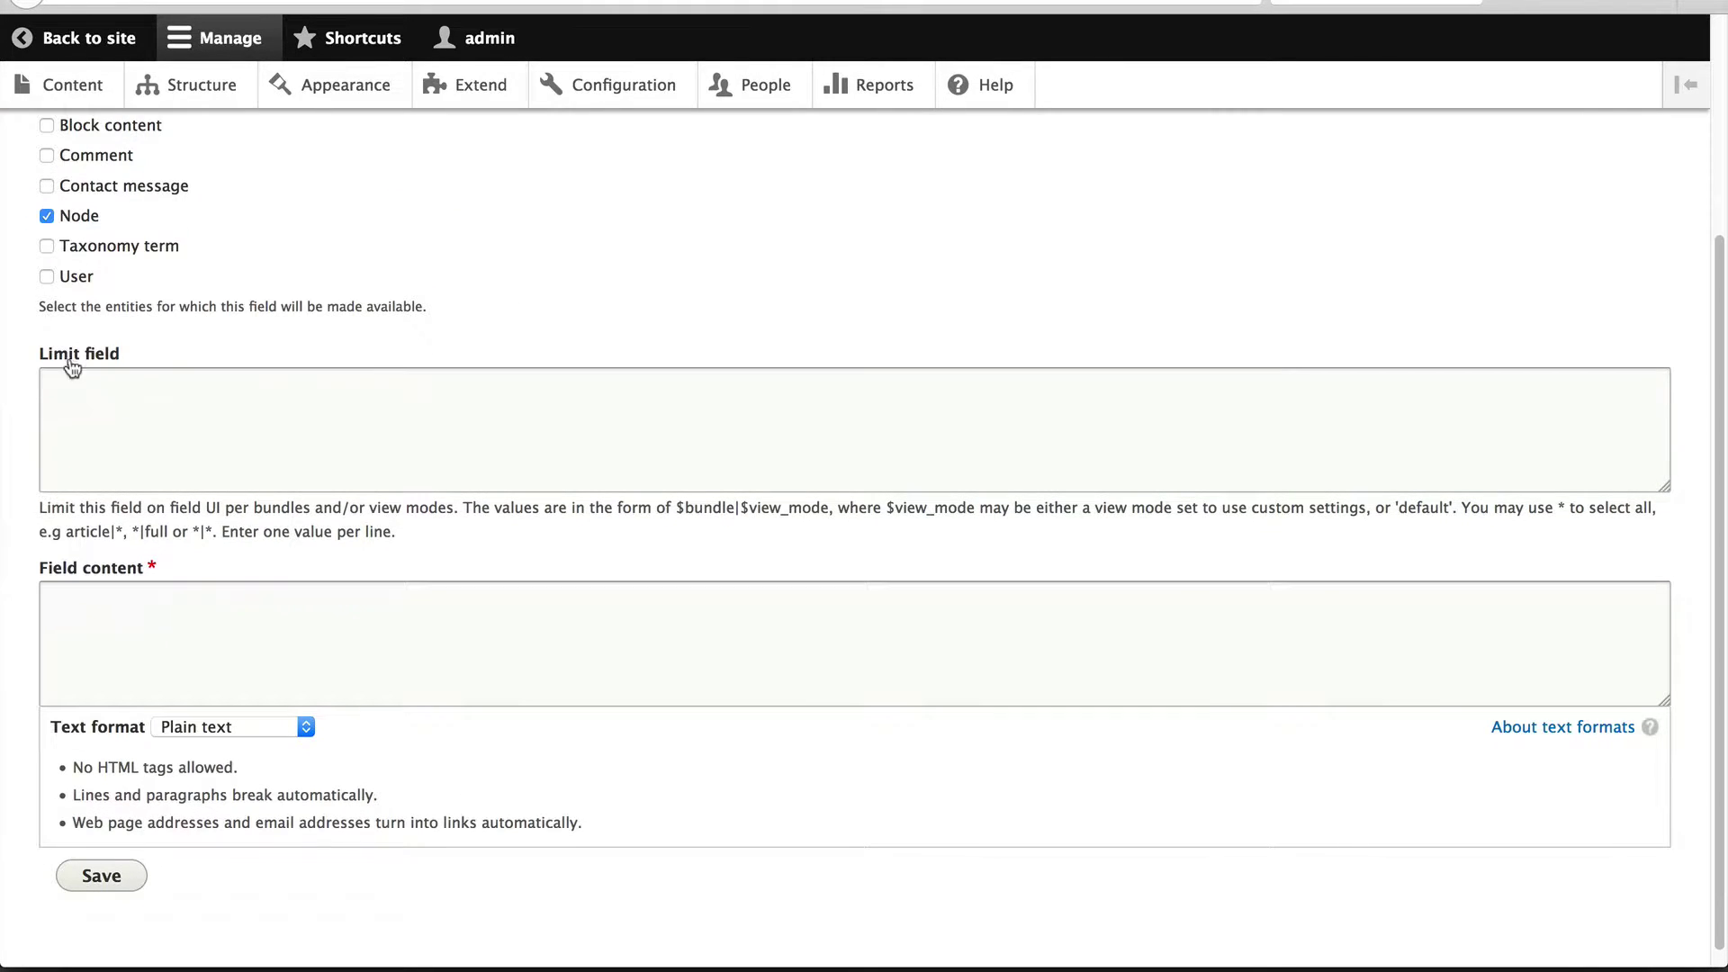
- Enter the token field content, fixing typos, then clear it to start over
{"action": "left_click", "coordinate": [157, 654]}
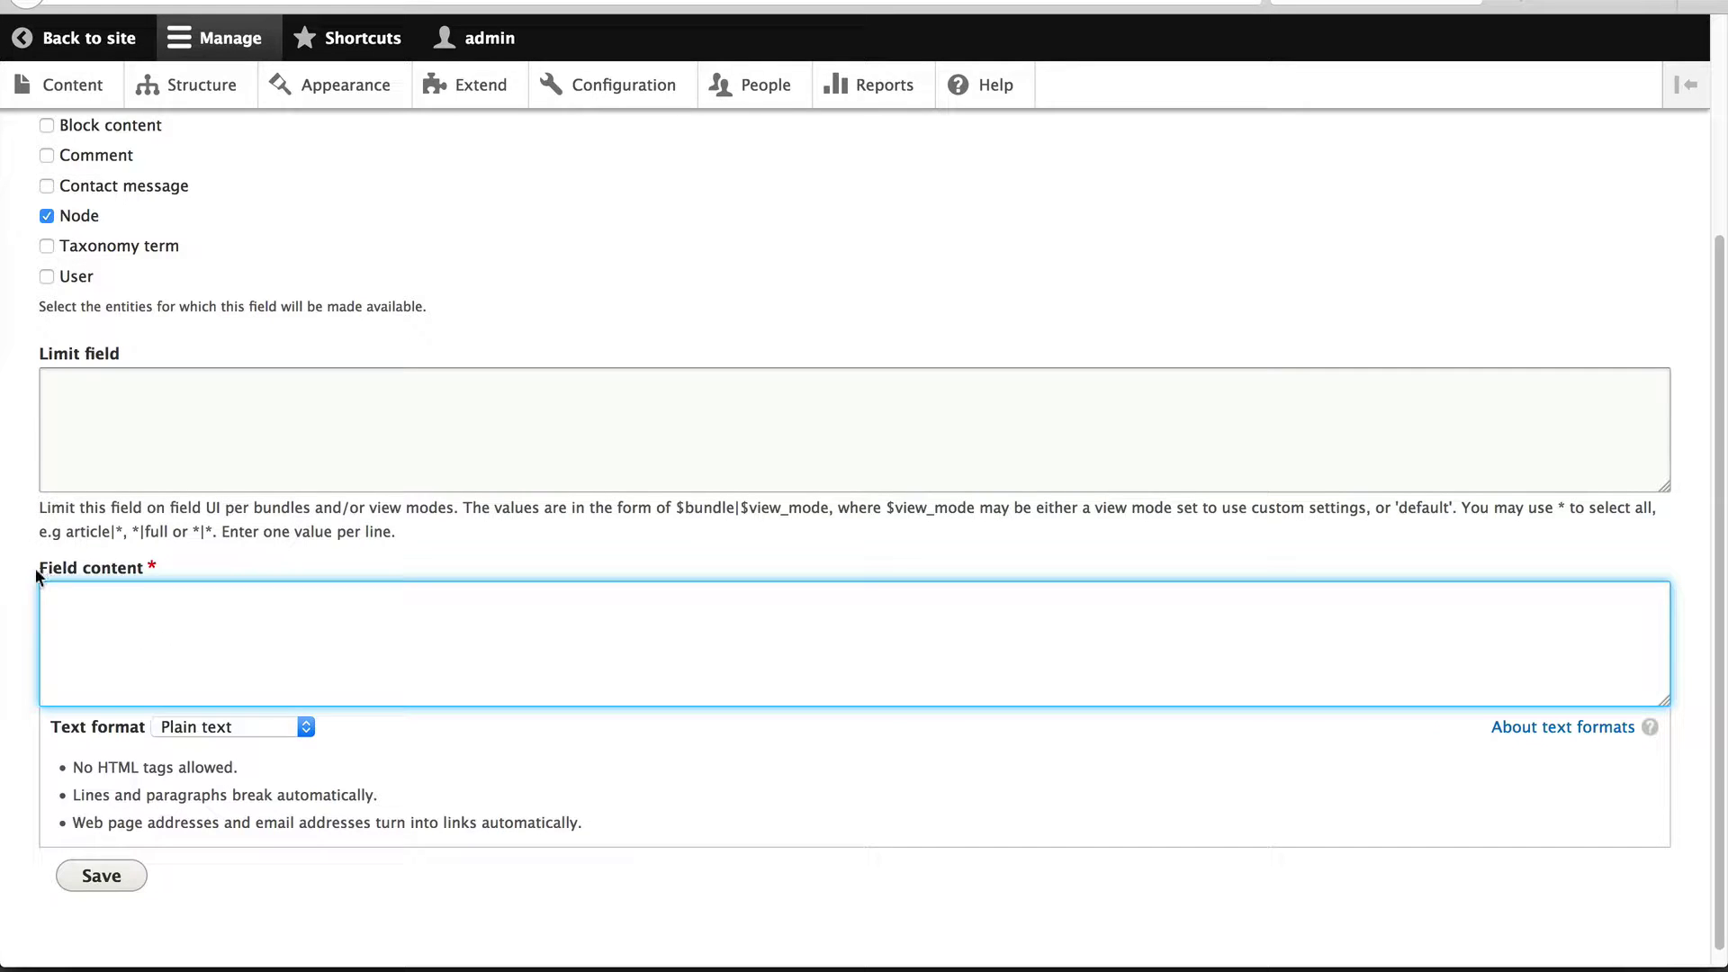
{"action": "scroll", "coordinate": [201, 652], "scroll_direction": "down", "scroll_amount": 1}
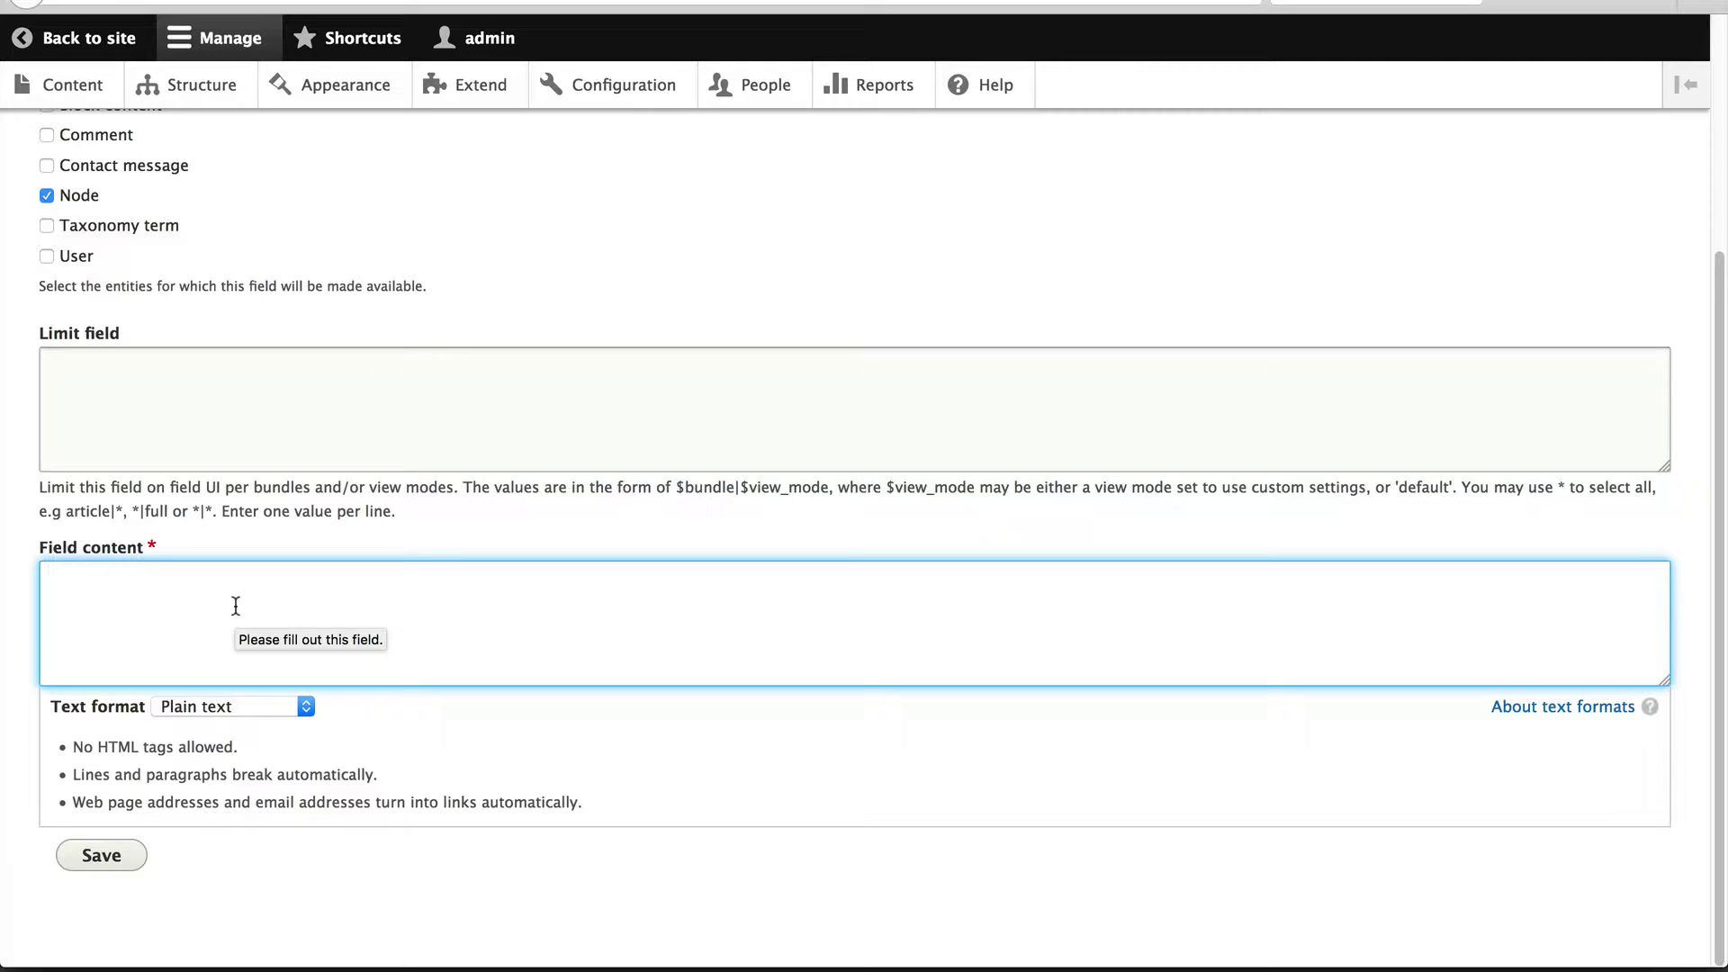
{"action": "type", "text": "[node:title]"}
{"action": "left_click_drag", "start_coordinate": [169, 580], "coordinate": [38, 578]}
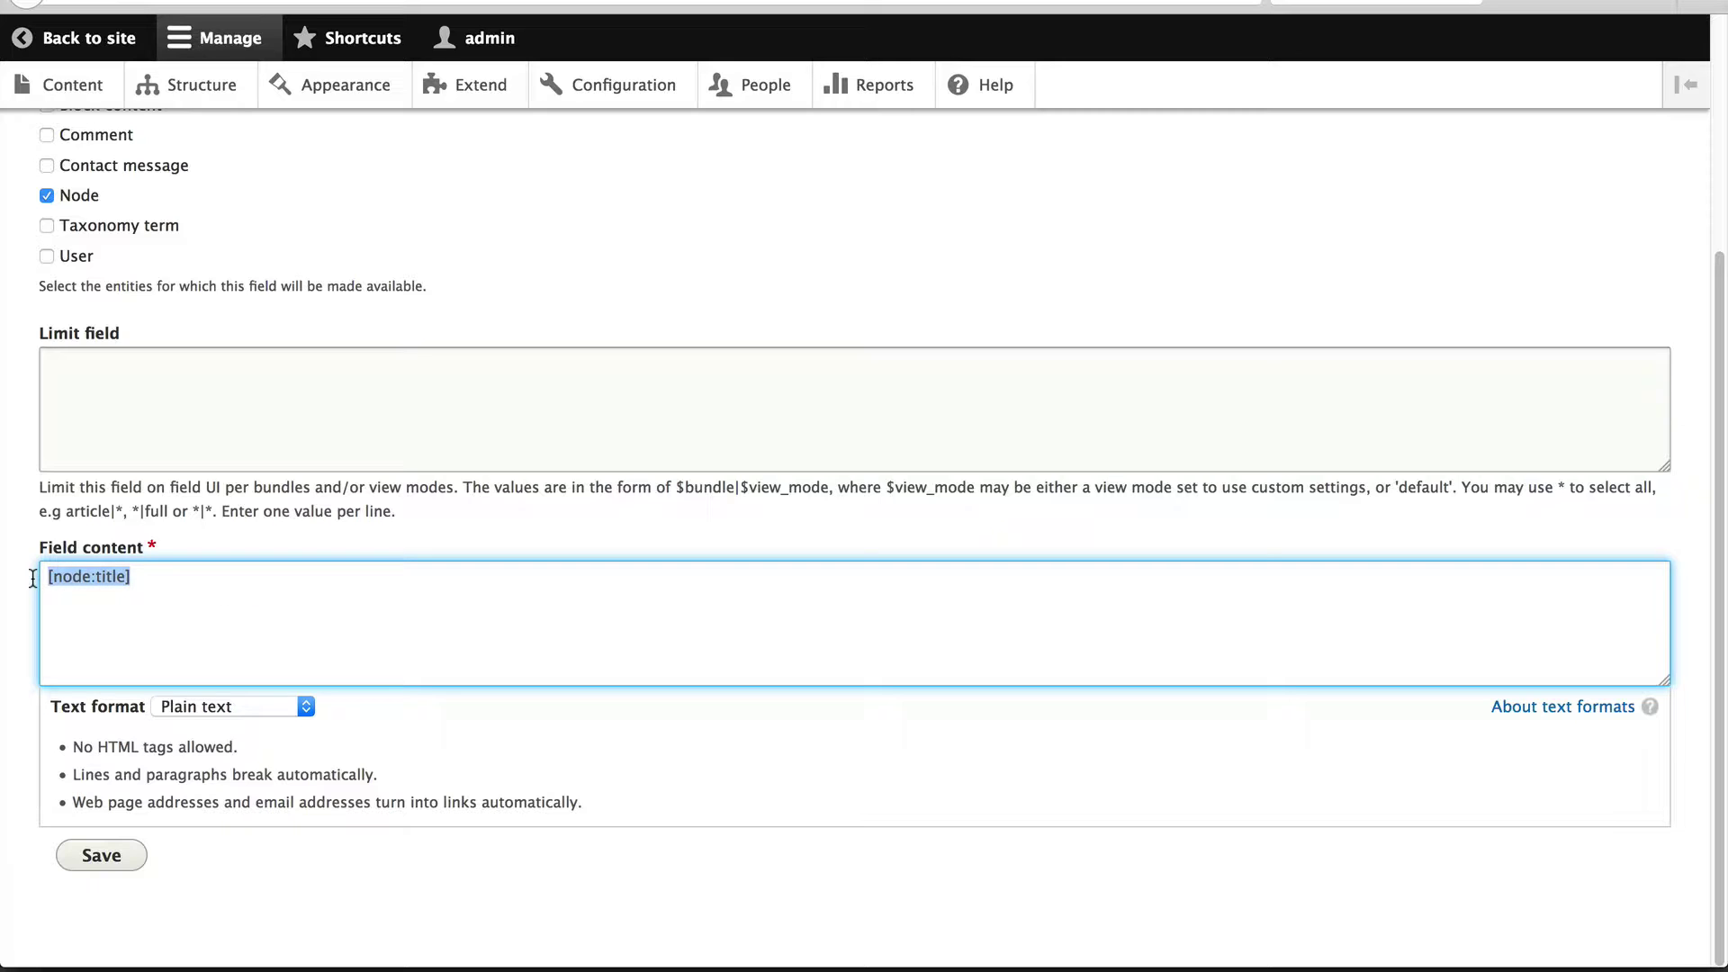
{"action": "left_click", "coordinate": [176, 589]}
{"action": "left_click_drag", "start_coordinate": [177, 588], "coordinate": [49, 578]}
{"action": "left_click", "coordinate": [81, 578]}
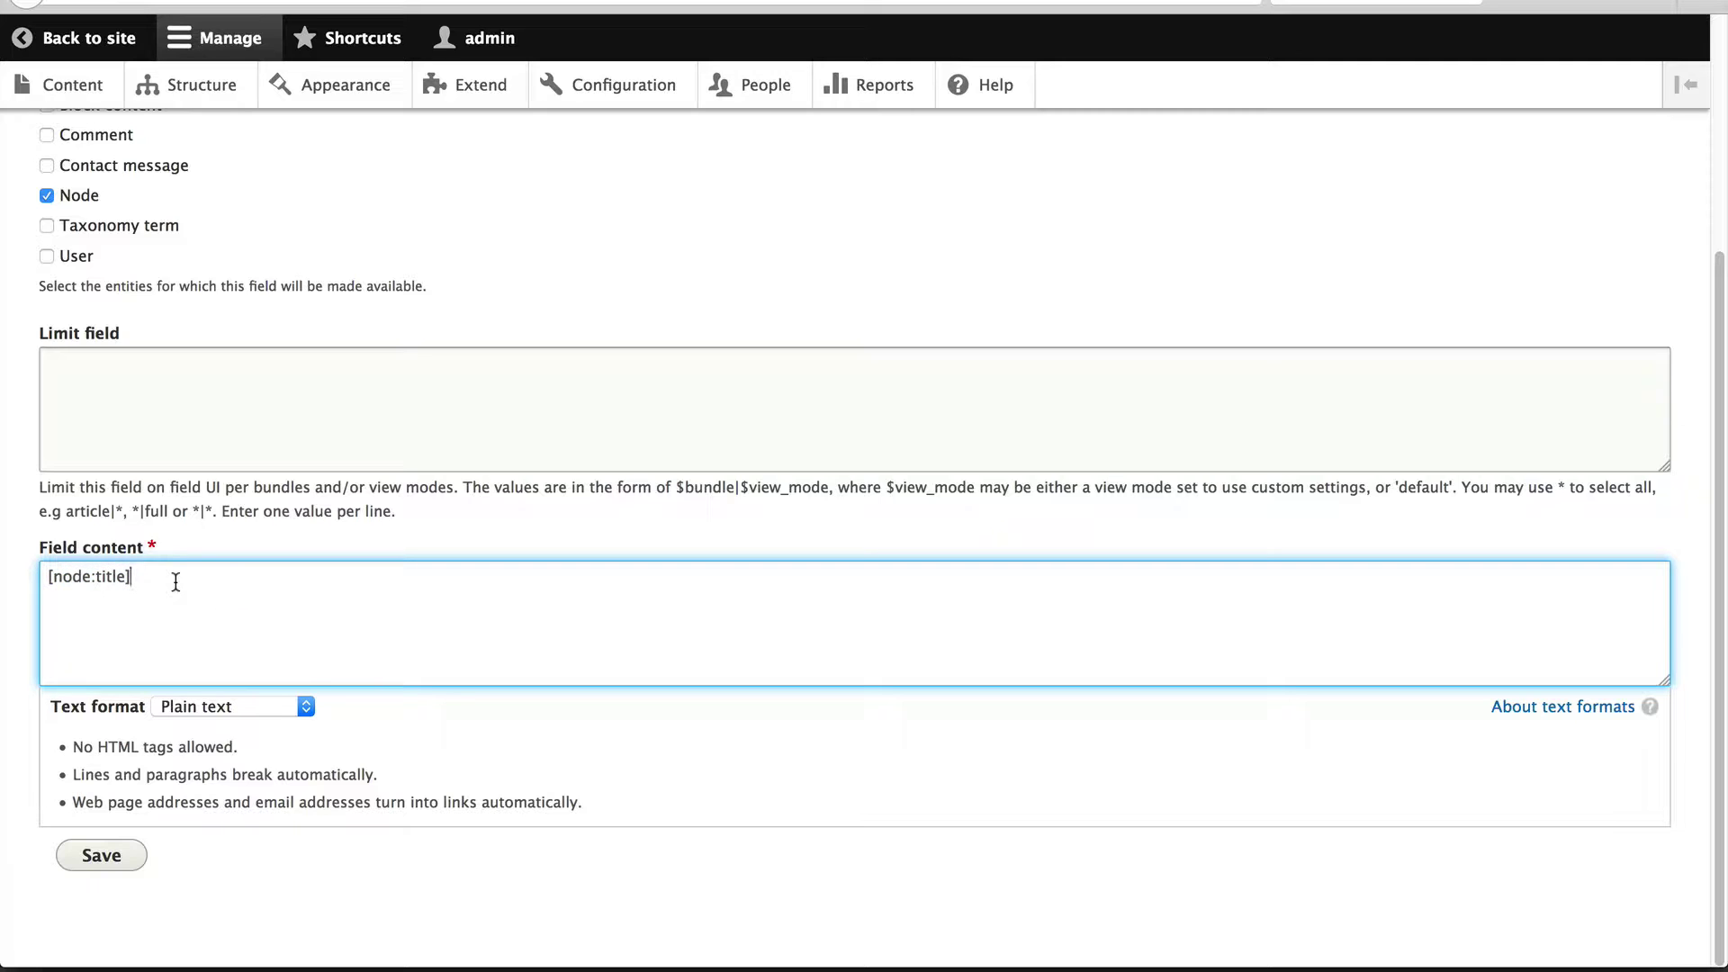
{"action": "key", "text": "ctrl+a"}
{"action": "key", "text": "BackSpace"}
{"action": "type", "text": "Stati"}
- Enter 'static content' and 'title: [node:title]' on separate lines and save the field
{"action": "key", "text": "BackSpace"}
{"action": "key", "text": "BackSpace"}
{"action": "key", "text": "BackSpace"}
{"action": "type", "text": "static content"}
{"action": "key", "text": "Return"}
{"action": "key", "text": "Return"}
{"action": "type", "text": "[]"}
{"action": "key", "text": "Home"}
{"action": "type", "text": "title: ["}
{"action": "type", "text": "node:title"}
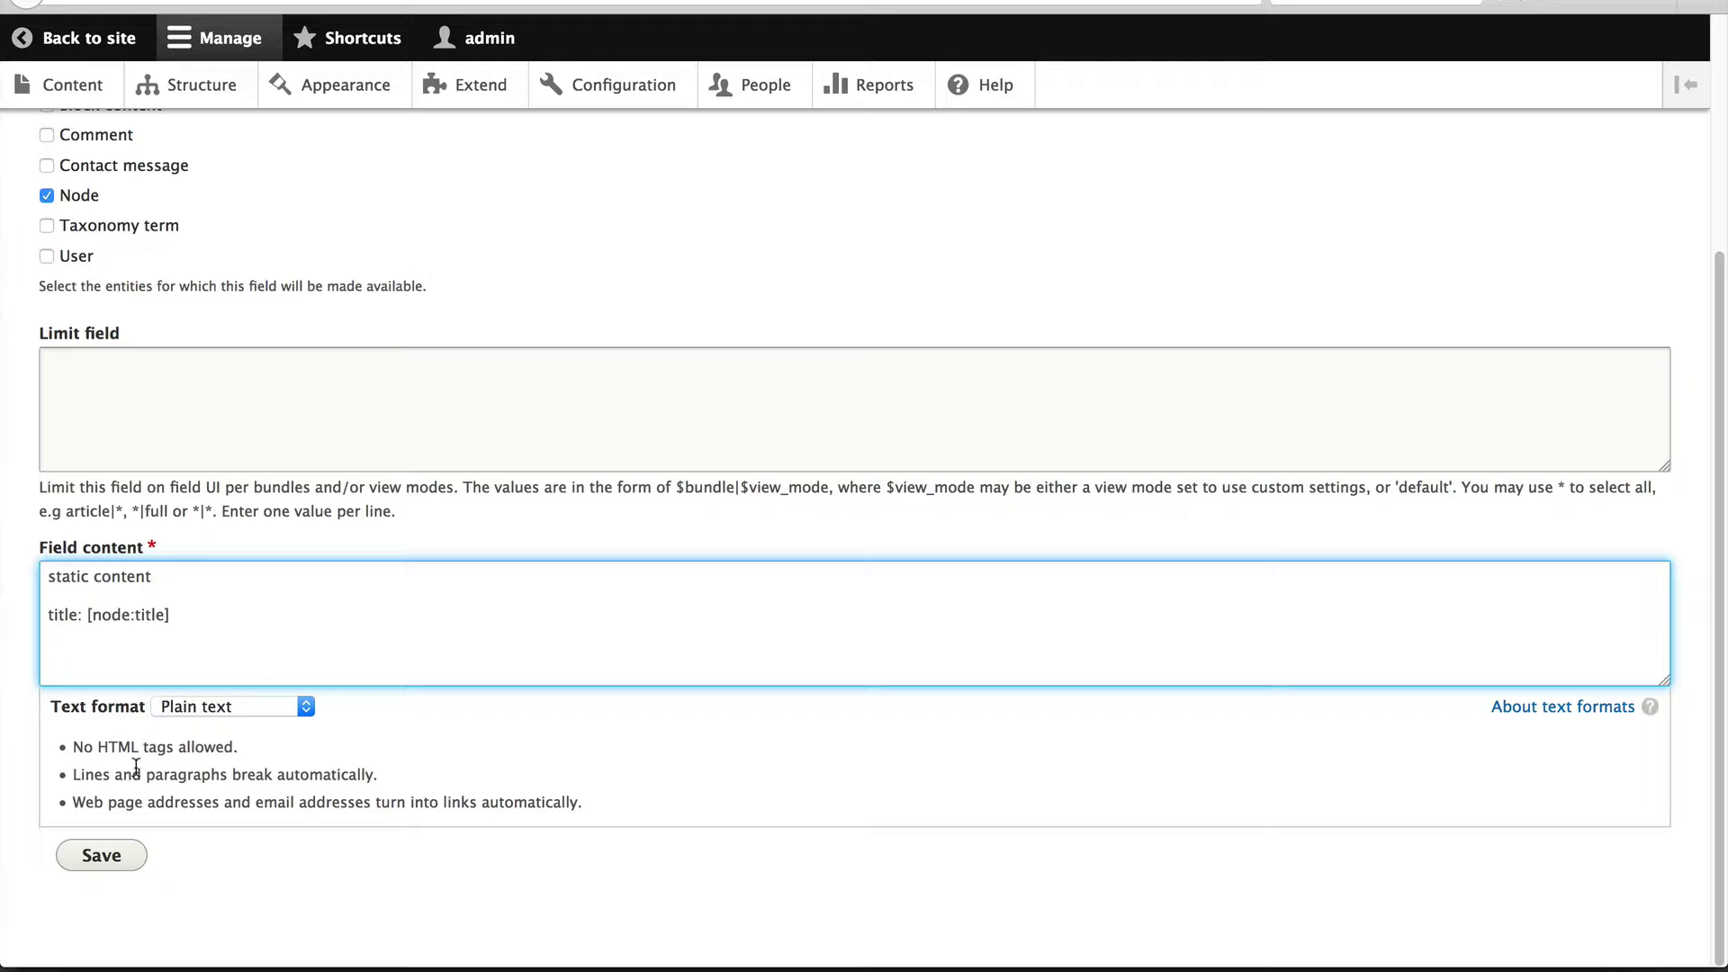
{"action": "left_click", "coordinate": [102, 854]}
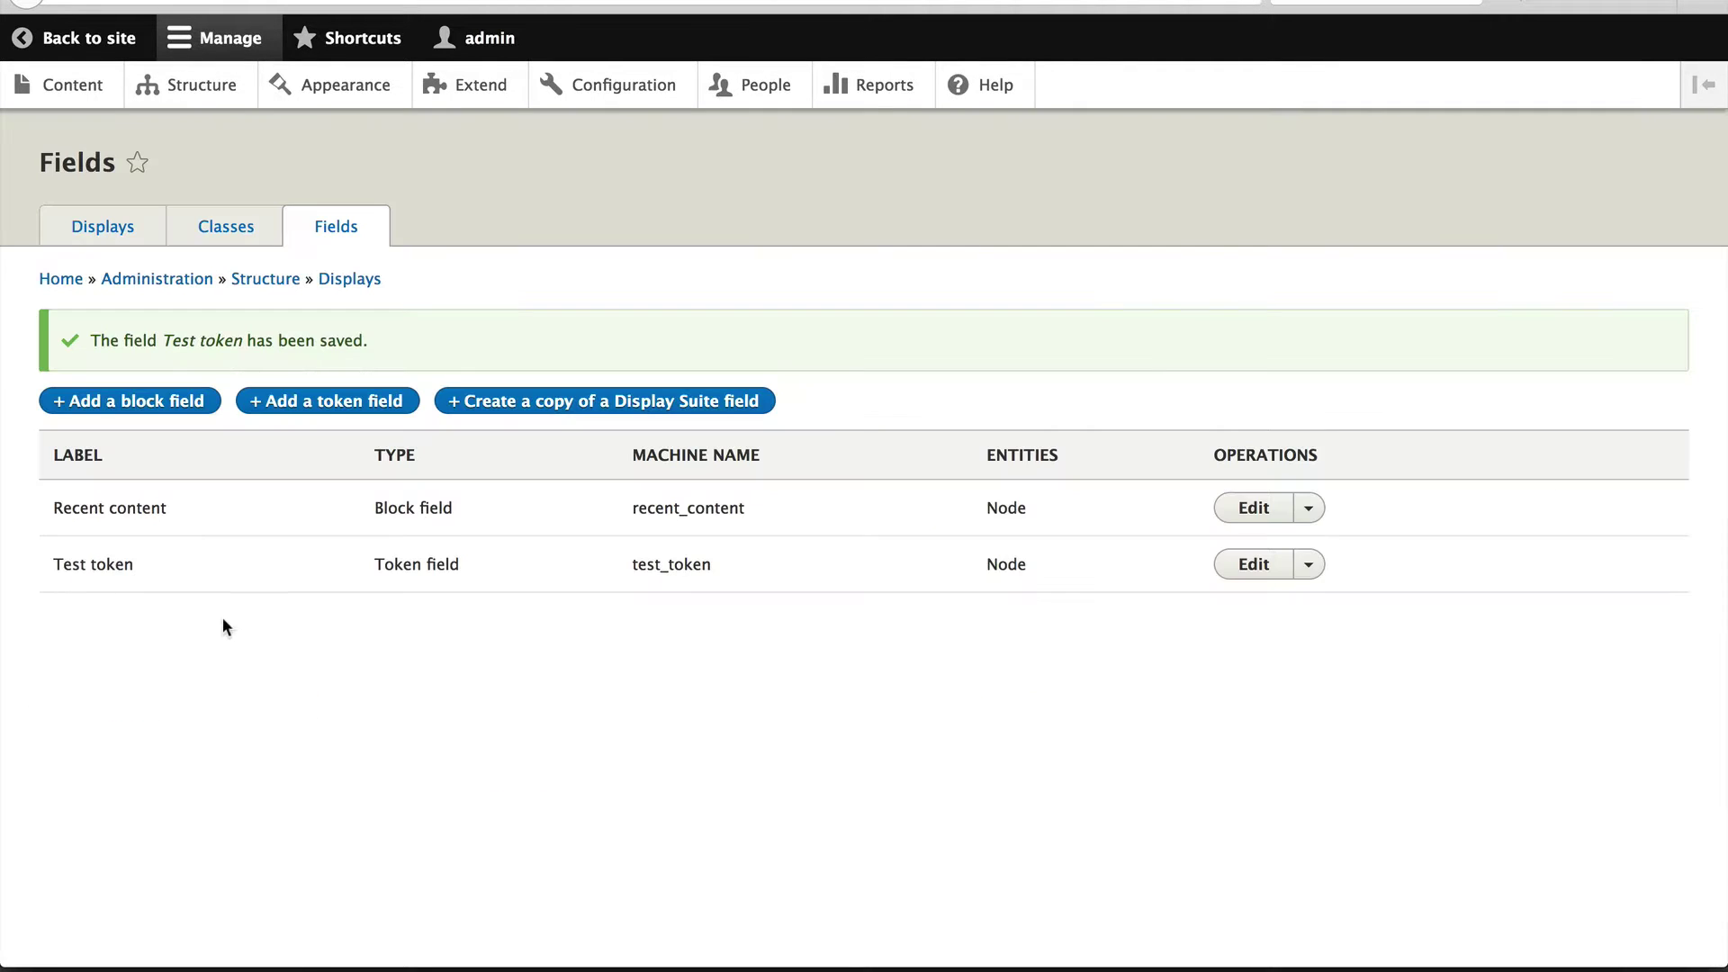
- Save Test token in the Header region of Article's Full content display, then open the content list
{"action": "left_click", "coordinate": [102, 227]}
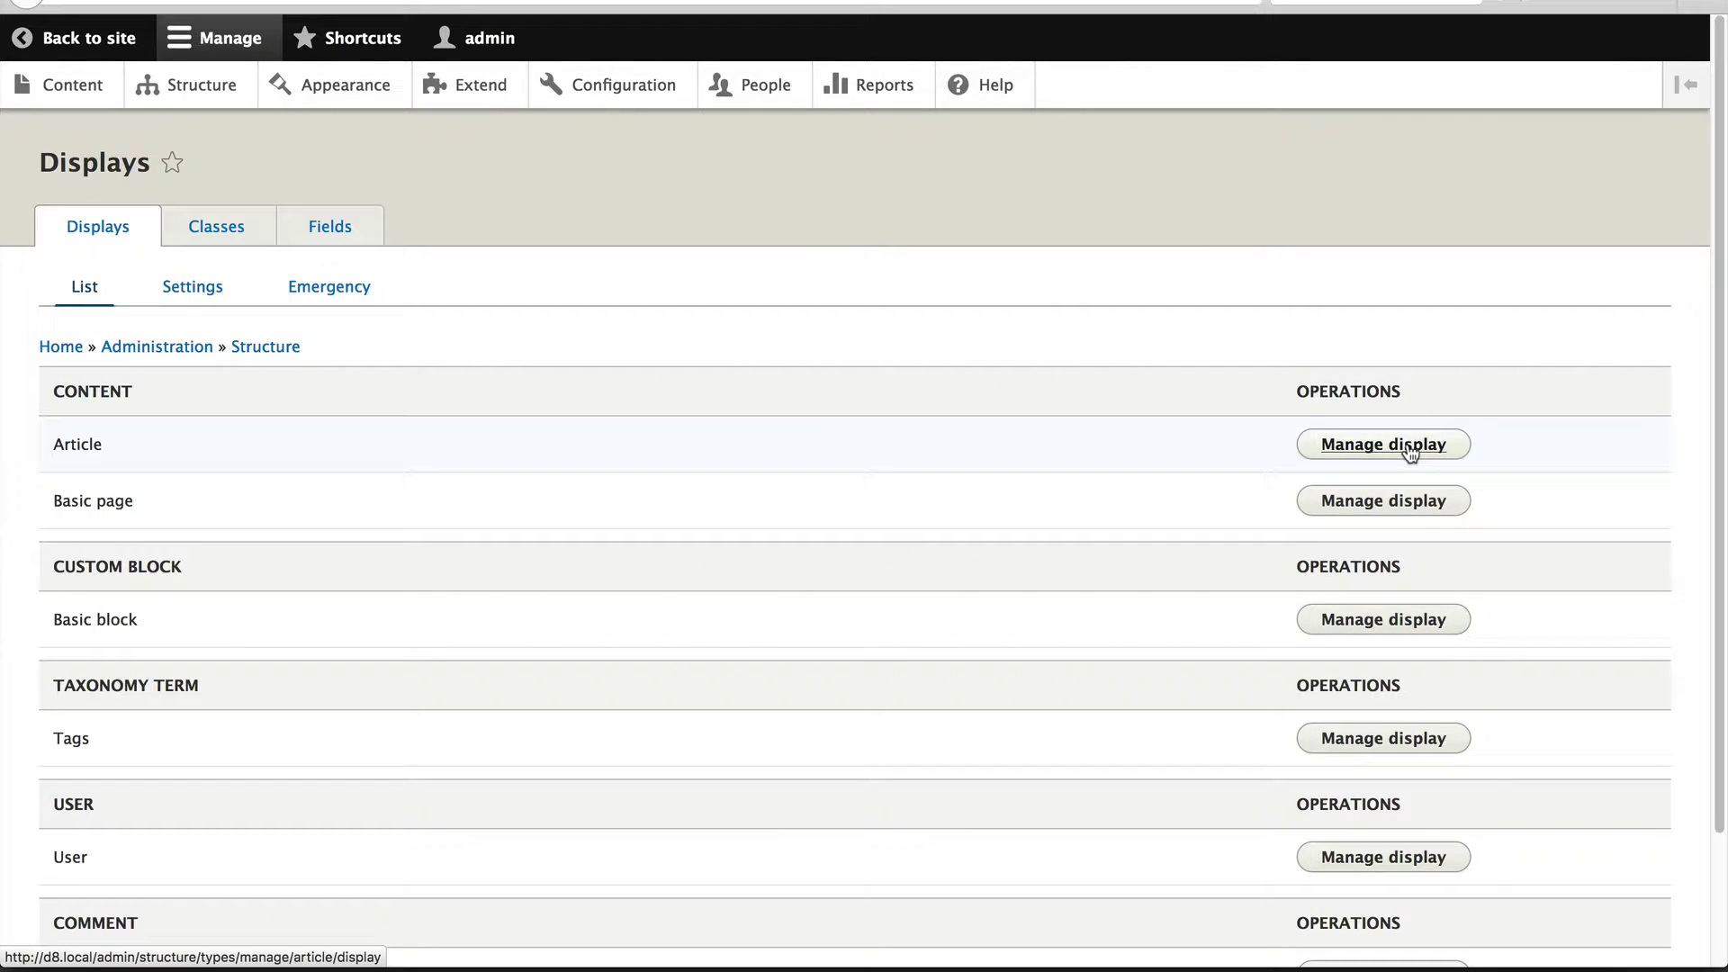
{"action": "left_click", "coordinate": [1409, 452]}
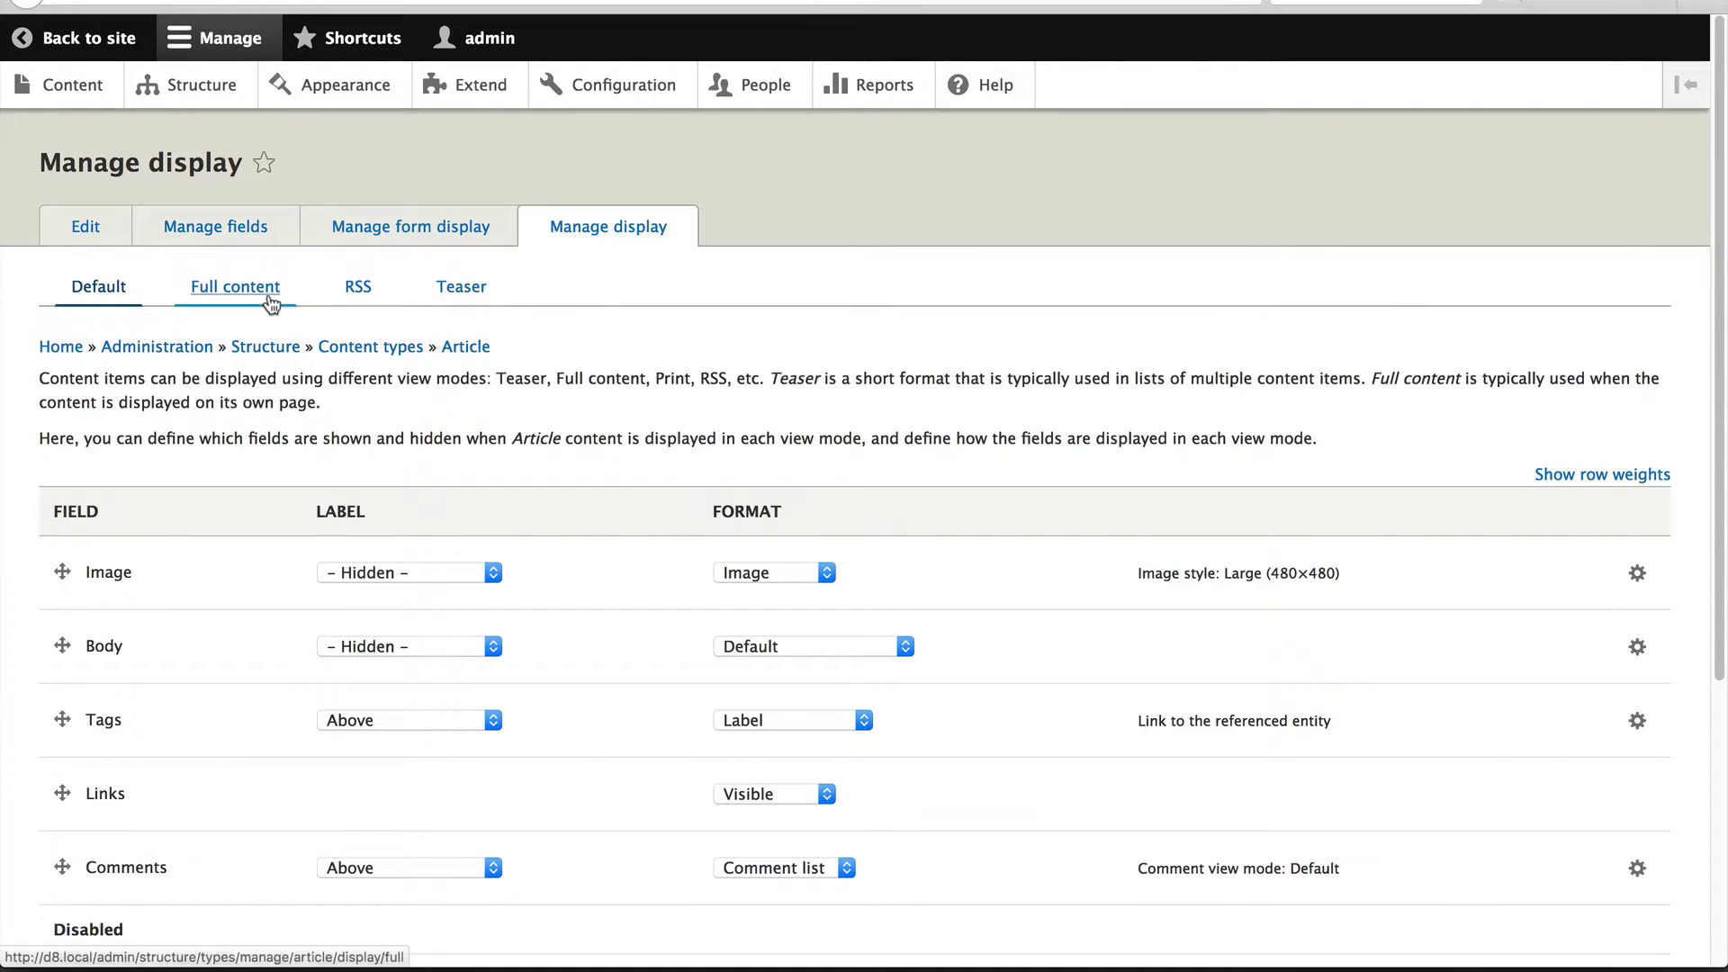
{"action": "left_click", "coordinate": [234, 287]}
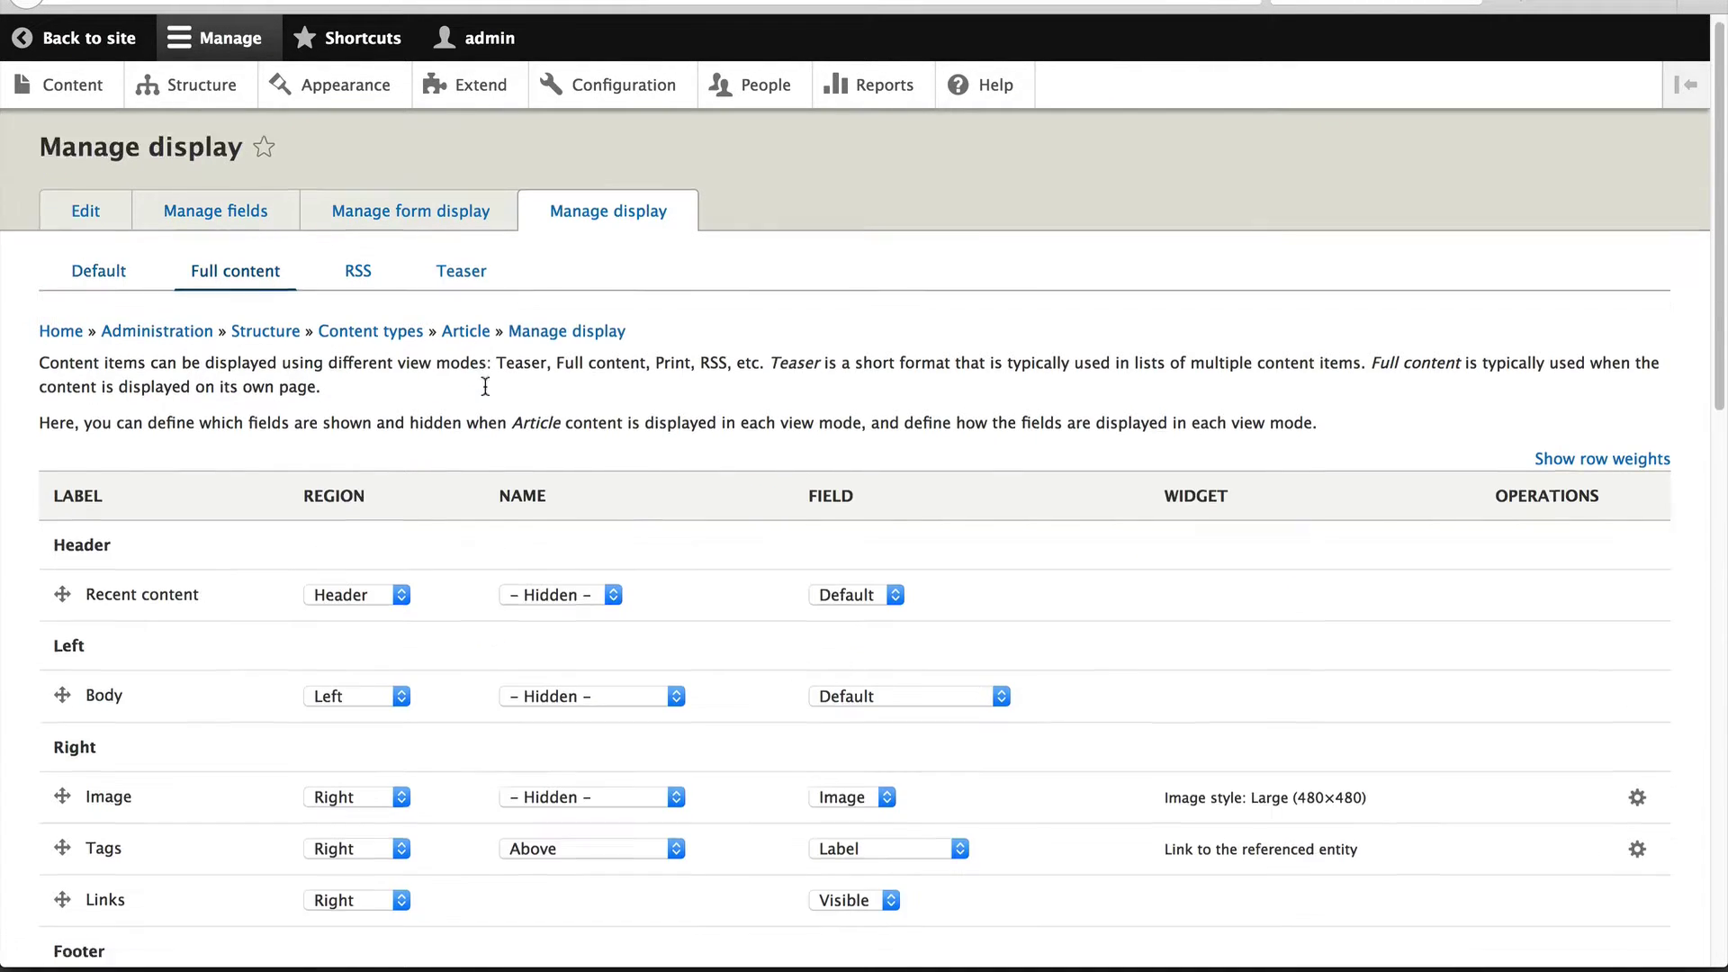
{"action": "scroll", "coordinate": [488, 383], "scroll_direction": "down", "scroll_amount": 5}
{"action": "scroll", "coordinate": [489, 385], "scroll_direction": "down", "scroll_amount": 2}
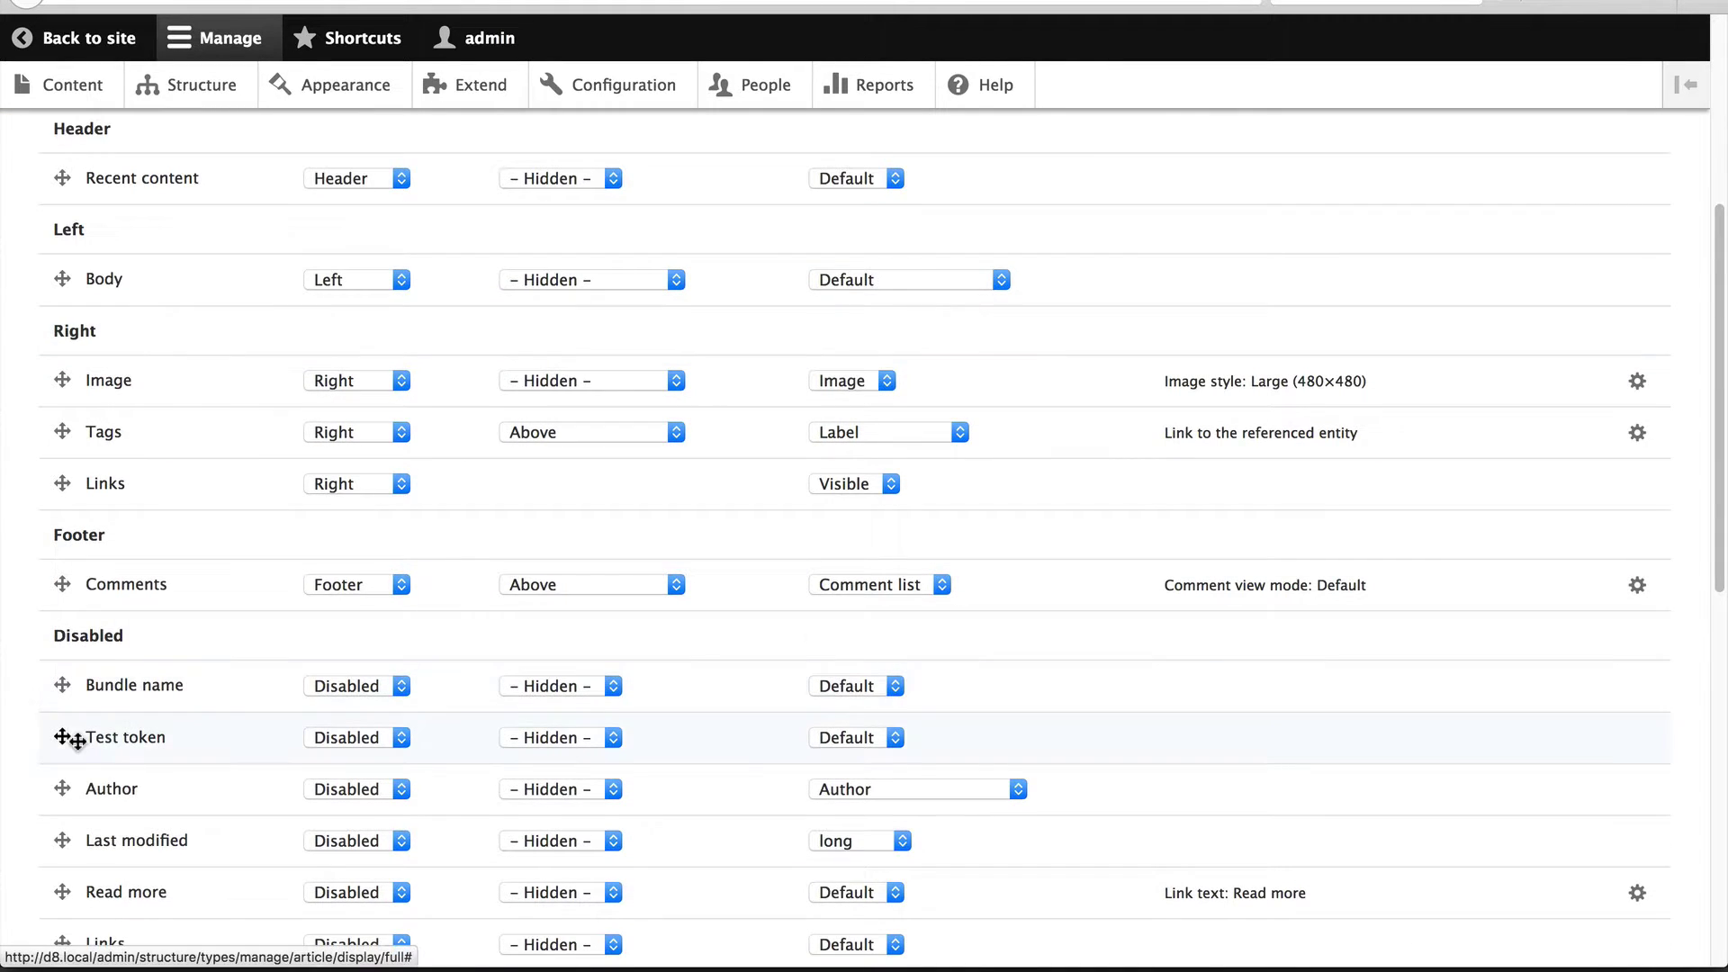
{"action": "left_click_drag", "start_coordinate": [71, 738], "coordinate": [71, 177]}
{"action": "scroll", "coordinate": [350, 292], "scroll_direction": "down", "scroll_amount": 10}
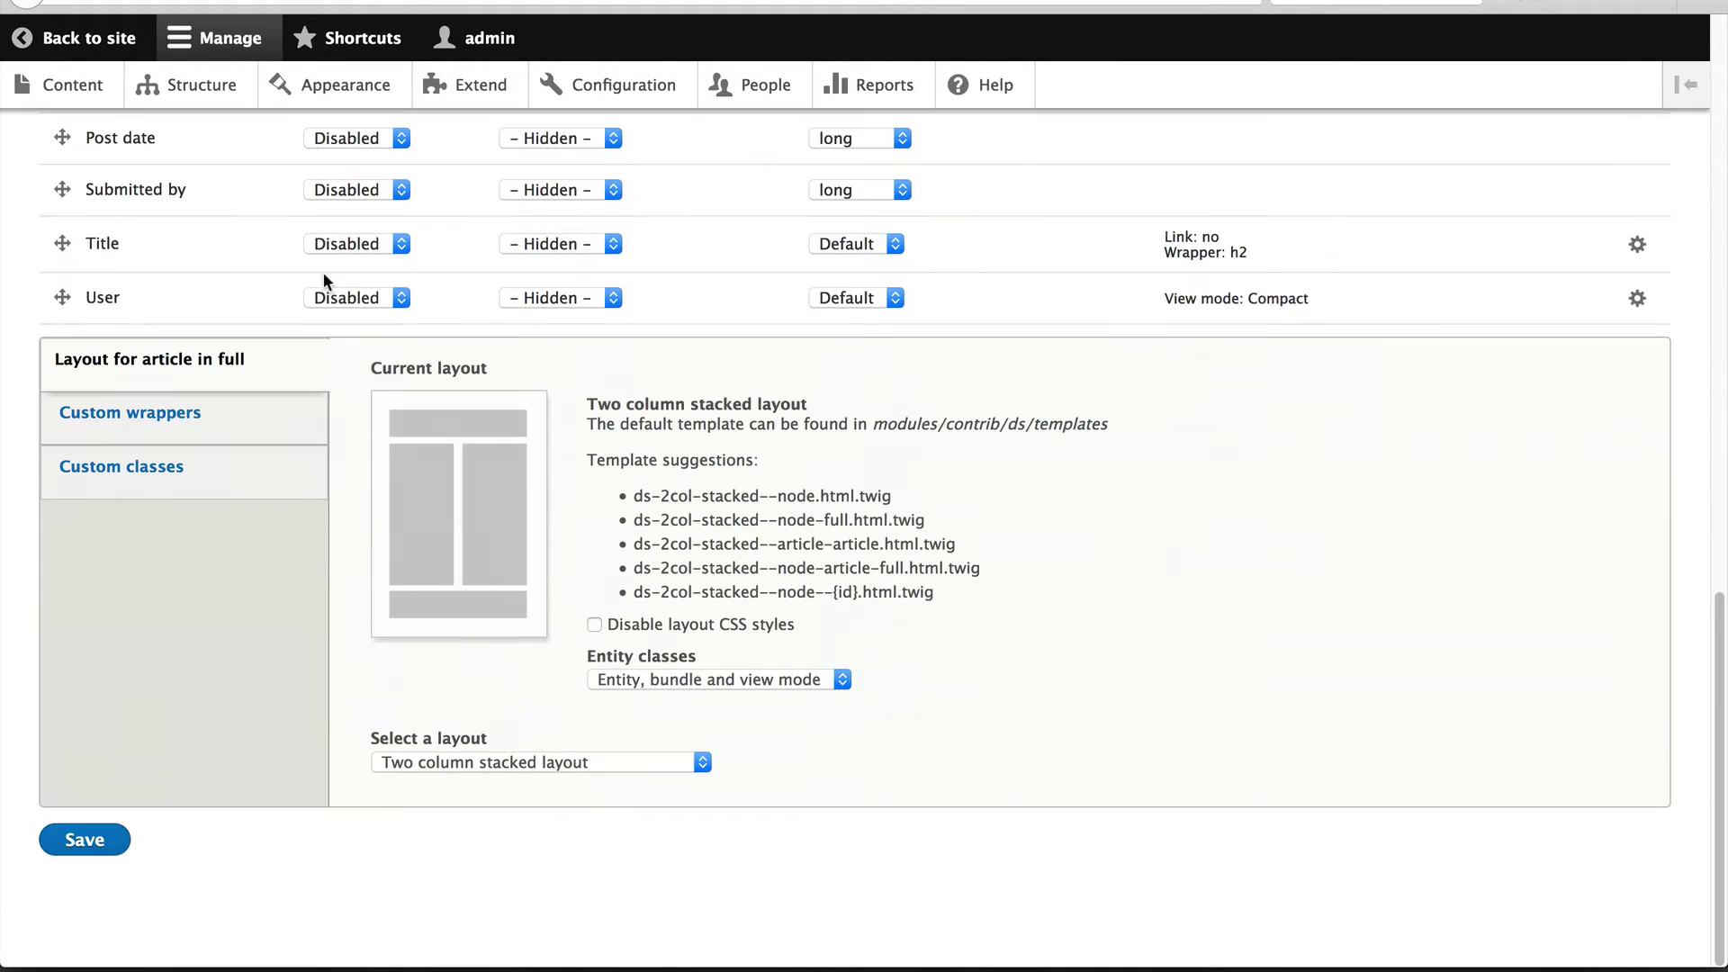
{"action": "left_click", "coordinate": [85, 839]}
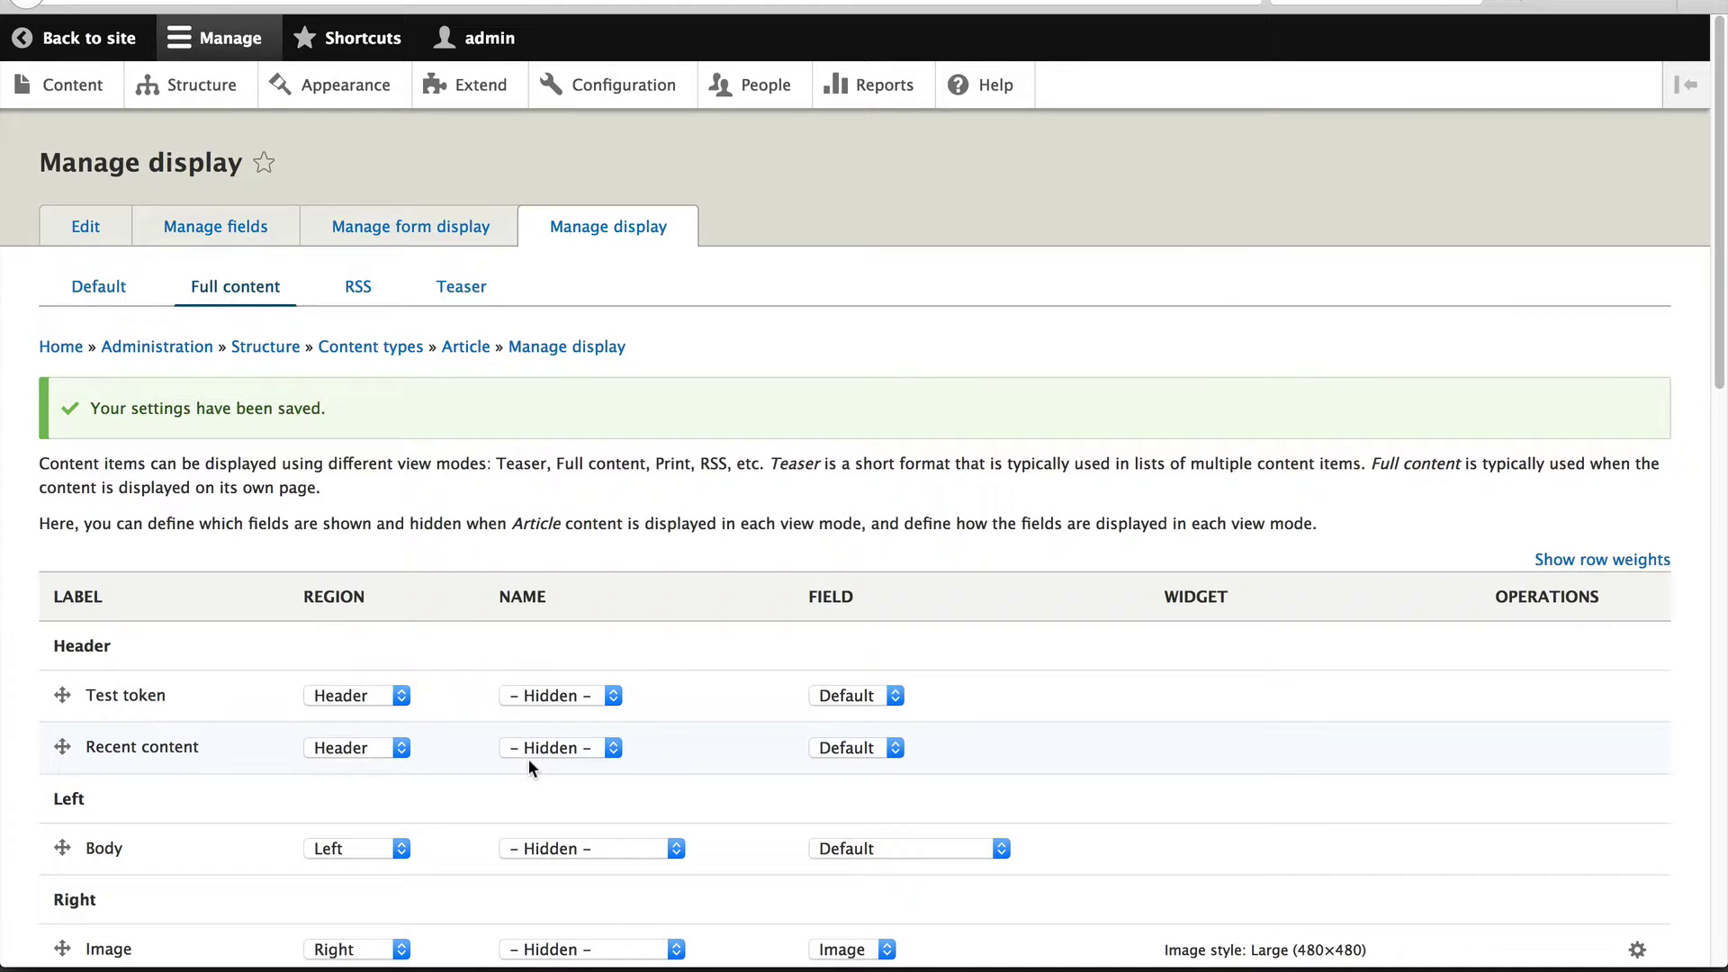
{"action": "left_click", "coordinate": [54, 87]}
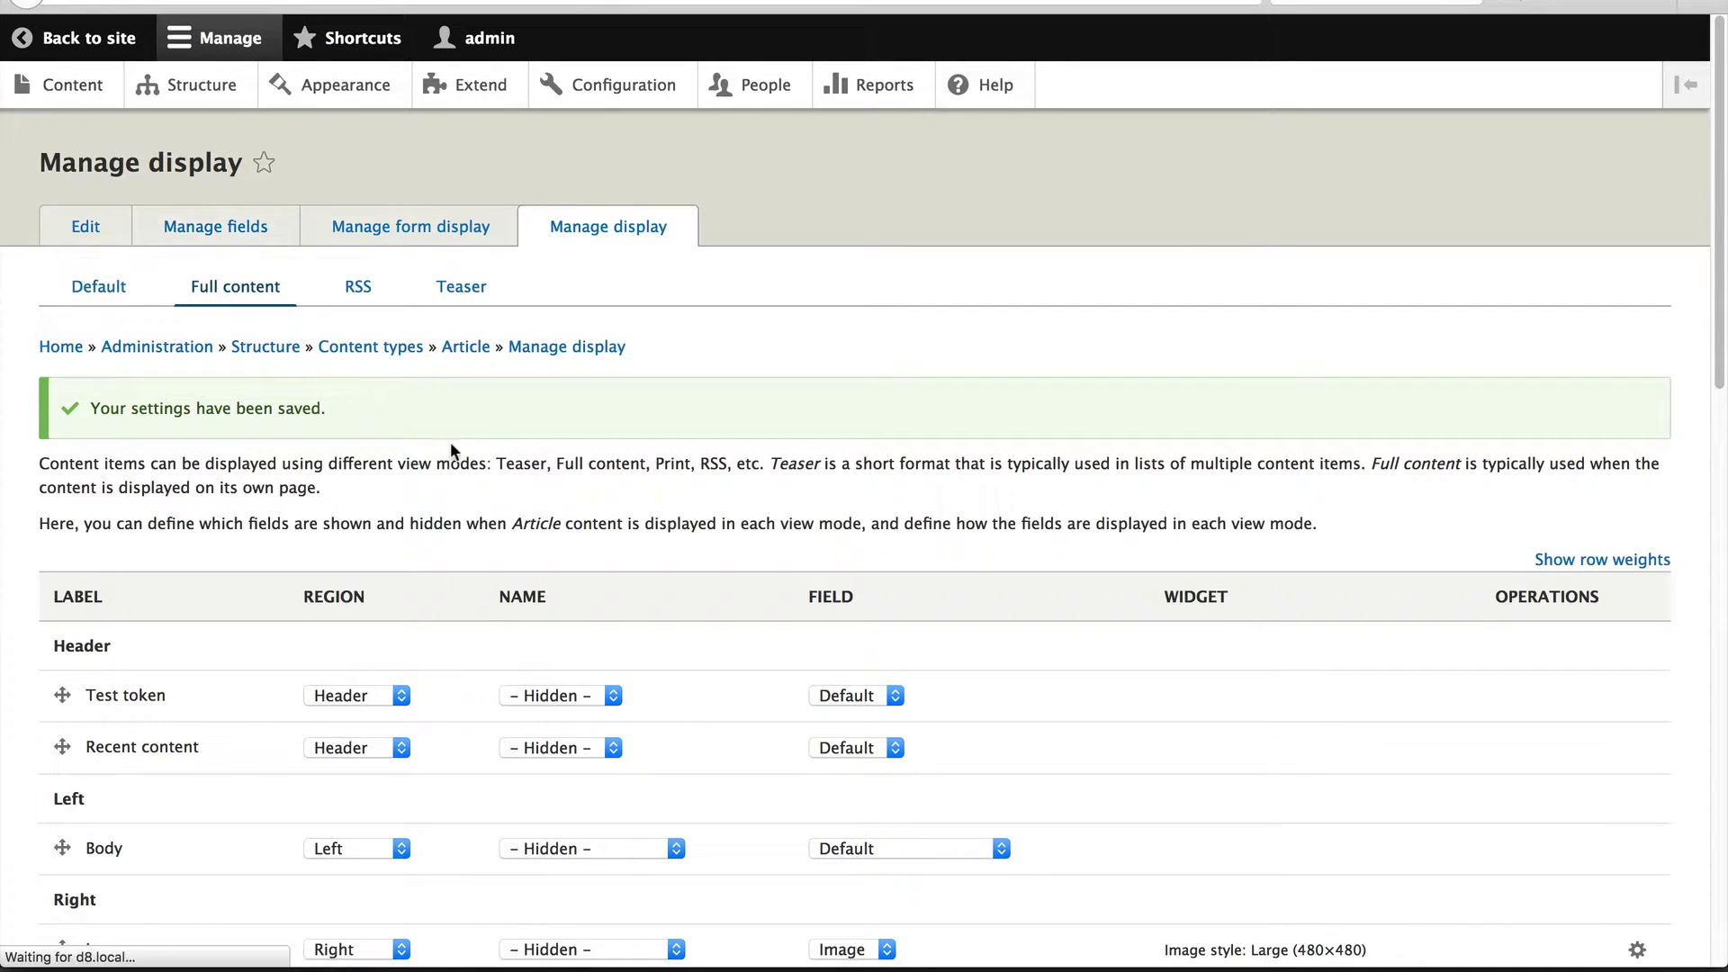
- Confirm Test article shows 'static content' and 'title: Test article' at its top
{"action": "left_click", "coordinate": [138, 697]}
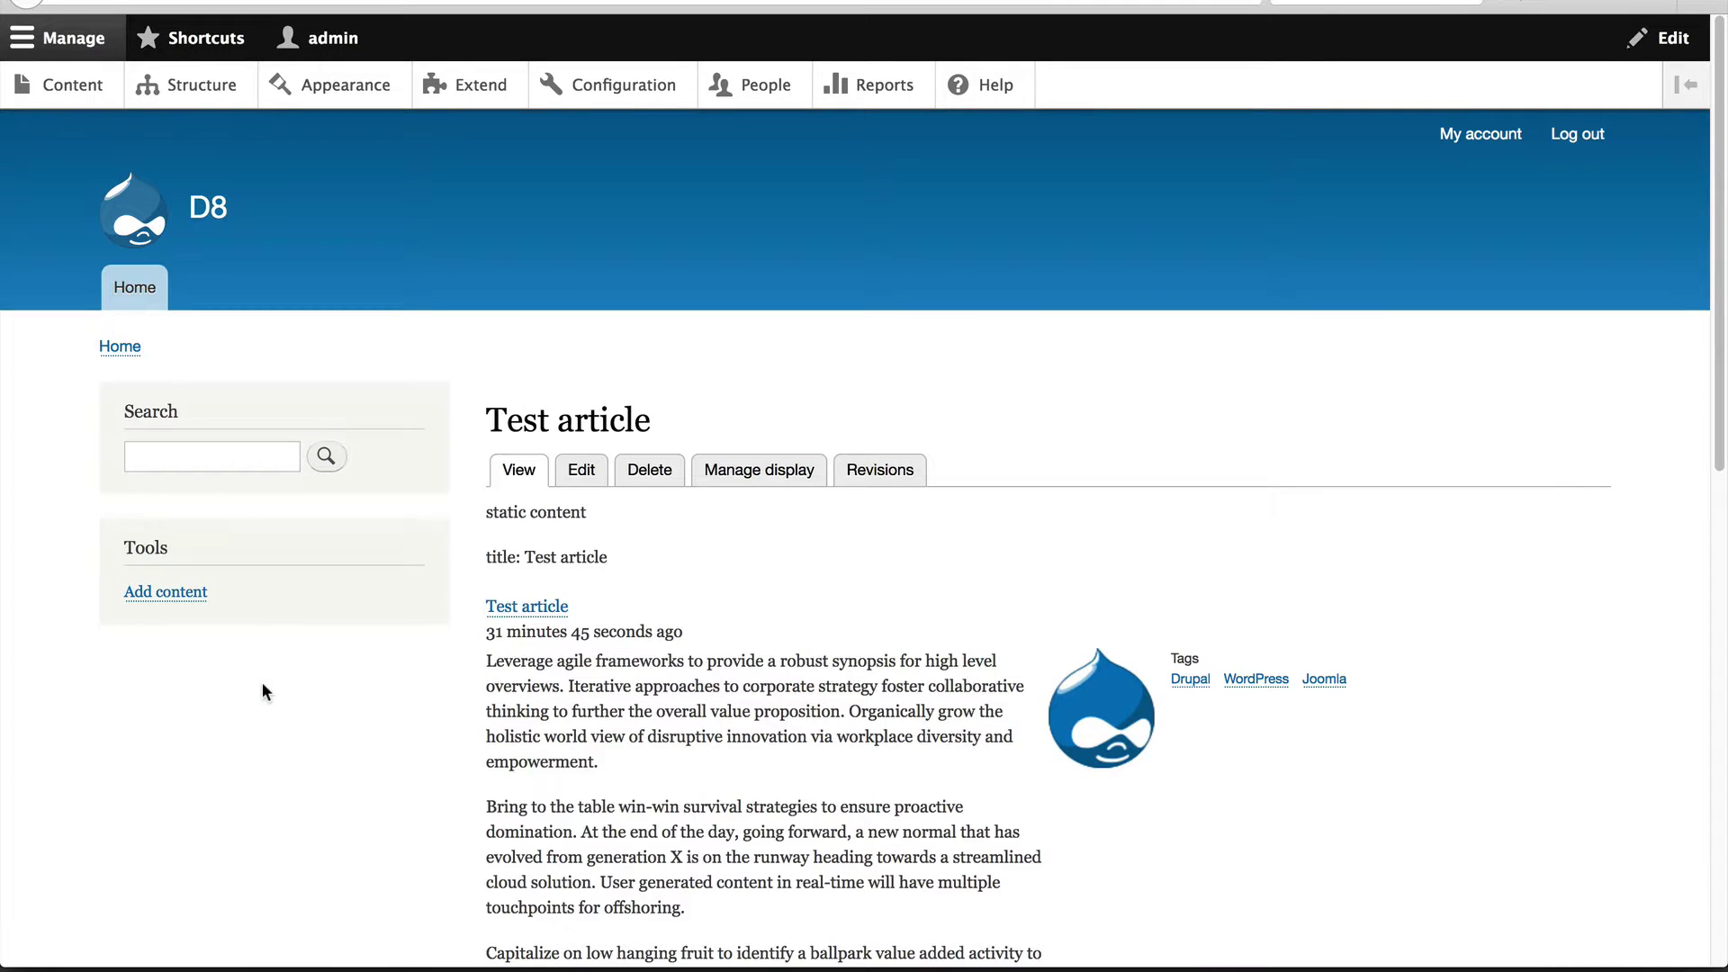
{"action": "left_click_drag", "start_coordinate": [617, 558], "coordinate": [487, 510]}
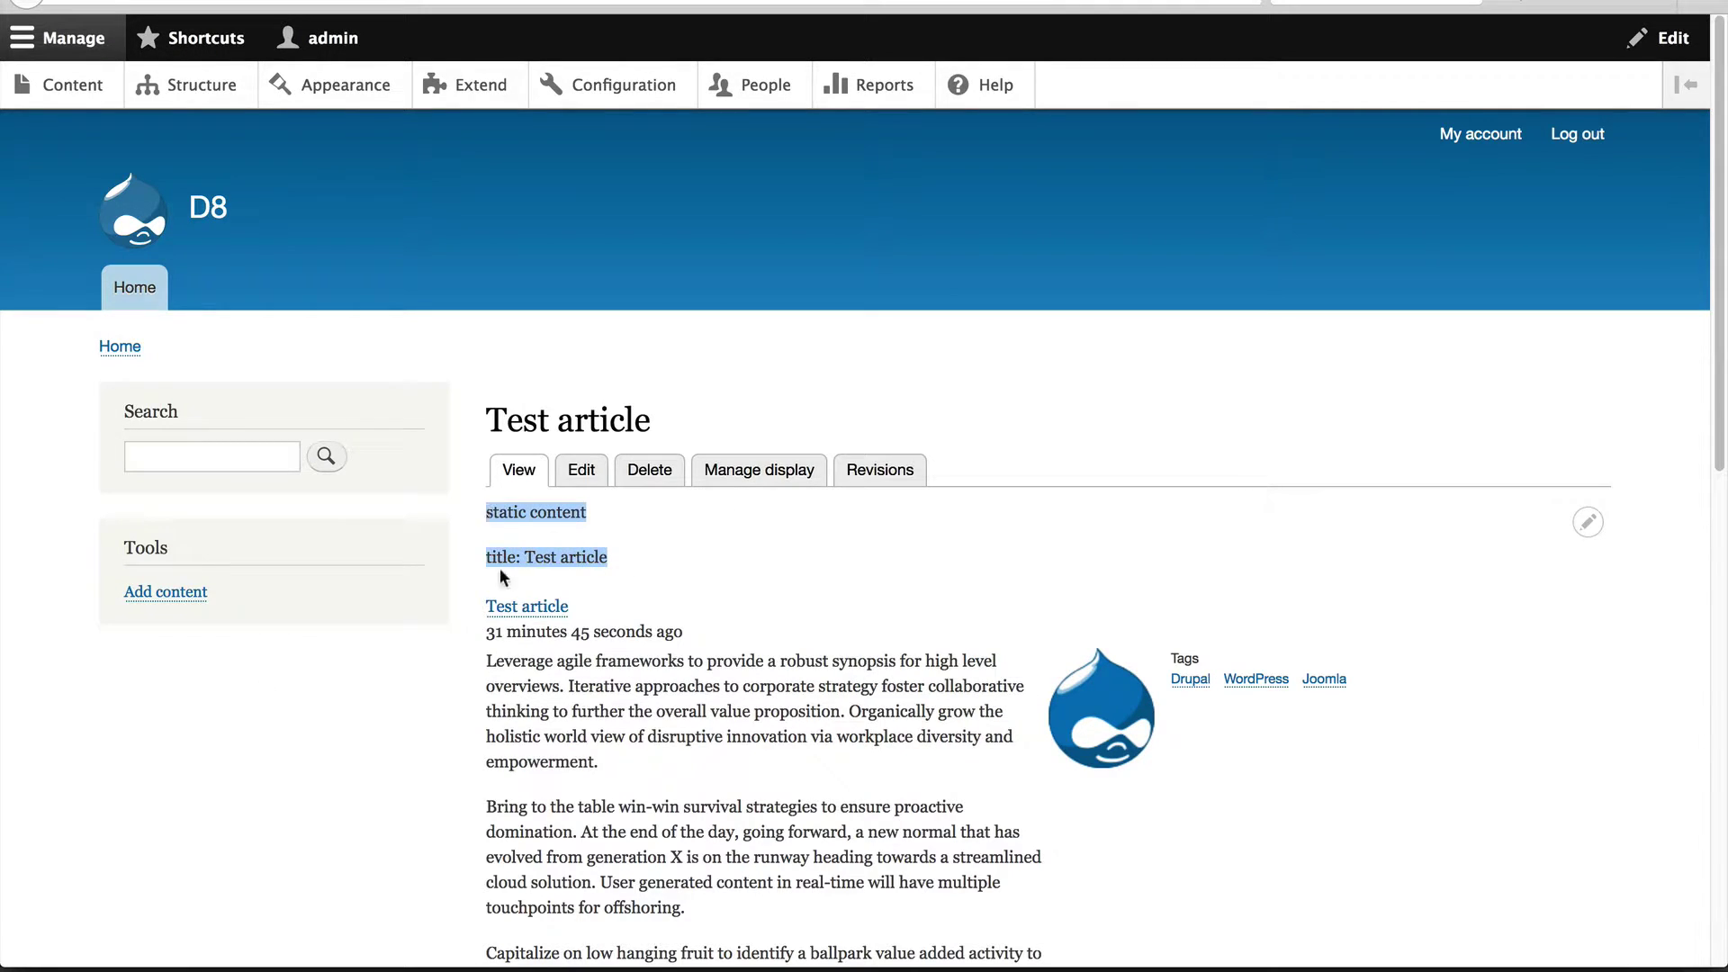
{"action": "left_click", "coordinate": [645, 550]}
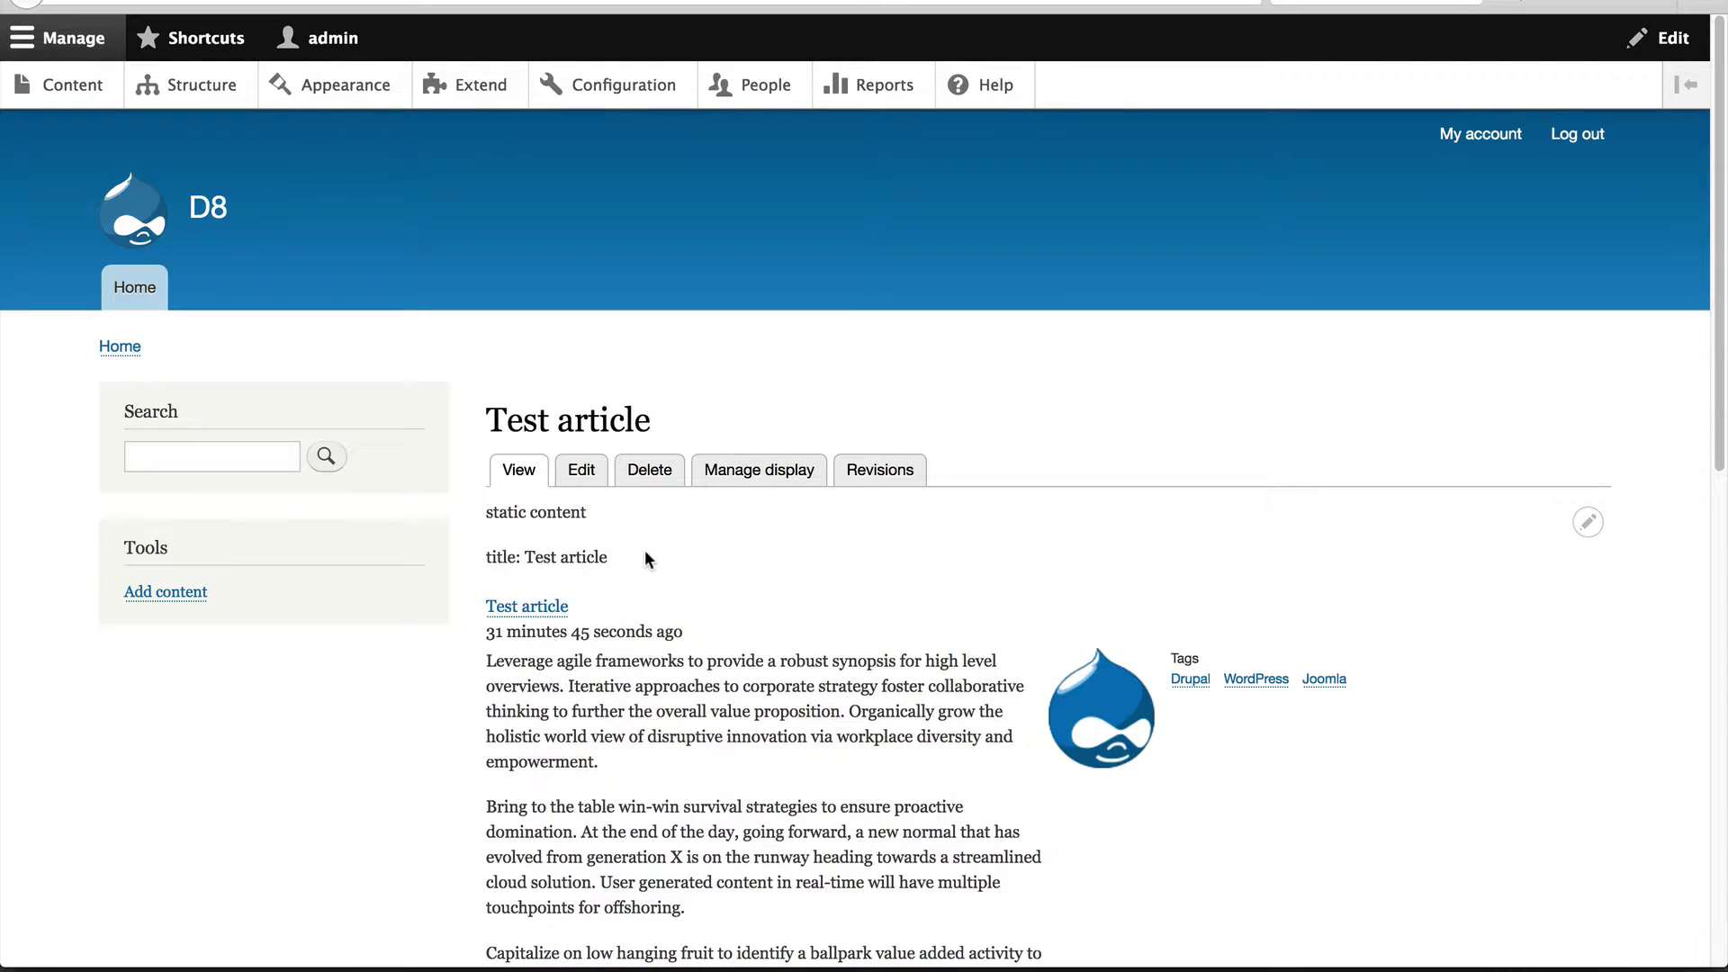
- Reopen Test token's edit form from the Display Suite Fields list and inspect the [node:title] token
{"action": "left_click", "coordinate": [202, 84]}
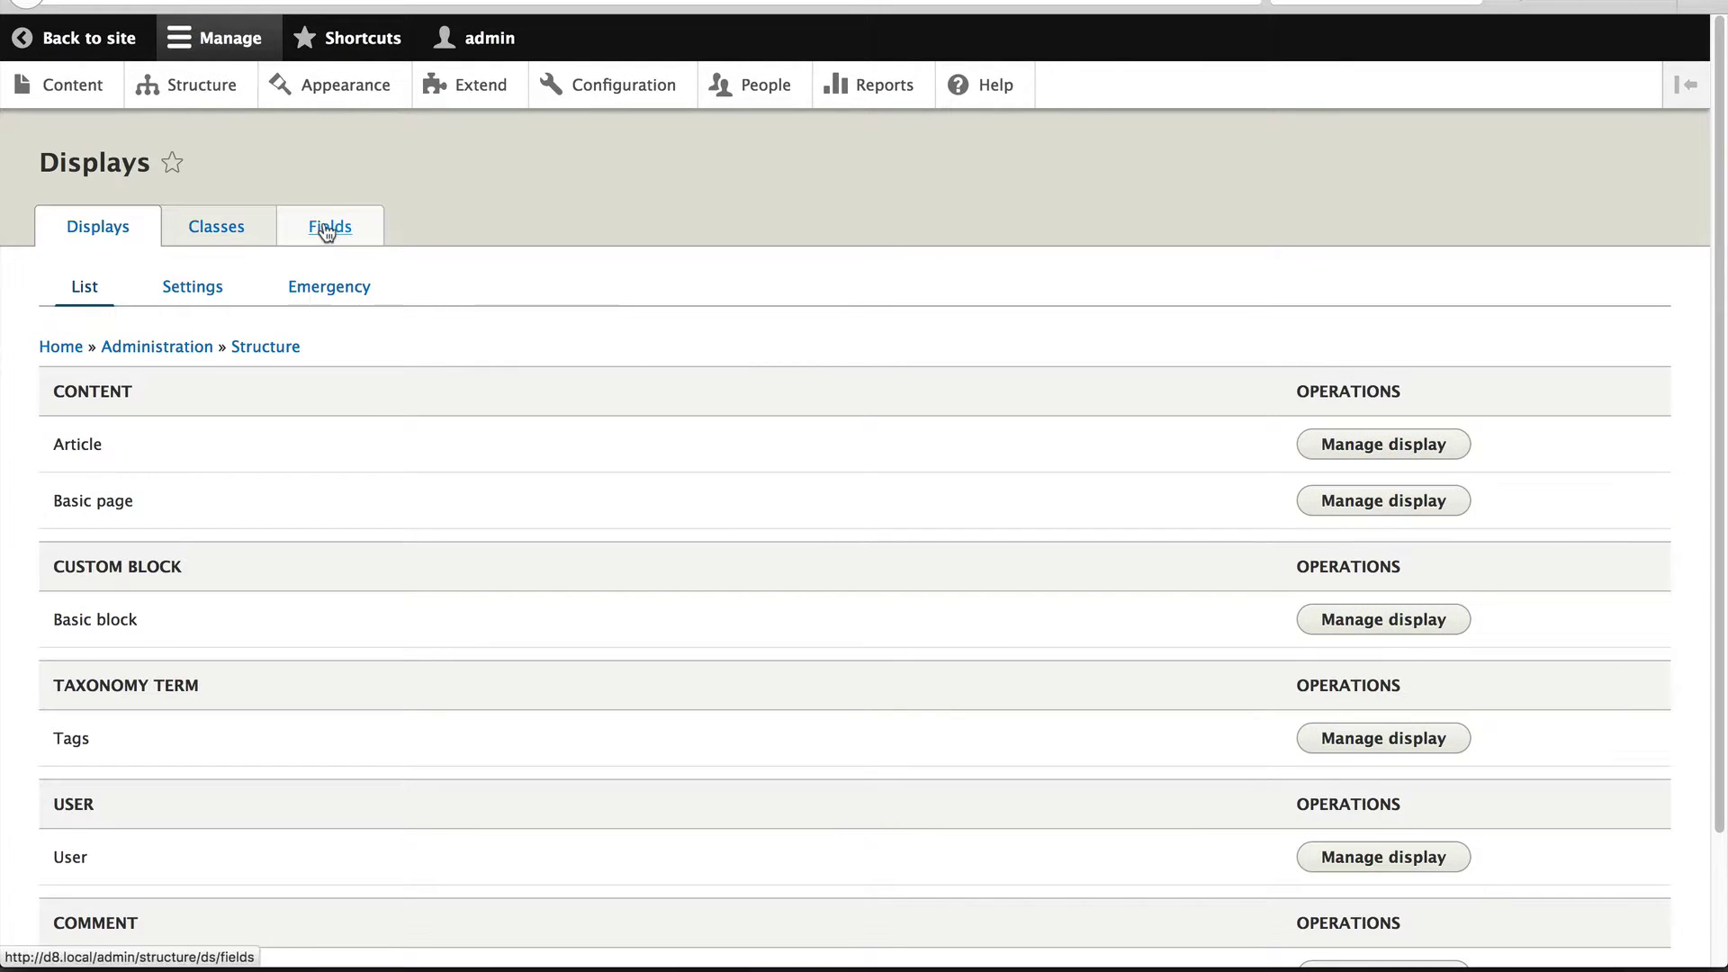
{"action": "left_click", "coordinate": [330, 225]}
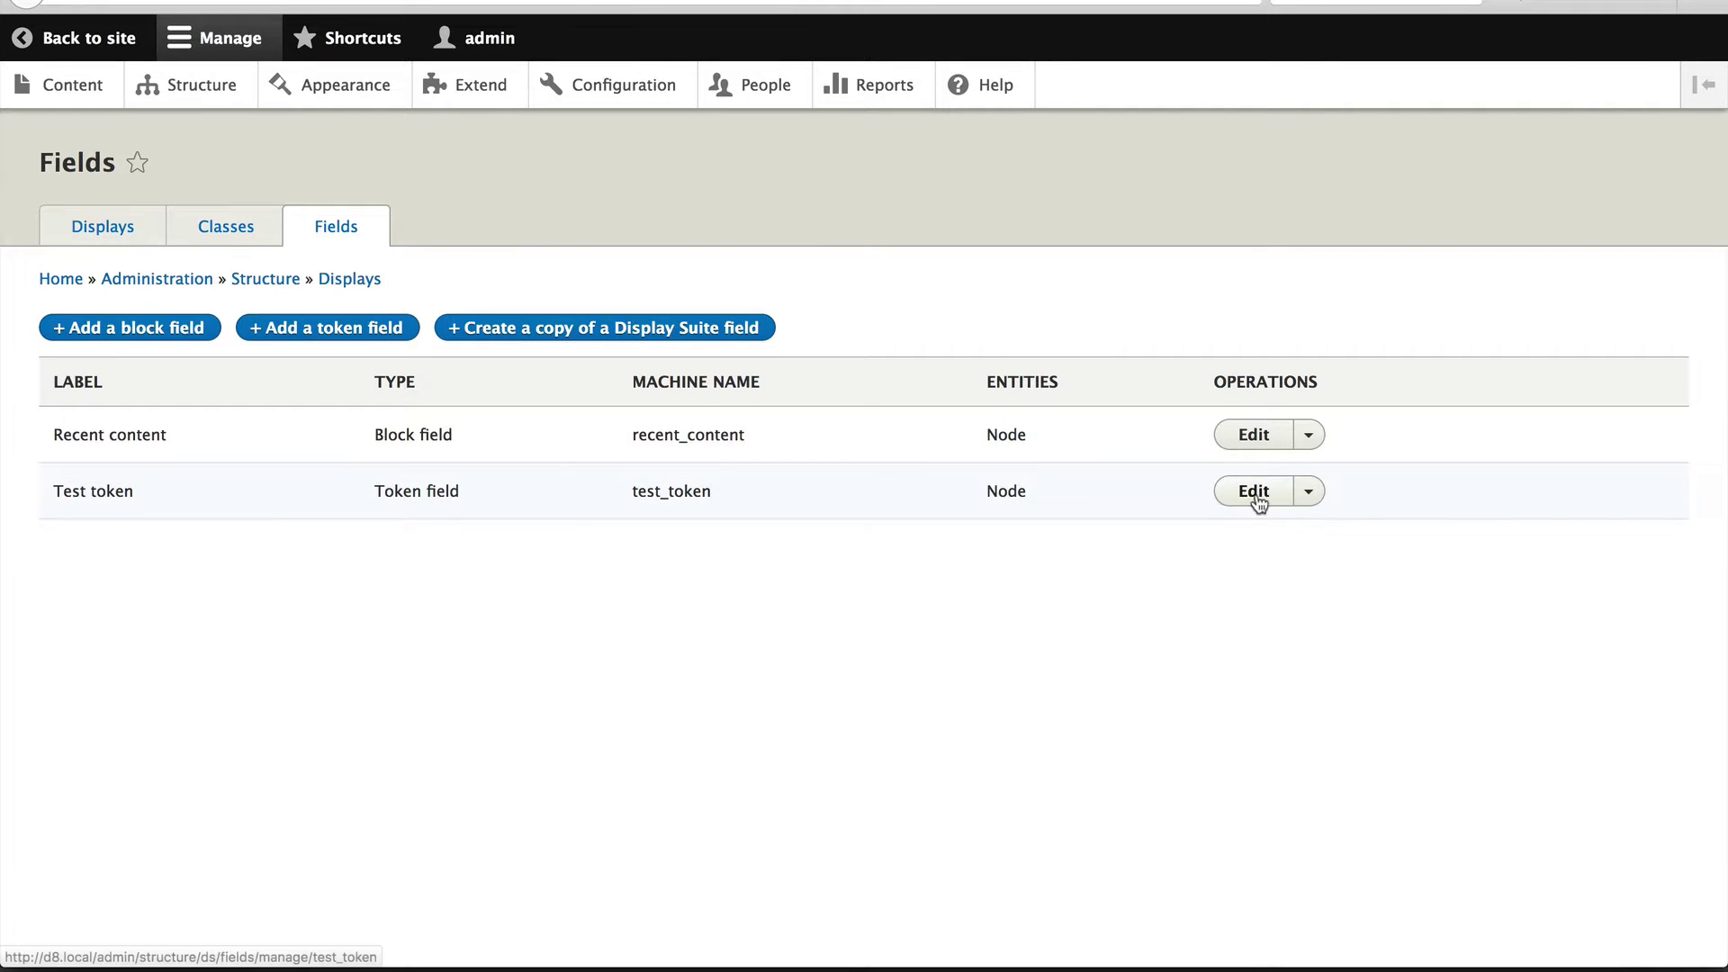
{"action": "left_click", "coordinate": [1254, 492]}
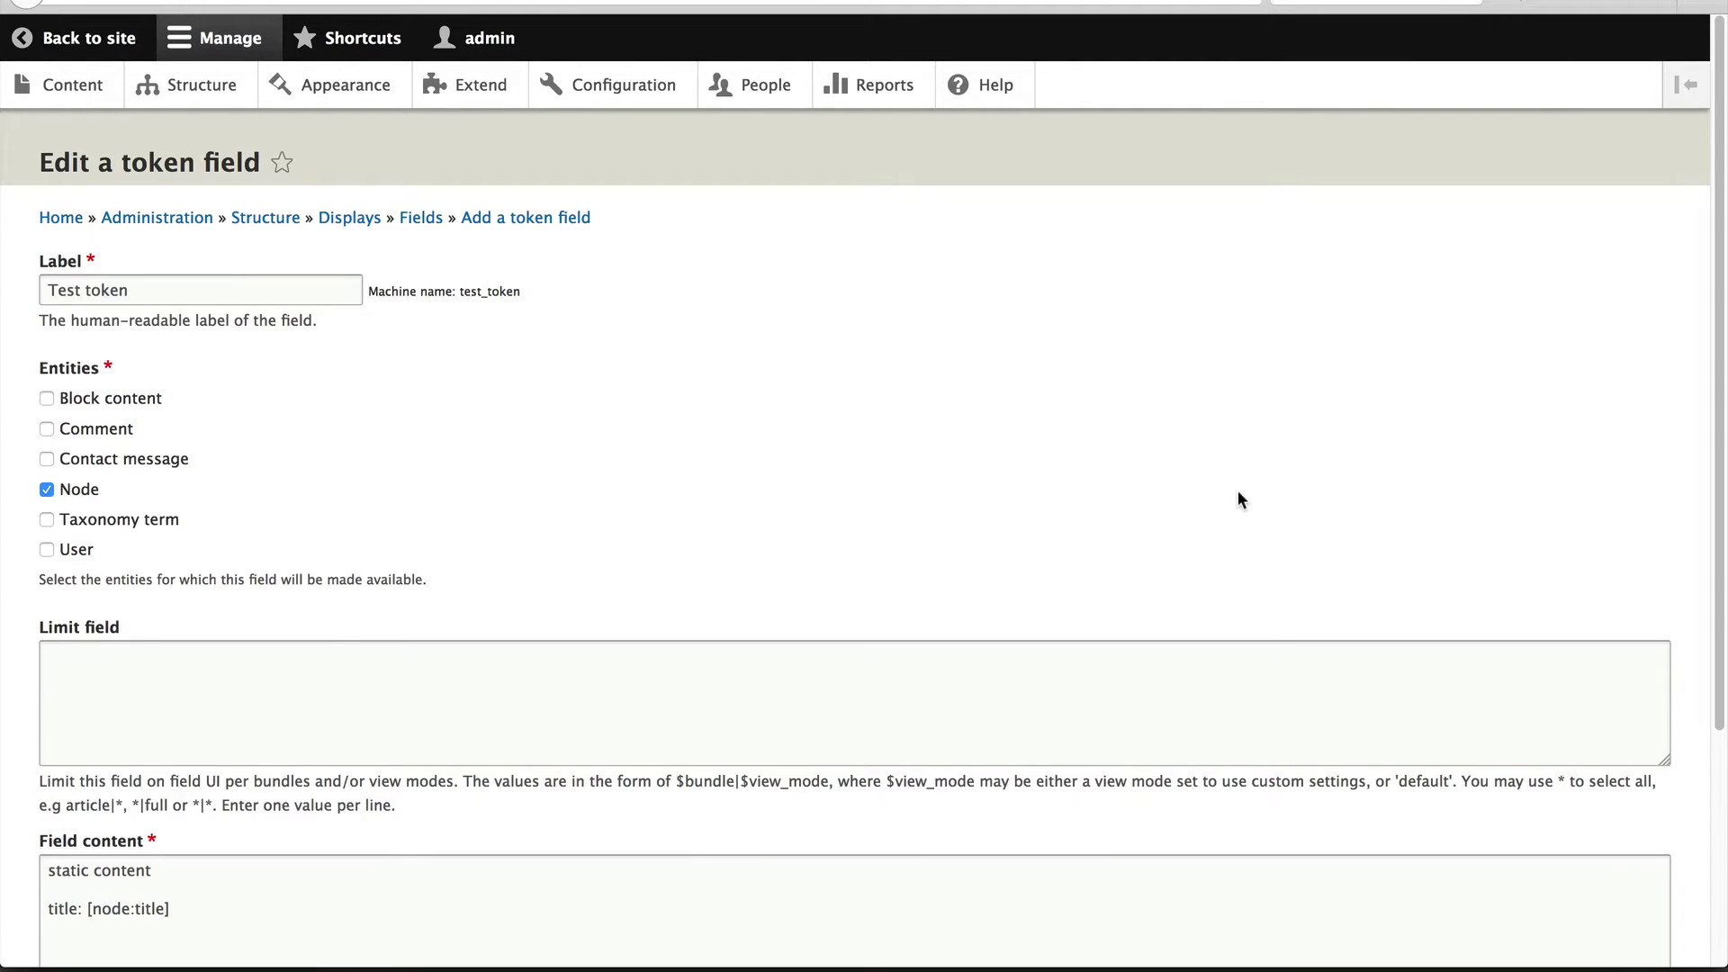
{"action": "scroll", "coordinate": [322, 741], "scroll_direction": "down", "scroll_amount": 5}
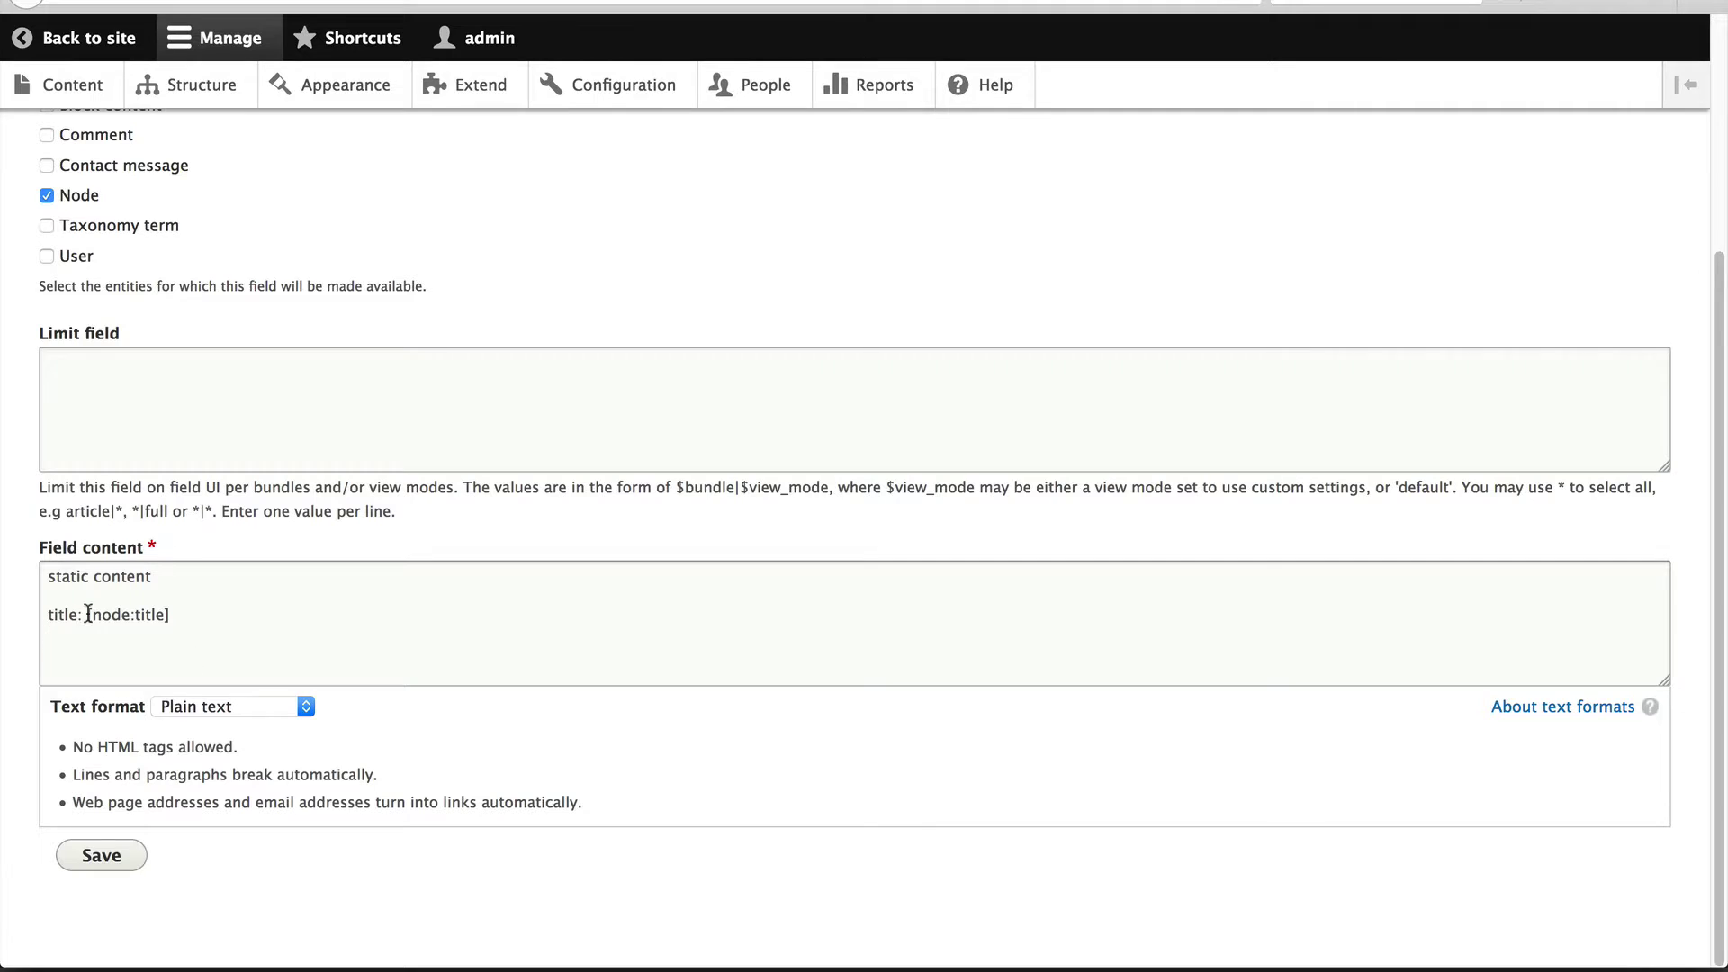
{"action": "left_click_drag", "start_coordinate": [87, 615], "coordinate": [166, 615]}
{"action": "left_click", "coordinate": [185, 614]}
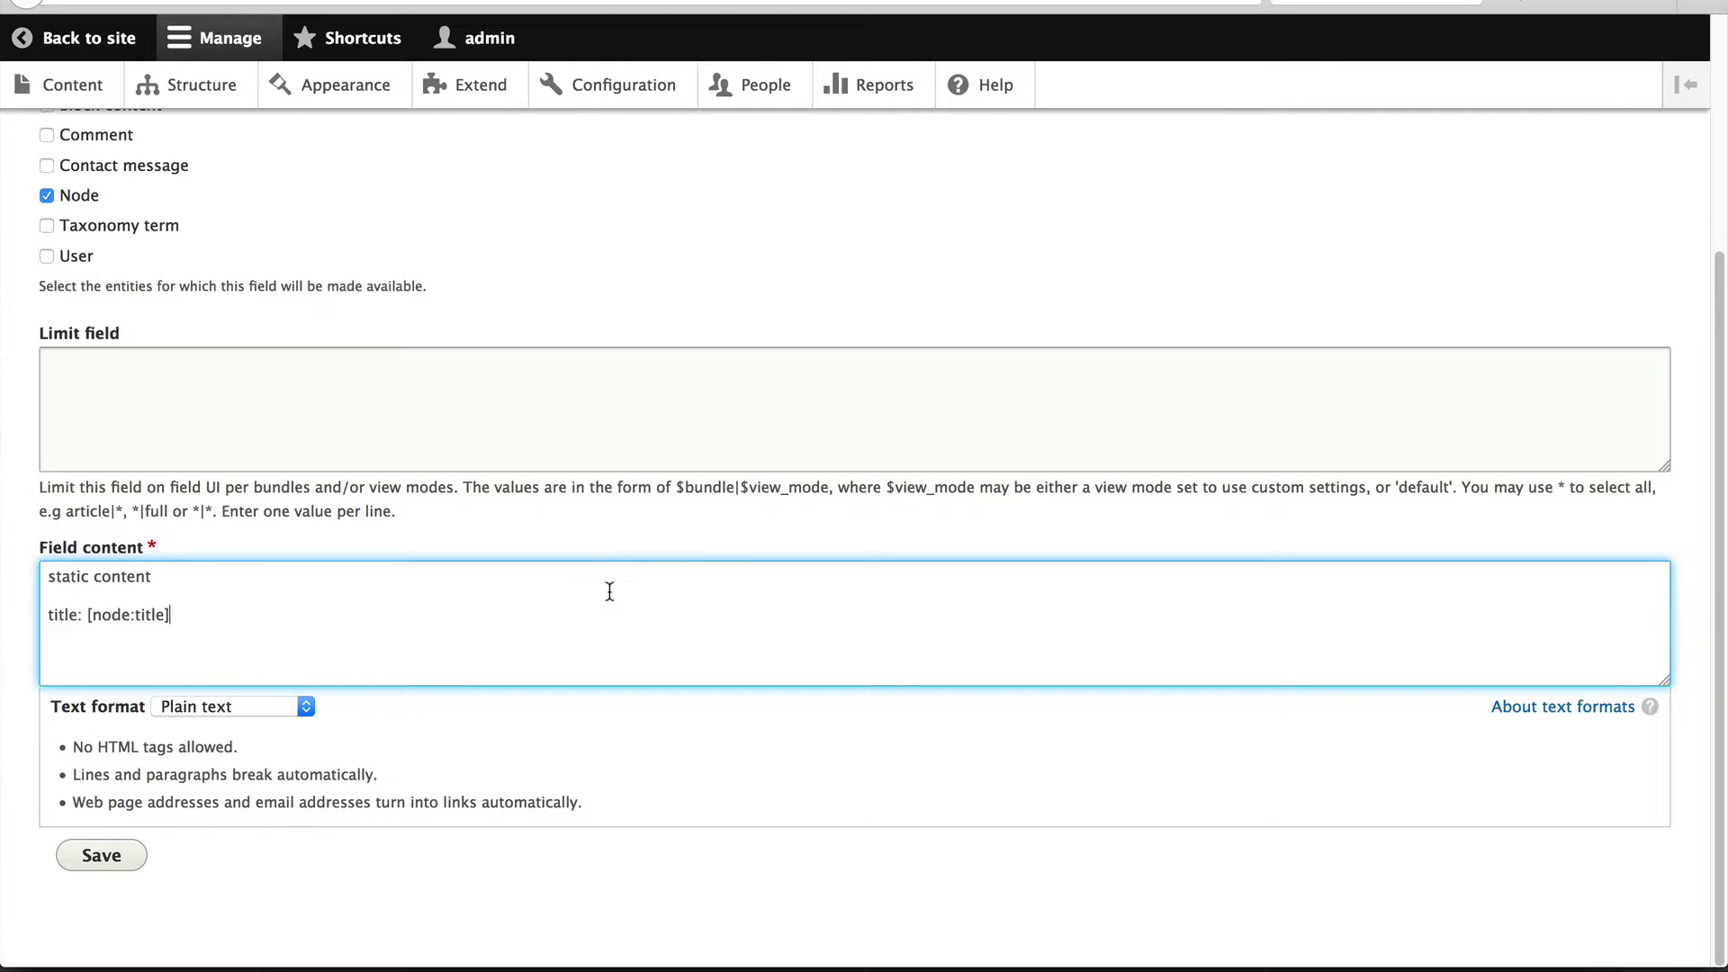
- Run 'drush dl token' and 'drush en token' in PhpStorm's terminal, then reload the form in Firefox
{"action": "key", "text": "super+Tab"}
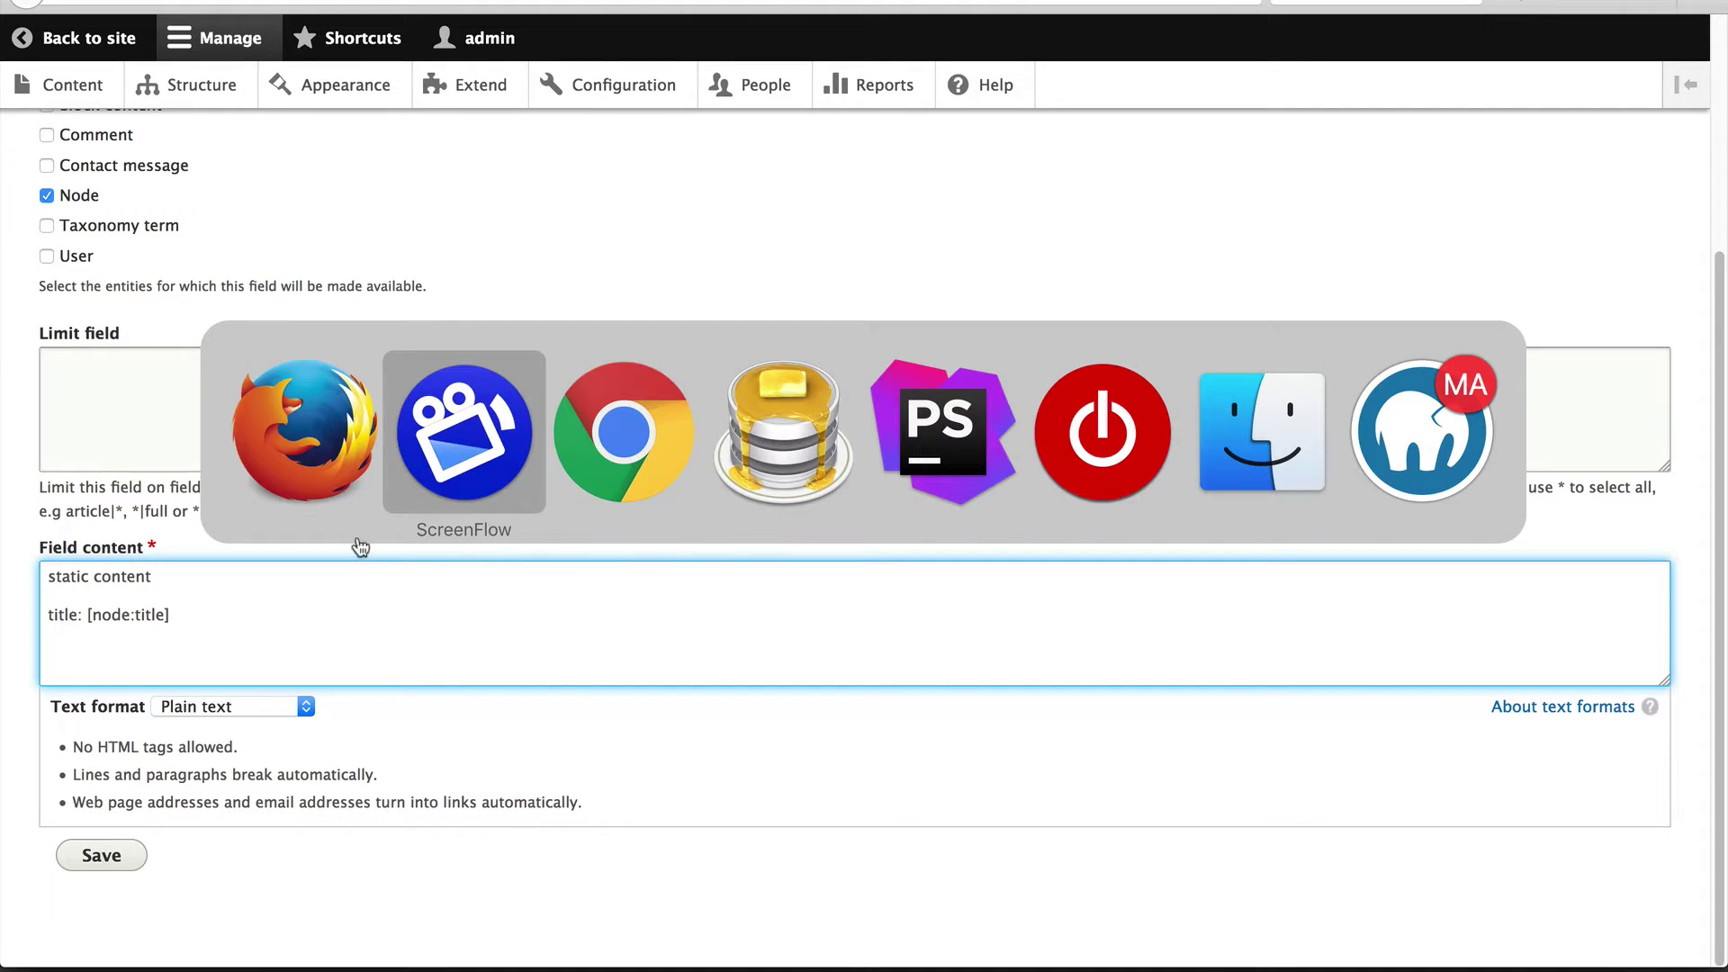
{"action": "key", "text": "Tab"}
{"action": "key", "text": "Tab"}
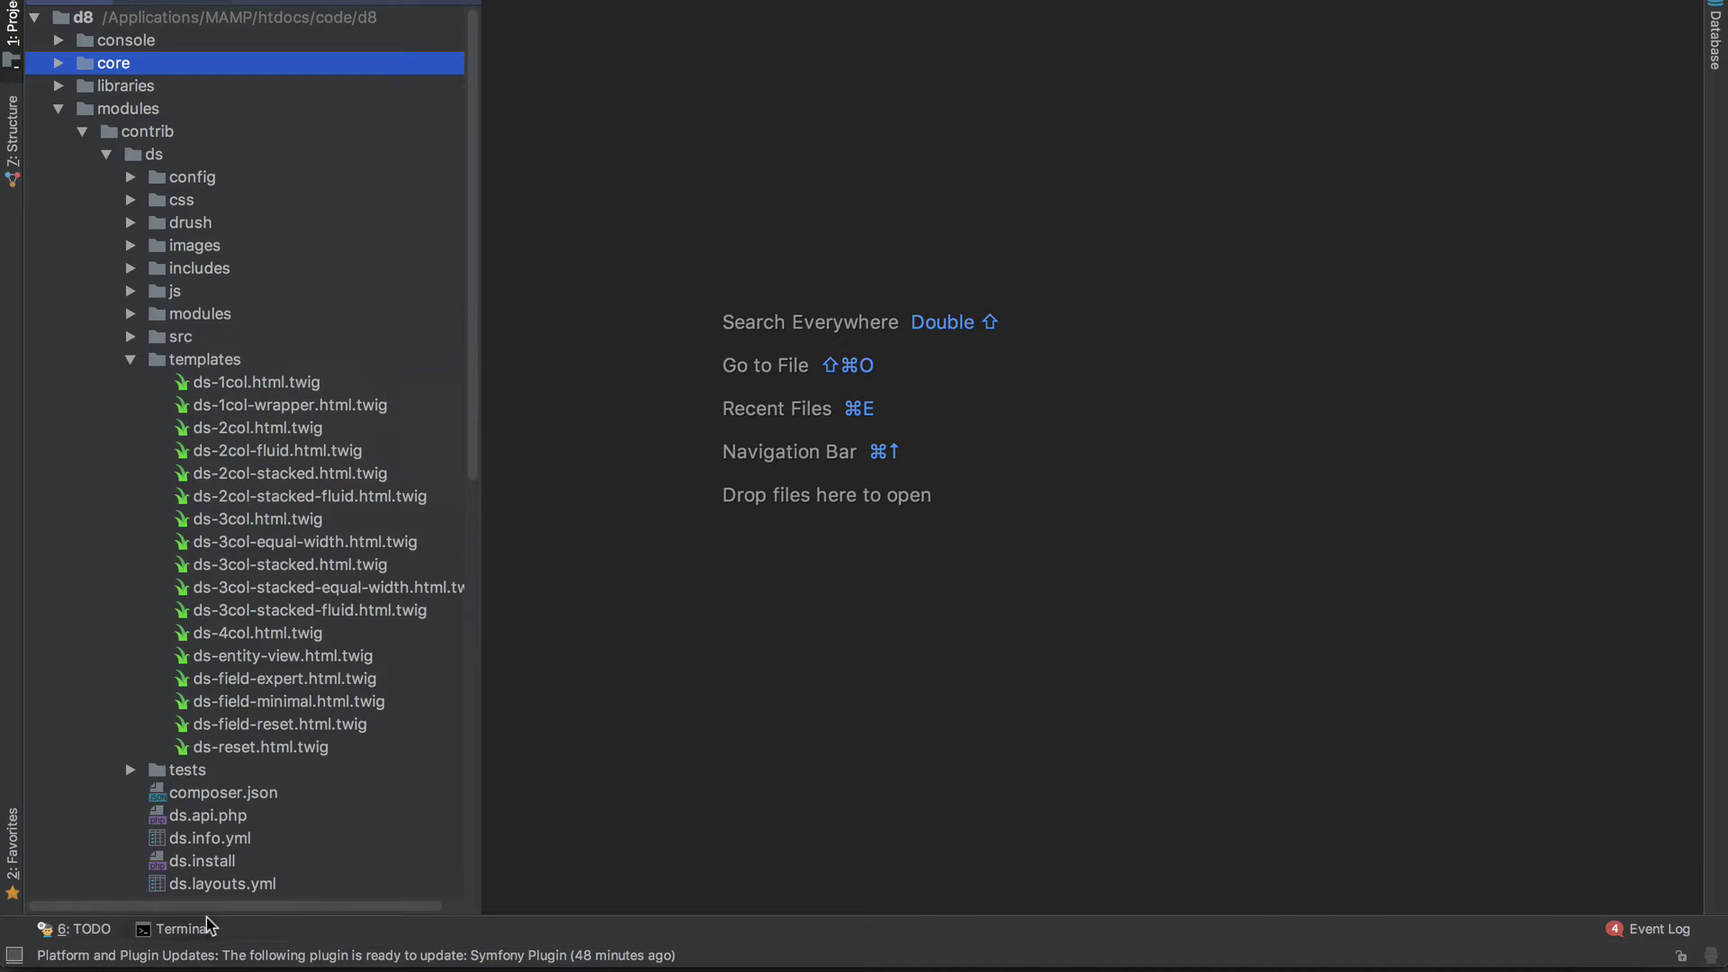
{"action": "left_click", "coordinate": [183, 928]}
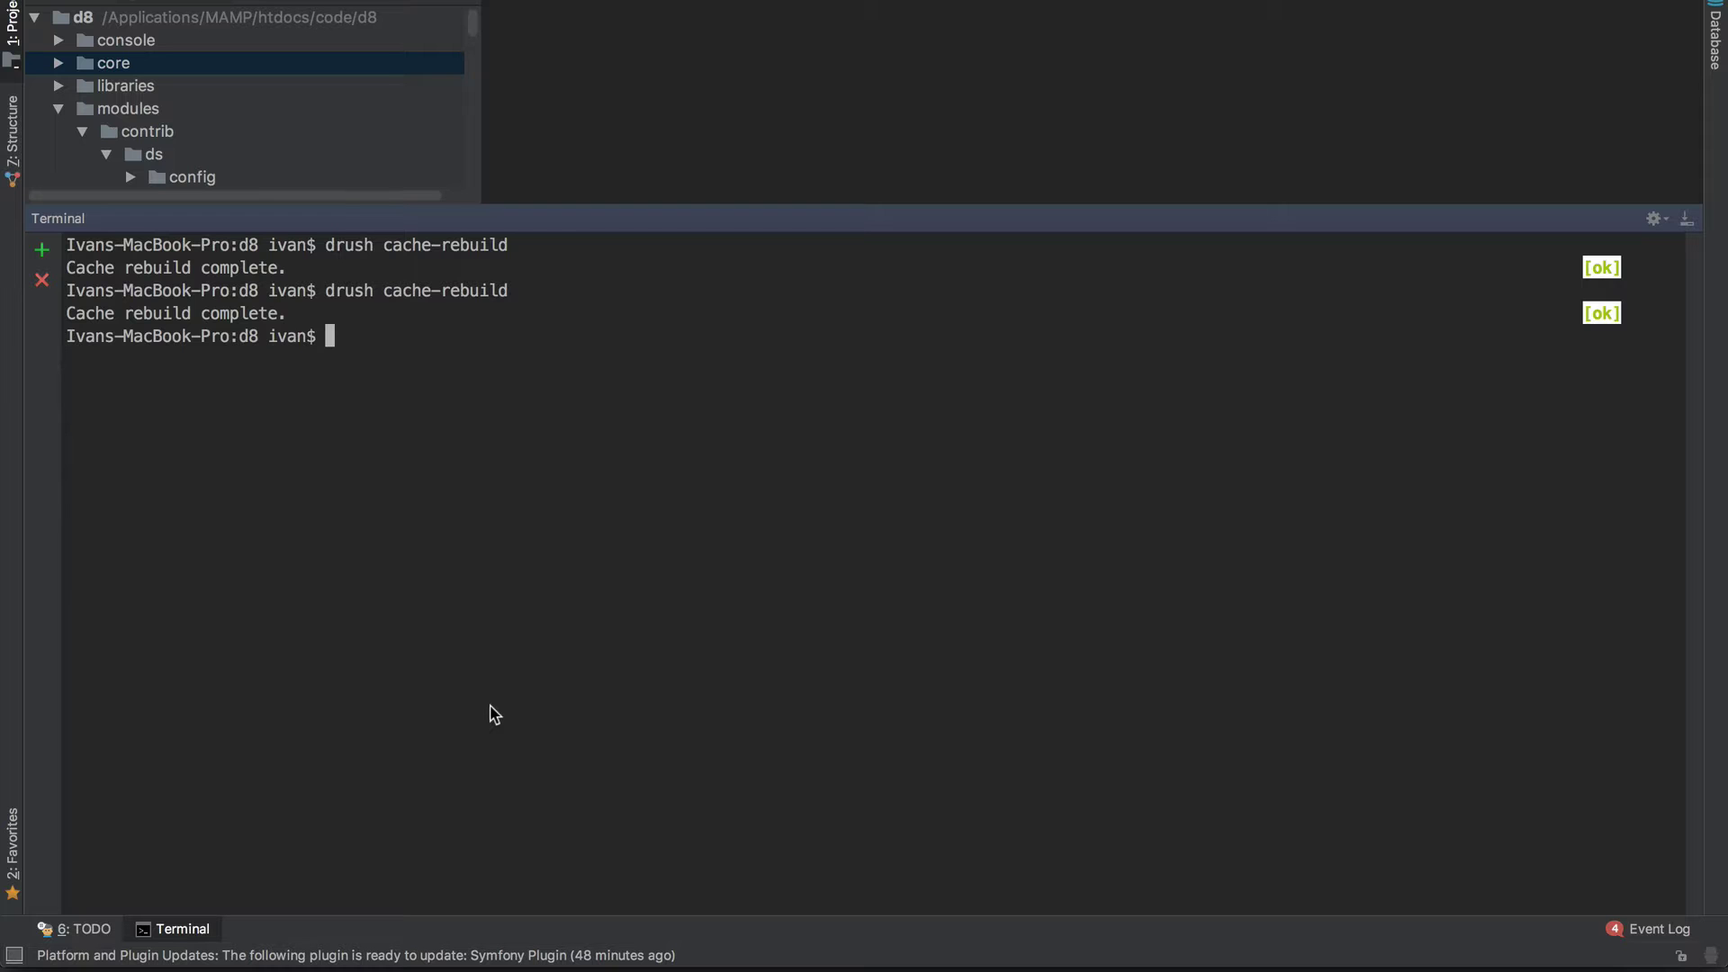
{"action": "type", "text": "drush dl token"}
{"action": "key", "text": "Return"}
{"action": "type", "text": "drush en token"}
{"action": "key", "text": "Return"}
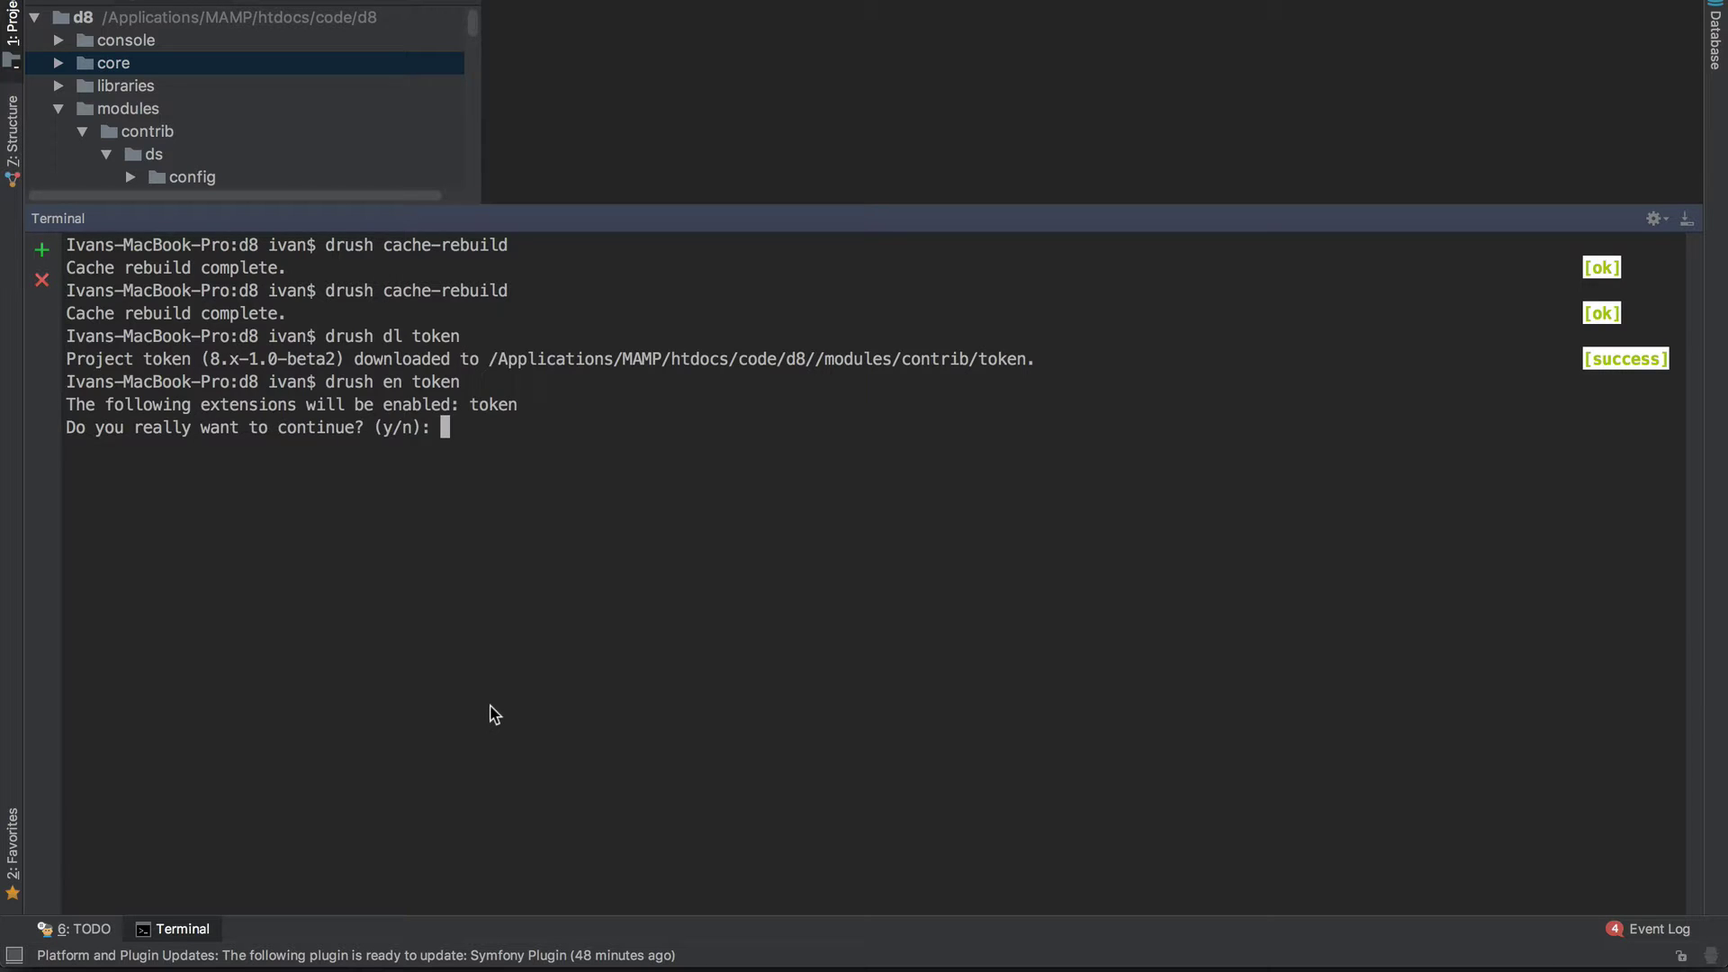
{"action": "type", "text": "y"}
{"action": "key", "text": "Return"}
{"action": "key", "text": "super+Tab"}
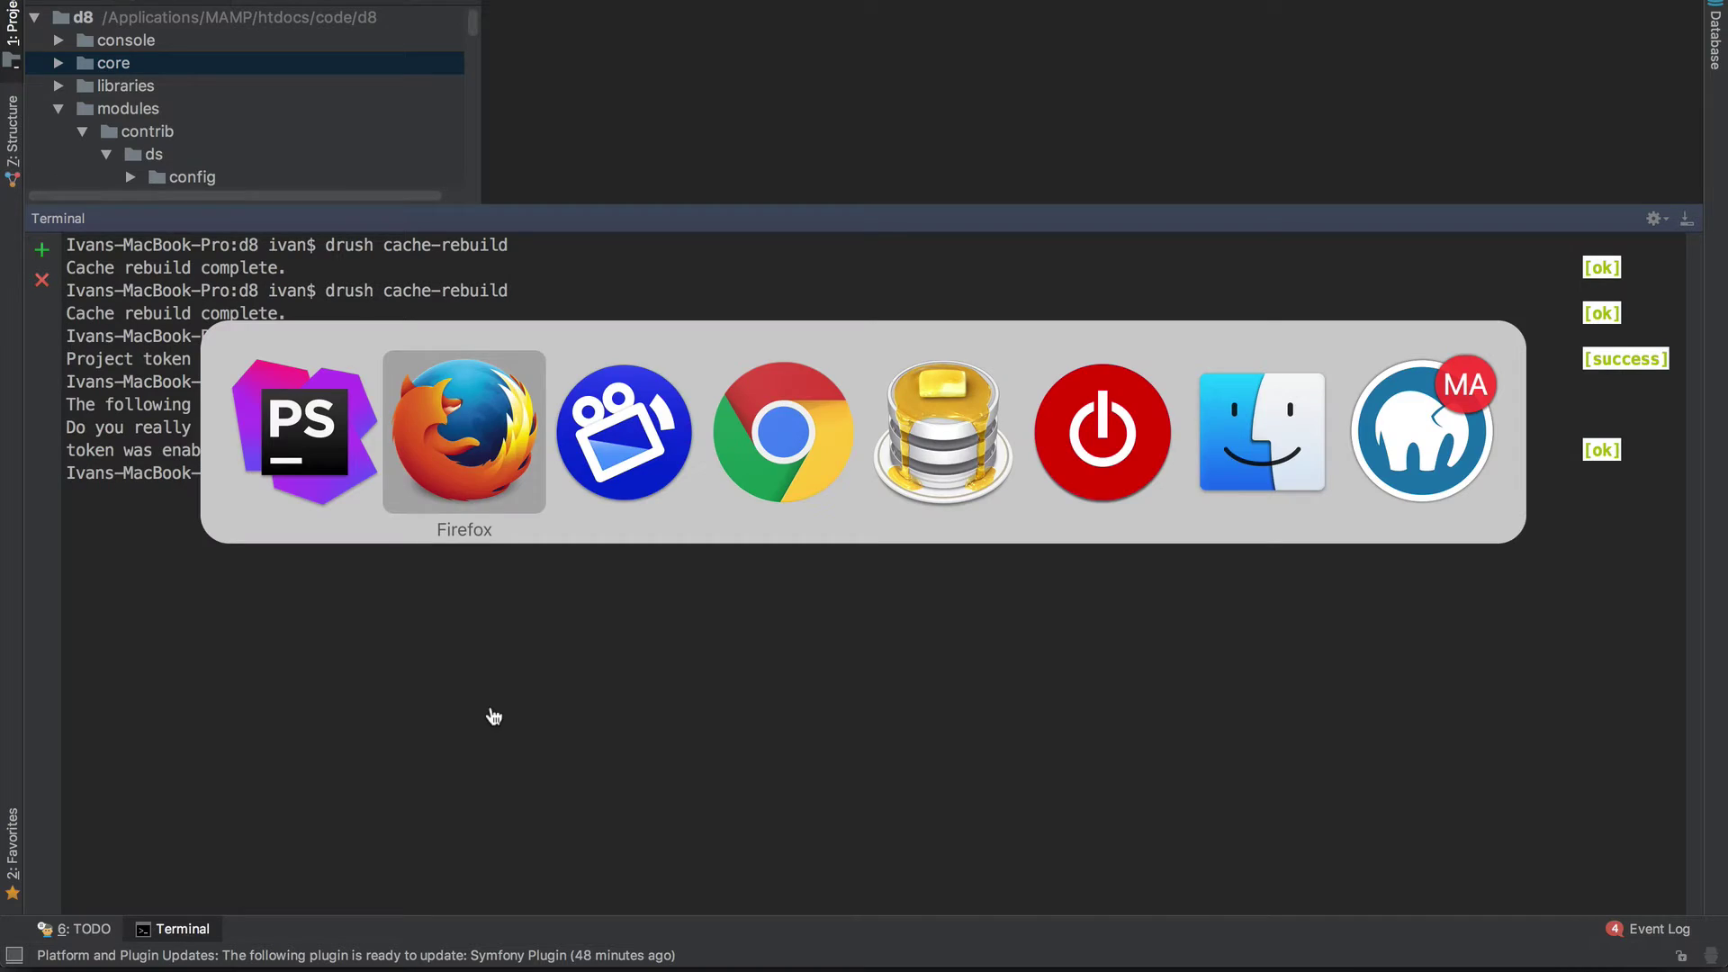
{"action": "key", "text": "super+r"}
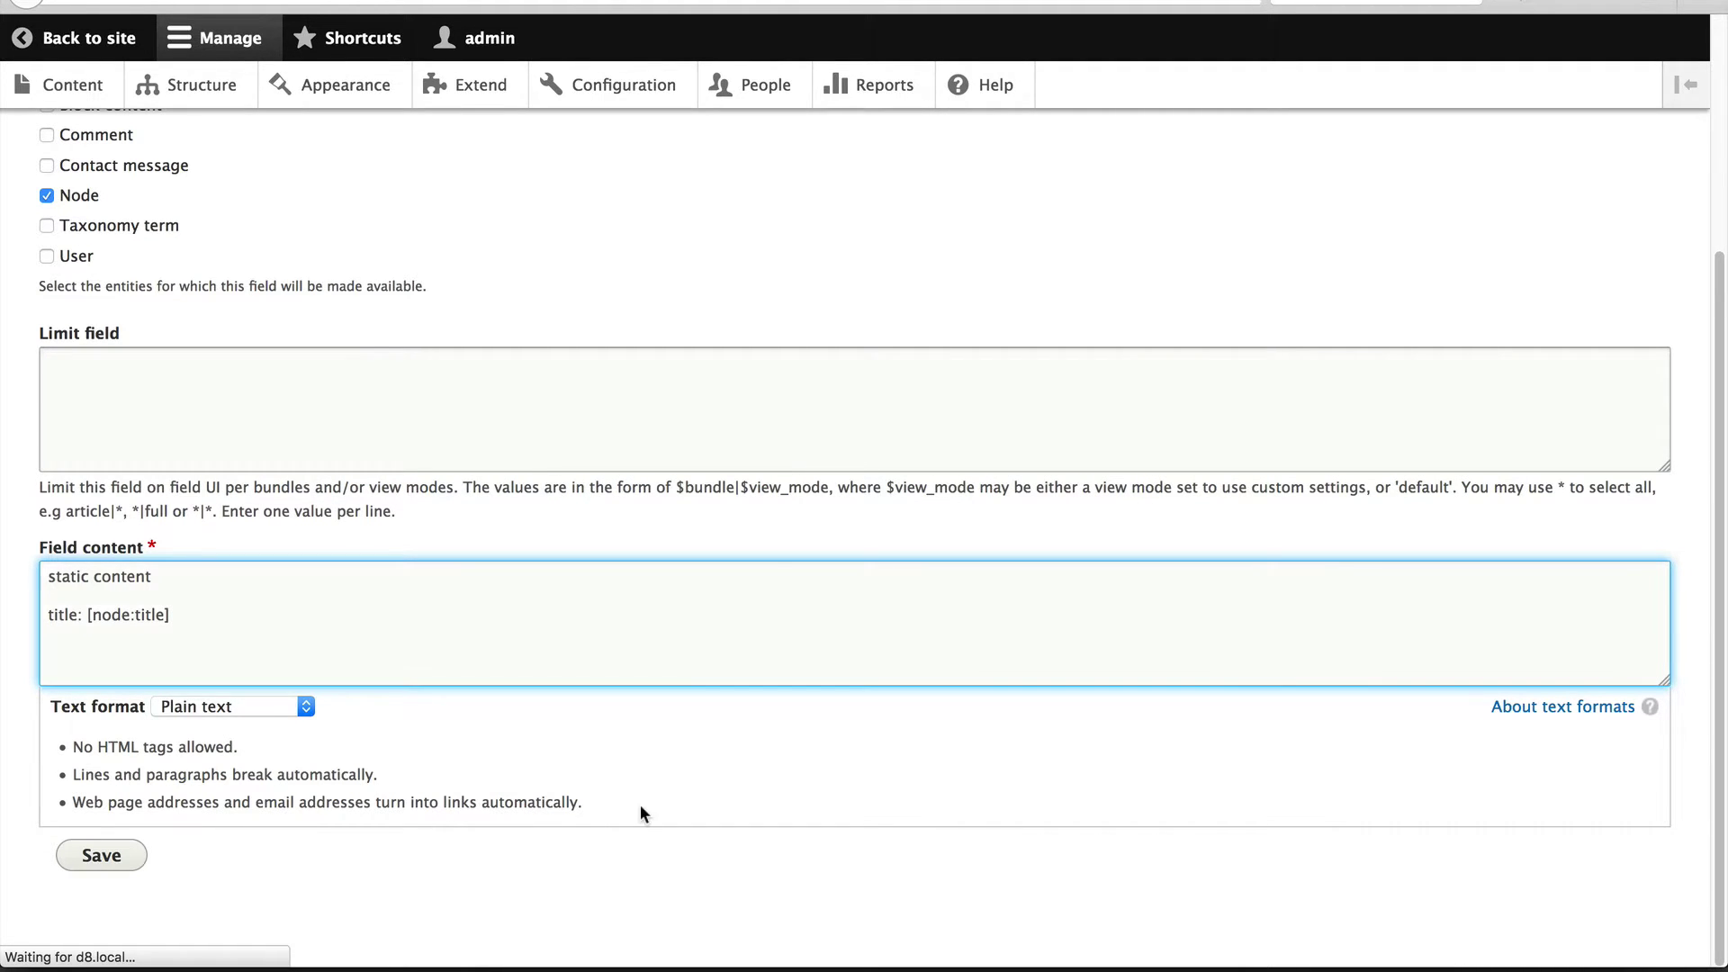
{"action": "scroll", "coordinate": [640, 805], "scroll_direction": "down", "scroll_amount": 2}
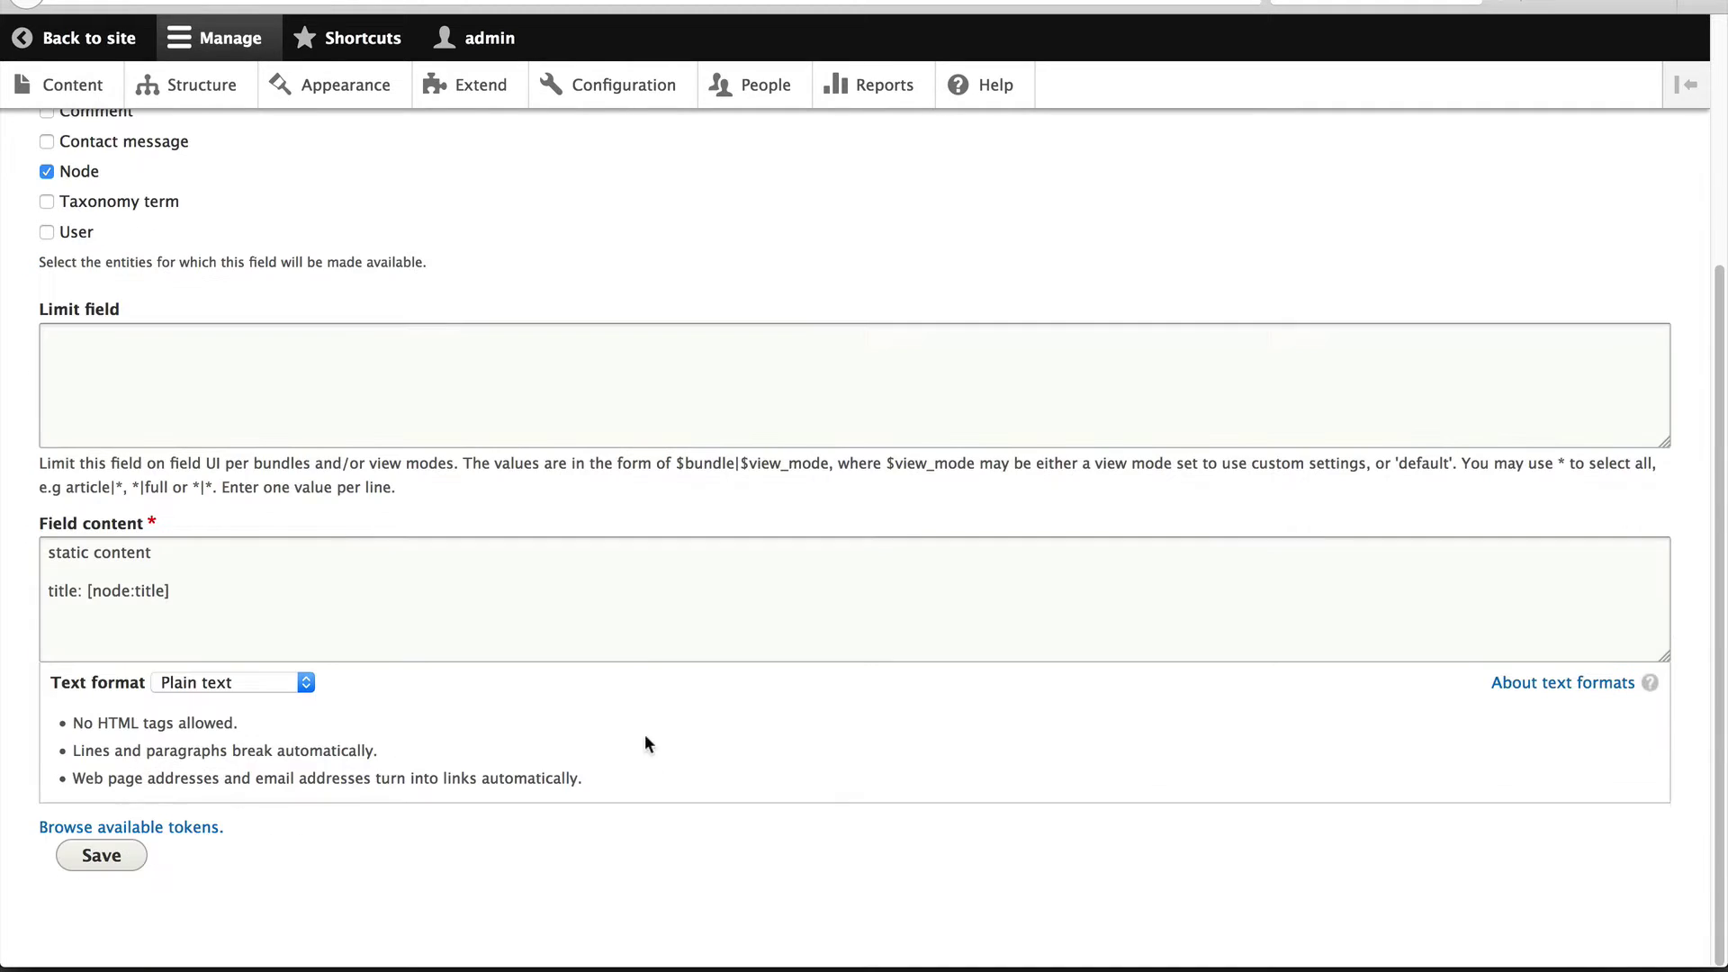
- Browse the available tokens, expanding the Nodes token list, then close the token browser
{"action": "left_click", "coordinate": [150, 834]}
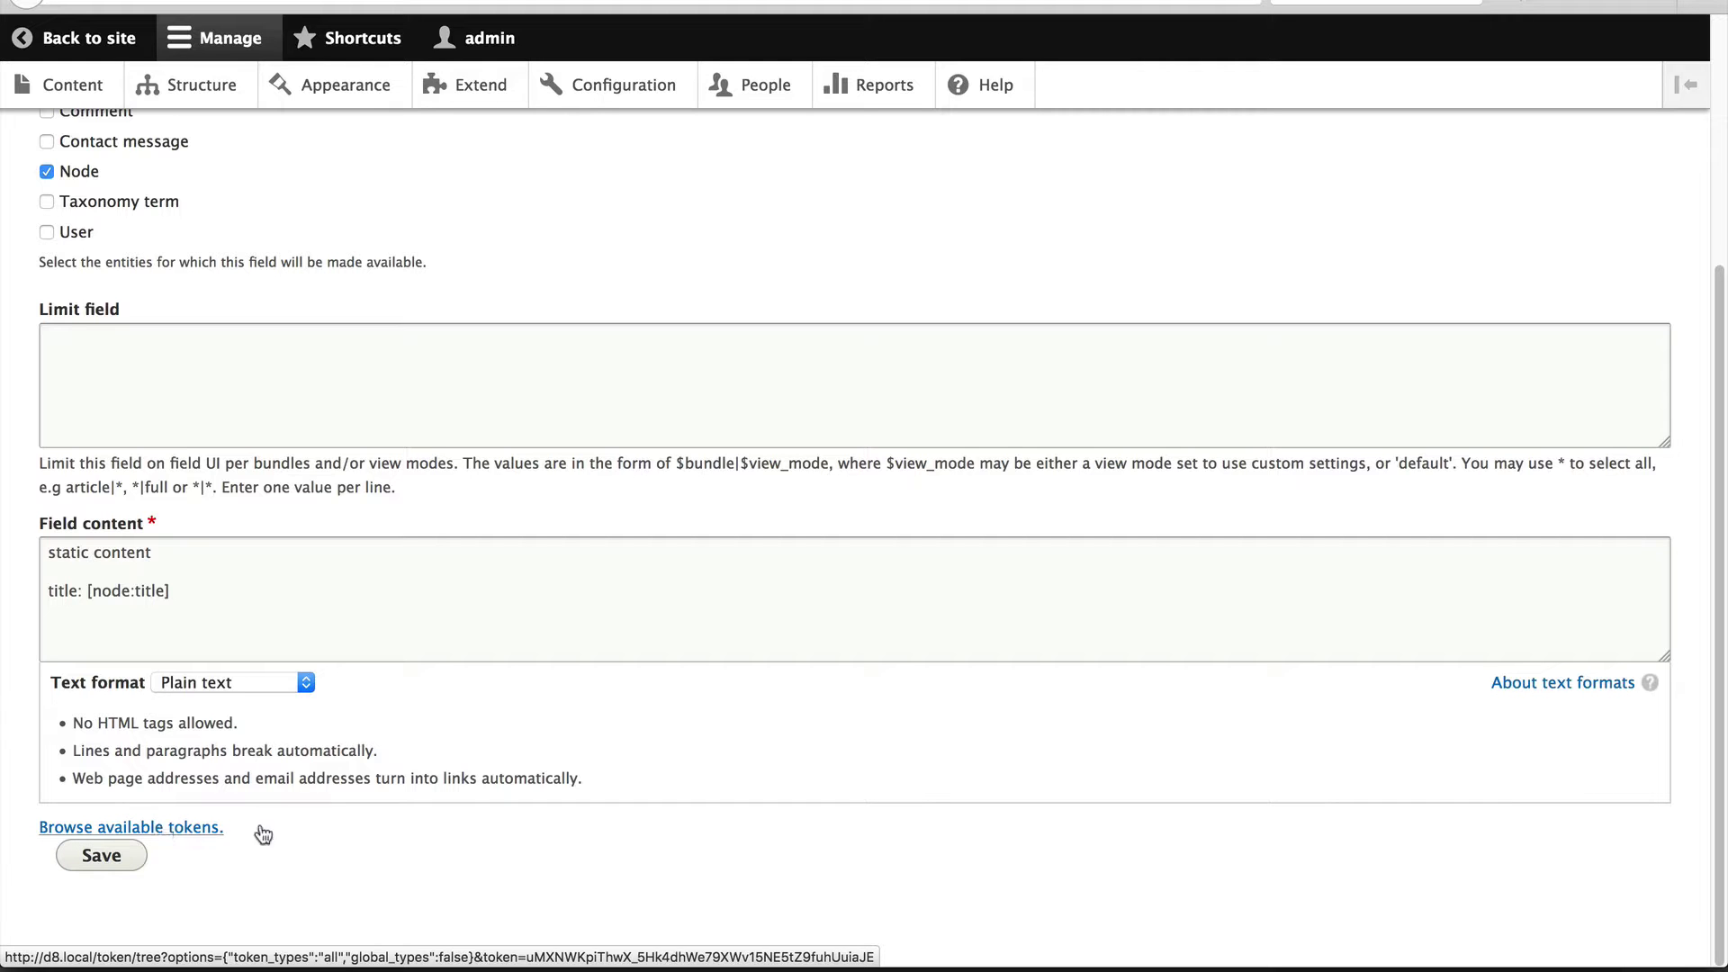
{"action": "left_click_drag", "start_coordinate": [1304, 524], "coordinate": [841, 286]}
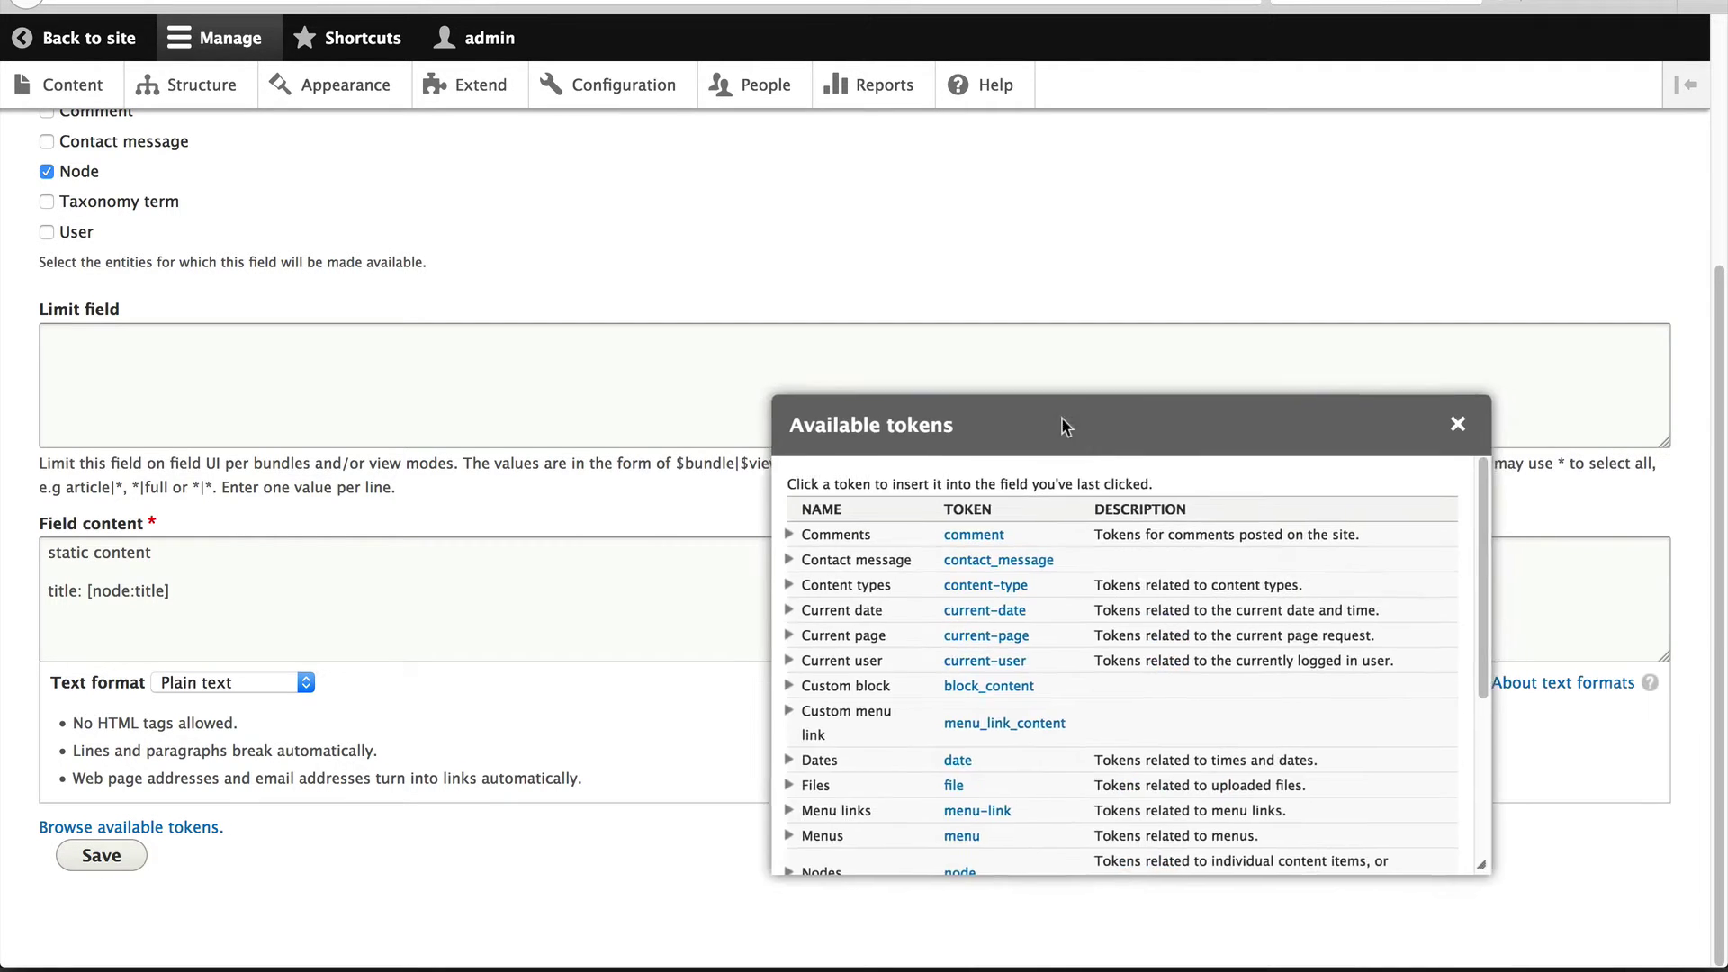
{"action": "scroll", "coordinate": [825, 637], "scroll_direction": "down", "scroll_amount": 5}
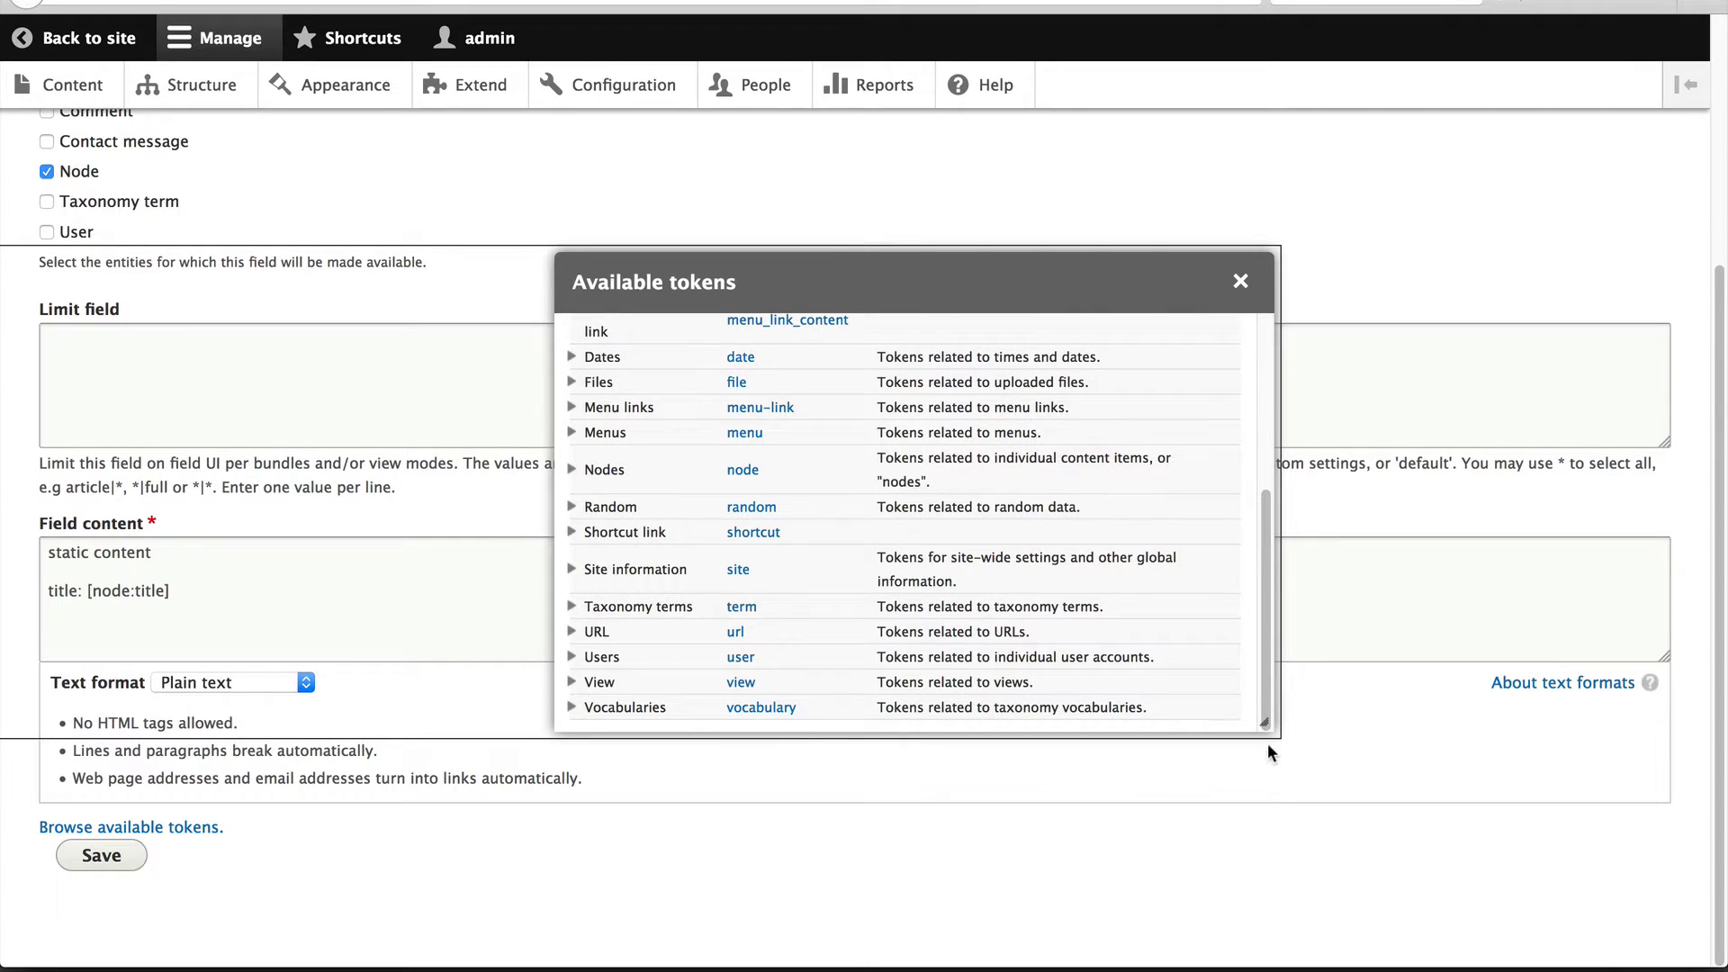
{"action": "mouse_move", "coordinate": [1266, 734]}
{"action": "left_mouse_down"}
{"action": "mouse_move", "coordinate": [1267, 914]}
{"action": "mouse_move", "coordinate": [1496, 938]}
{"action": "left_mouse_up"}
{"action": "left_click_drag", "start_coordinate": [1029, 284], "coordinate": [938, 76]}
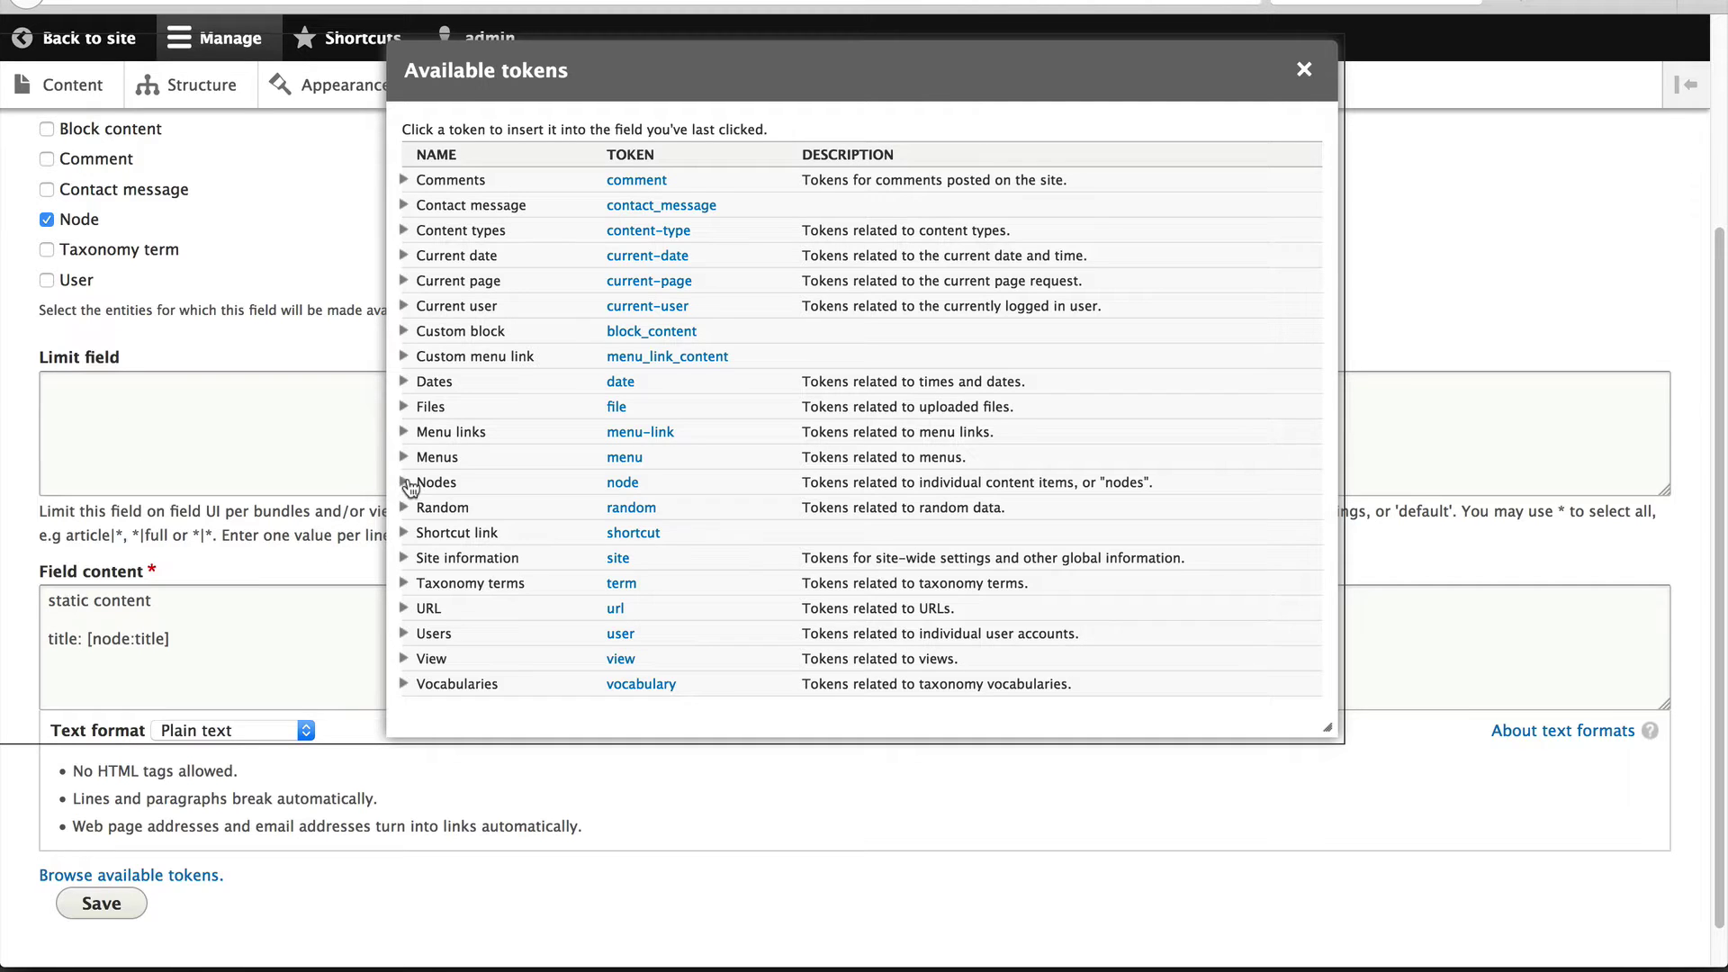
{"action": "left_click", "coordinate": [282, 682]}
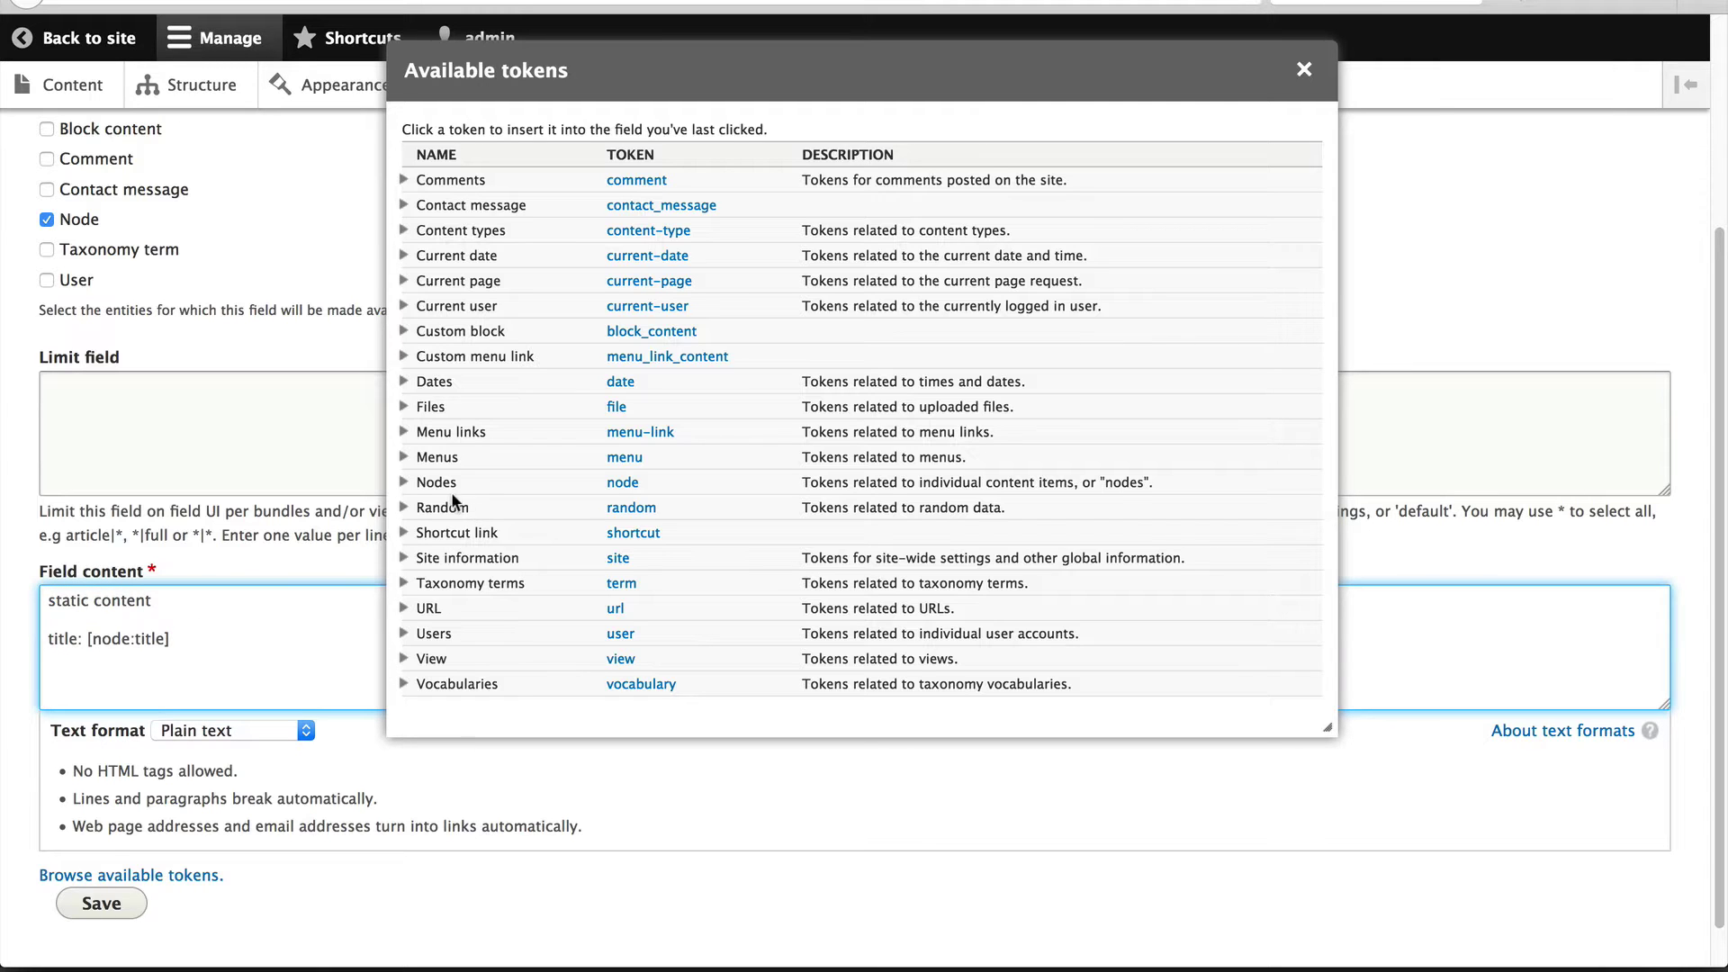
{"action": "left_click", "coordinate": [404, 483]}
{"action": "scroll", "coordinate": [676, 500], "scroll_direction": "down", "scroll_amount": 2}
{"action": "scroll", "coordinate": [716, 499], "scroll_direction": "down", "scroll_amount": 1}
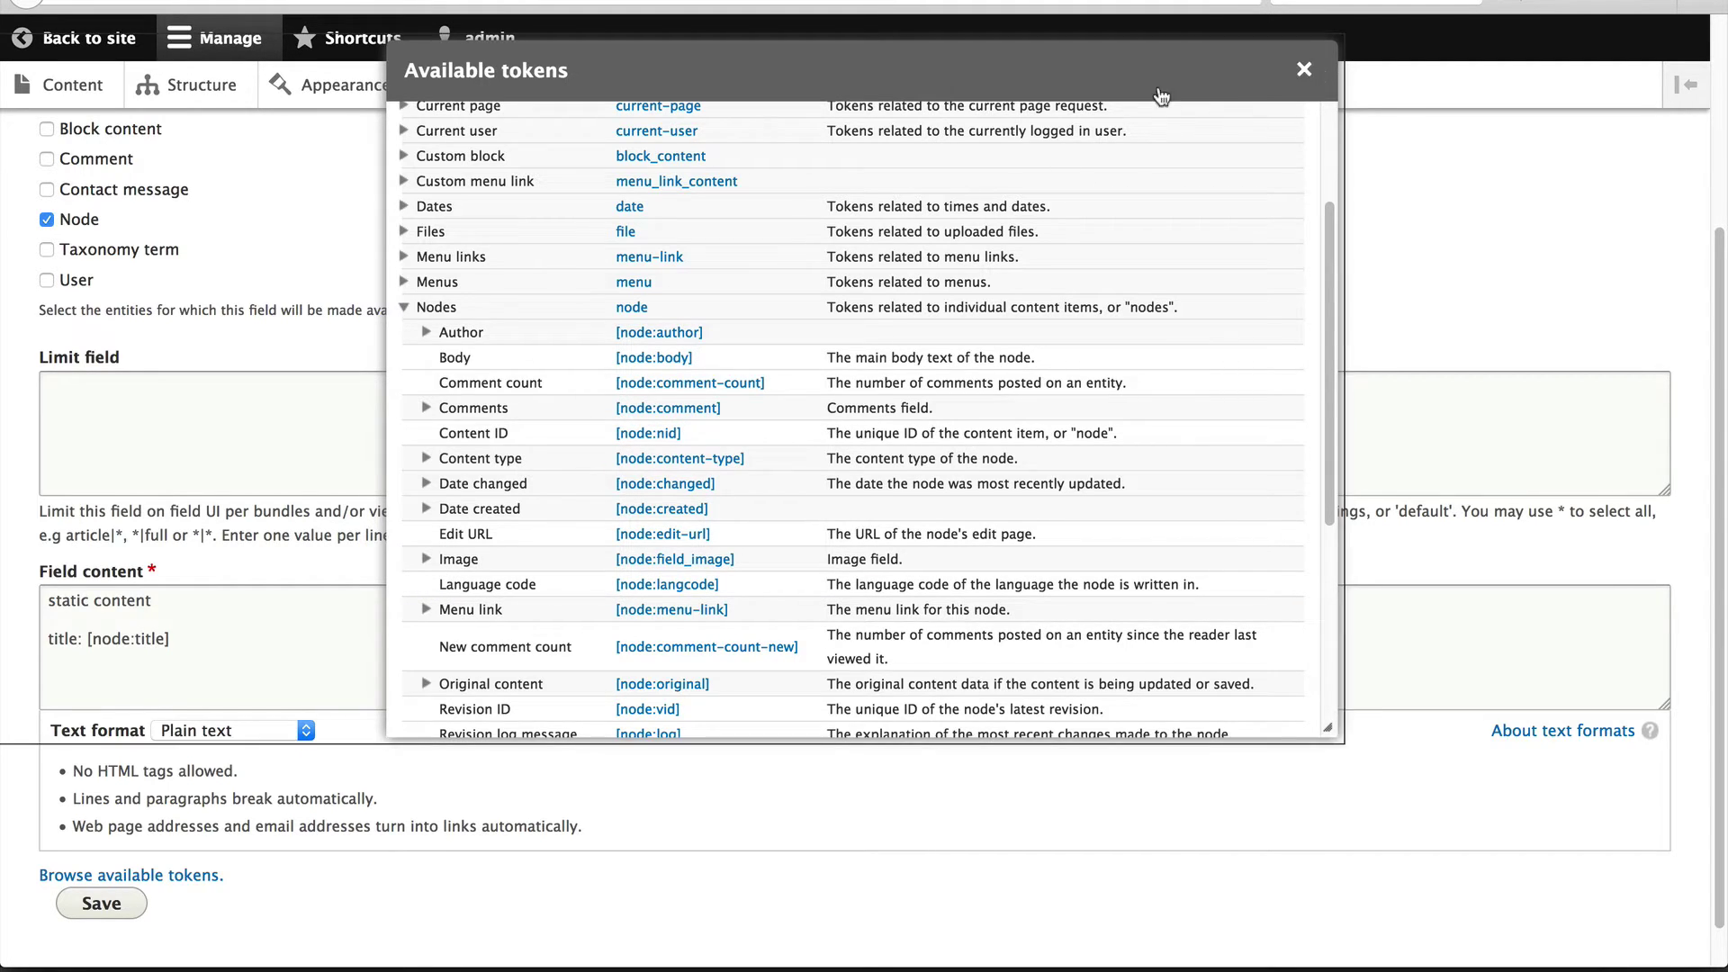
{"action": "left_click", "coordinate": [1304, 70]}
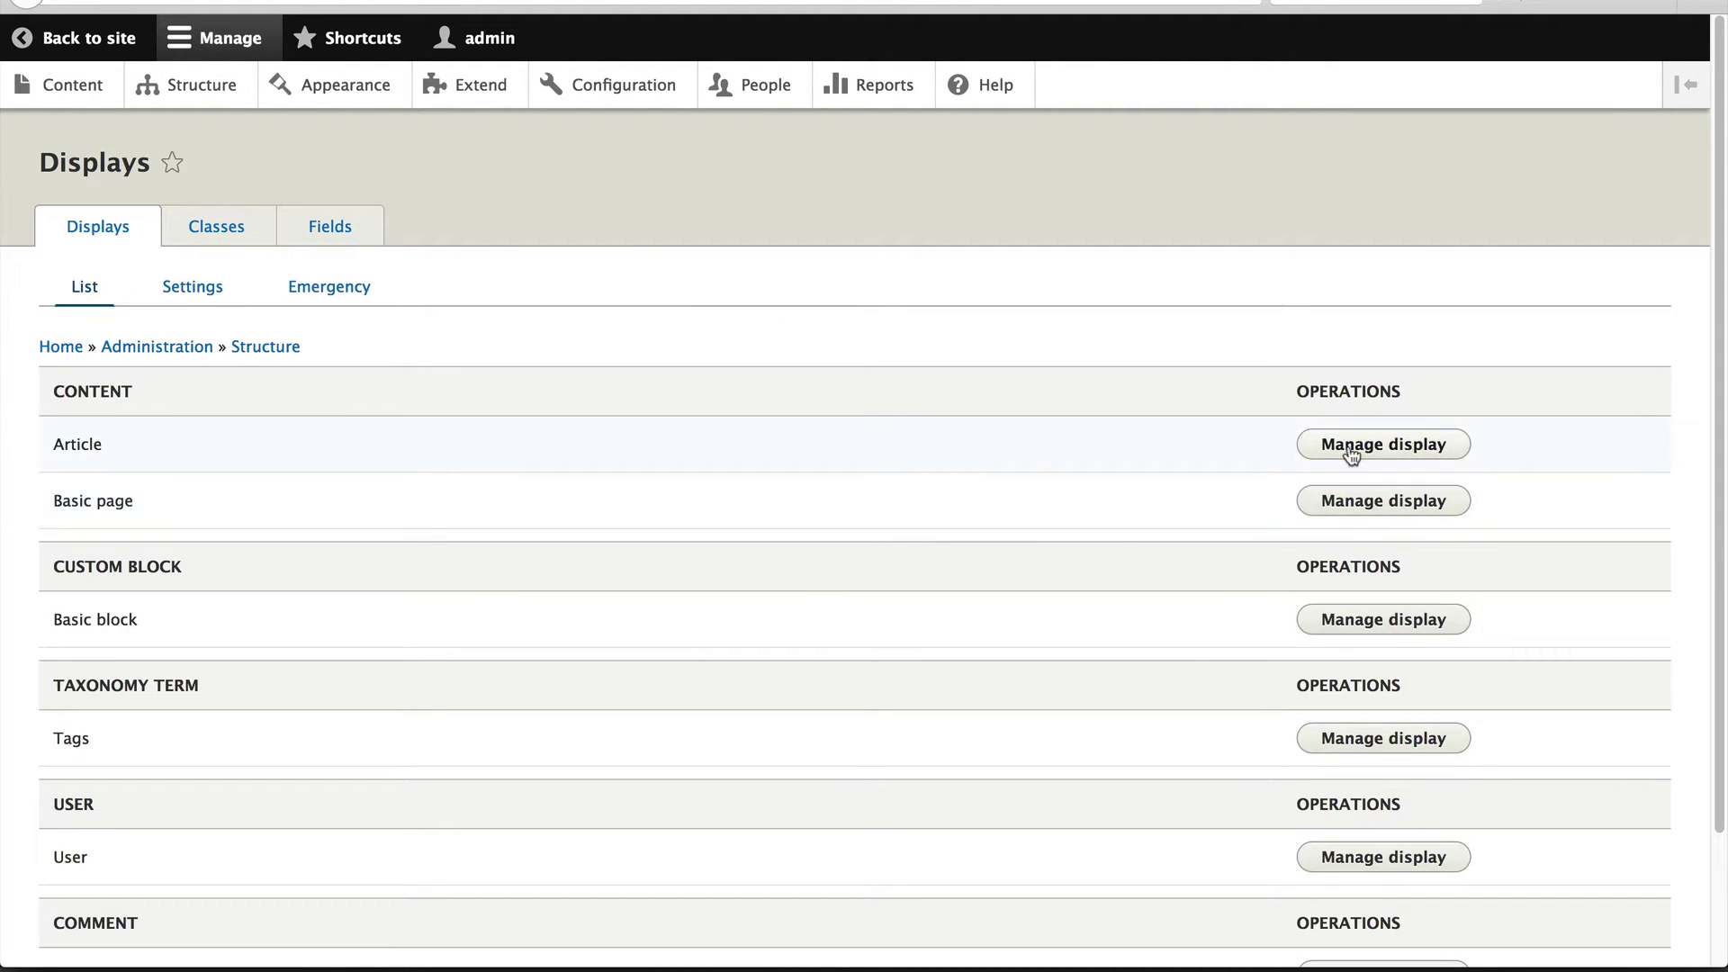
- Move Title into the Right region of Article's Full content display and save it
{"action": "left_click", "coordinate": [1351, 455]}
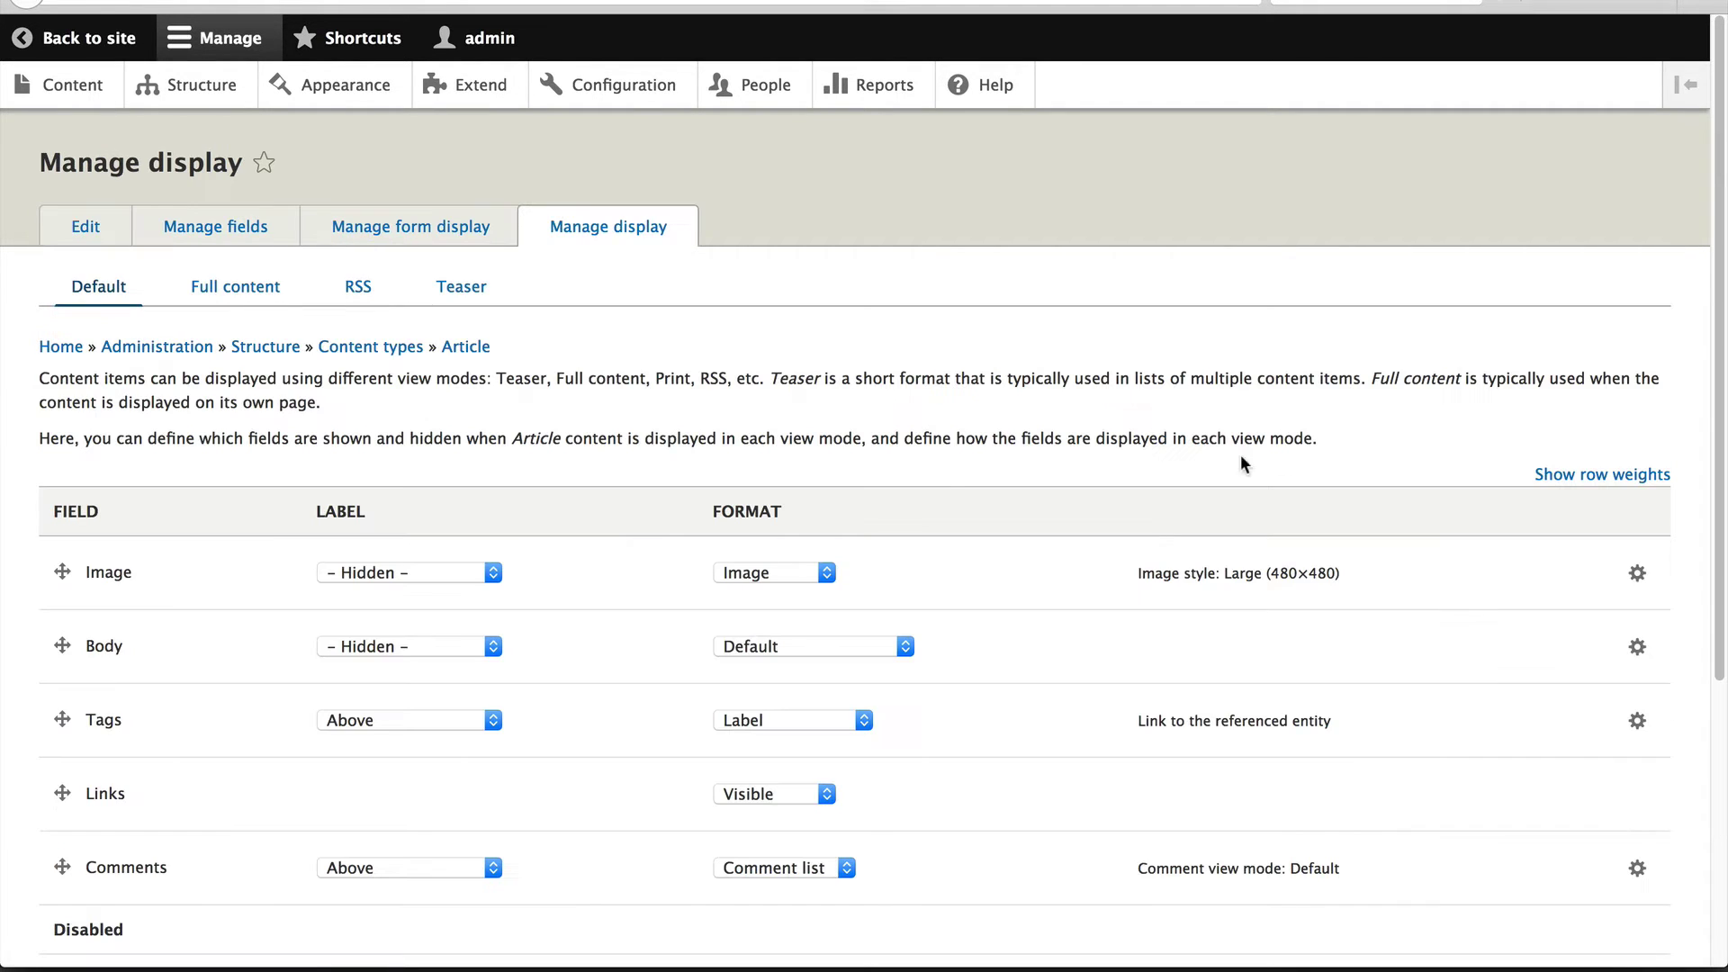
{"action": "left_click", "coordinate": [213, 291]}
{"action": "scroll", "coordinate": [307, 474], "scroll_direction": "down", "scroll_amount": 8}
{"action": "scroll", "coordinate": [265, 525], "scroll_direction": "down", "scroll_amount": 2}
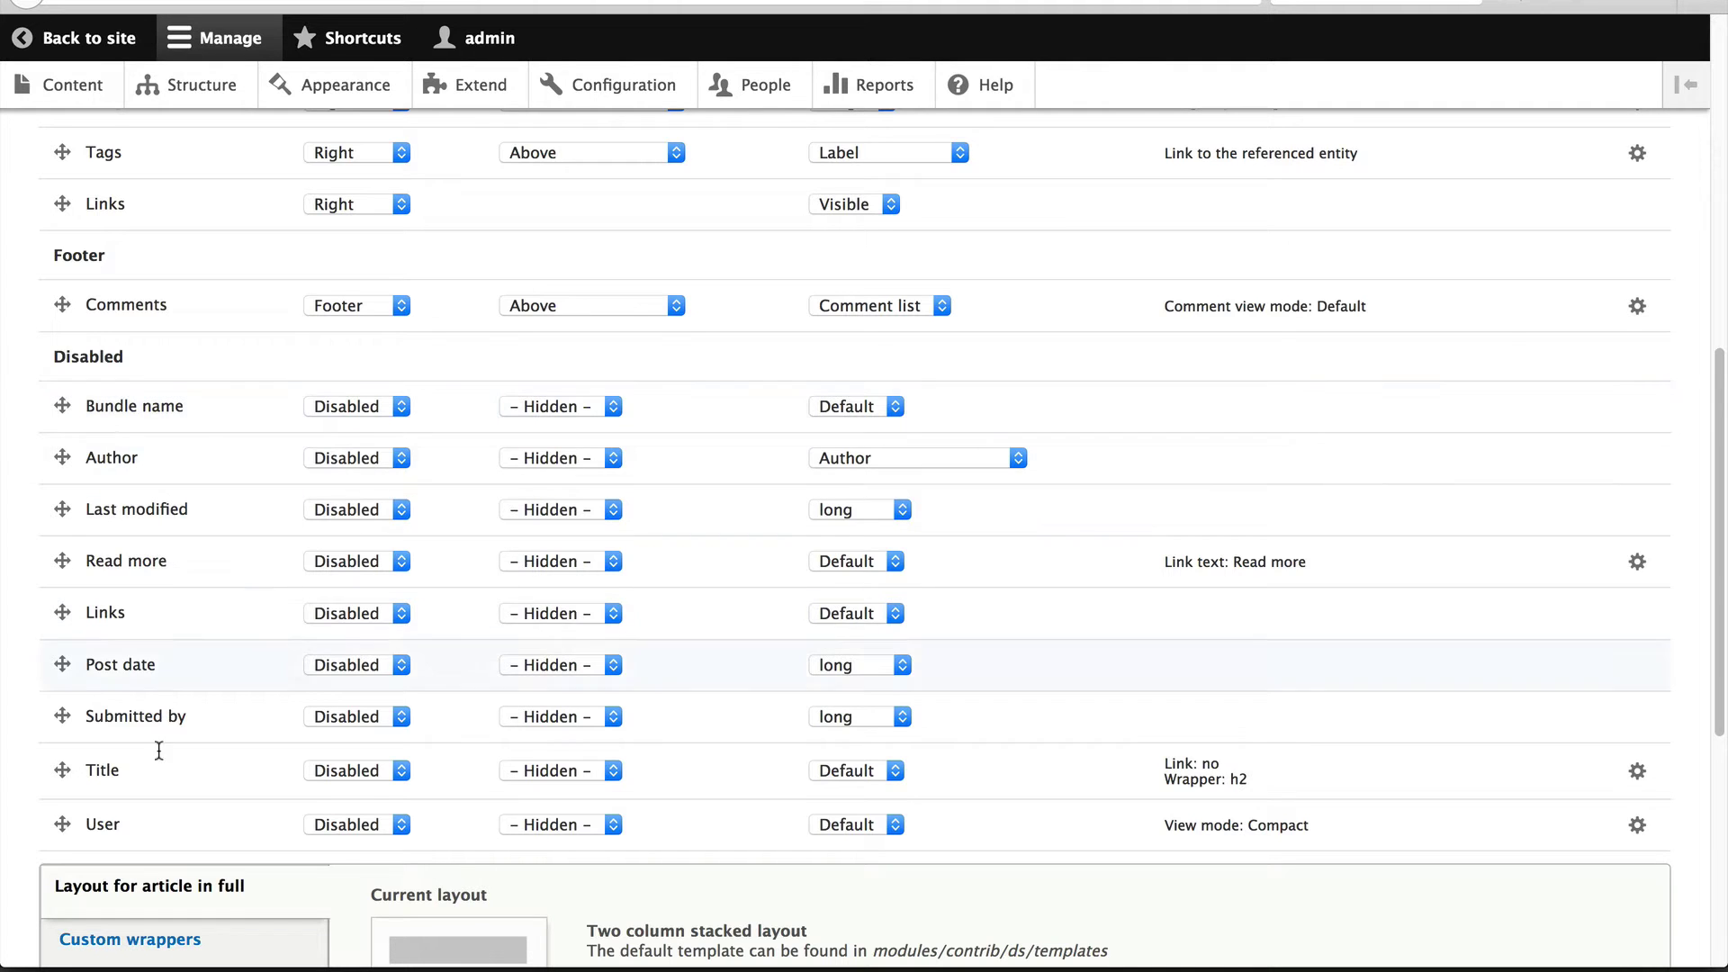
{"action": "left_click_drag", "start_coordinate": [67, 769], "coordinate": [67, 302]}
{"action": "scroll", "coordinate": [135, 395], "scroll_direction": "up", "scroll_amount": 3}
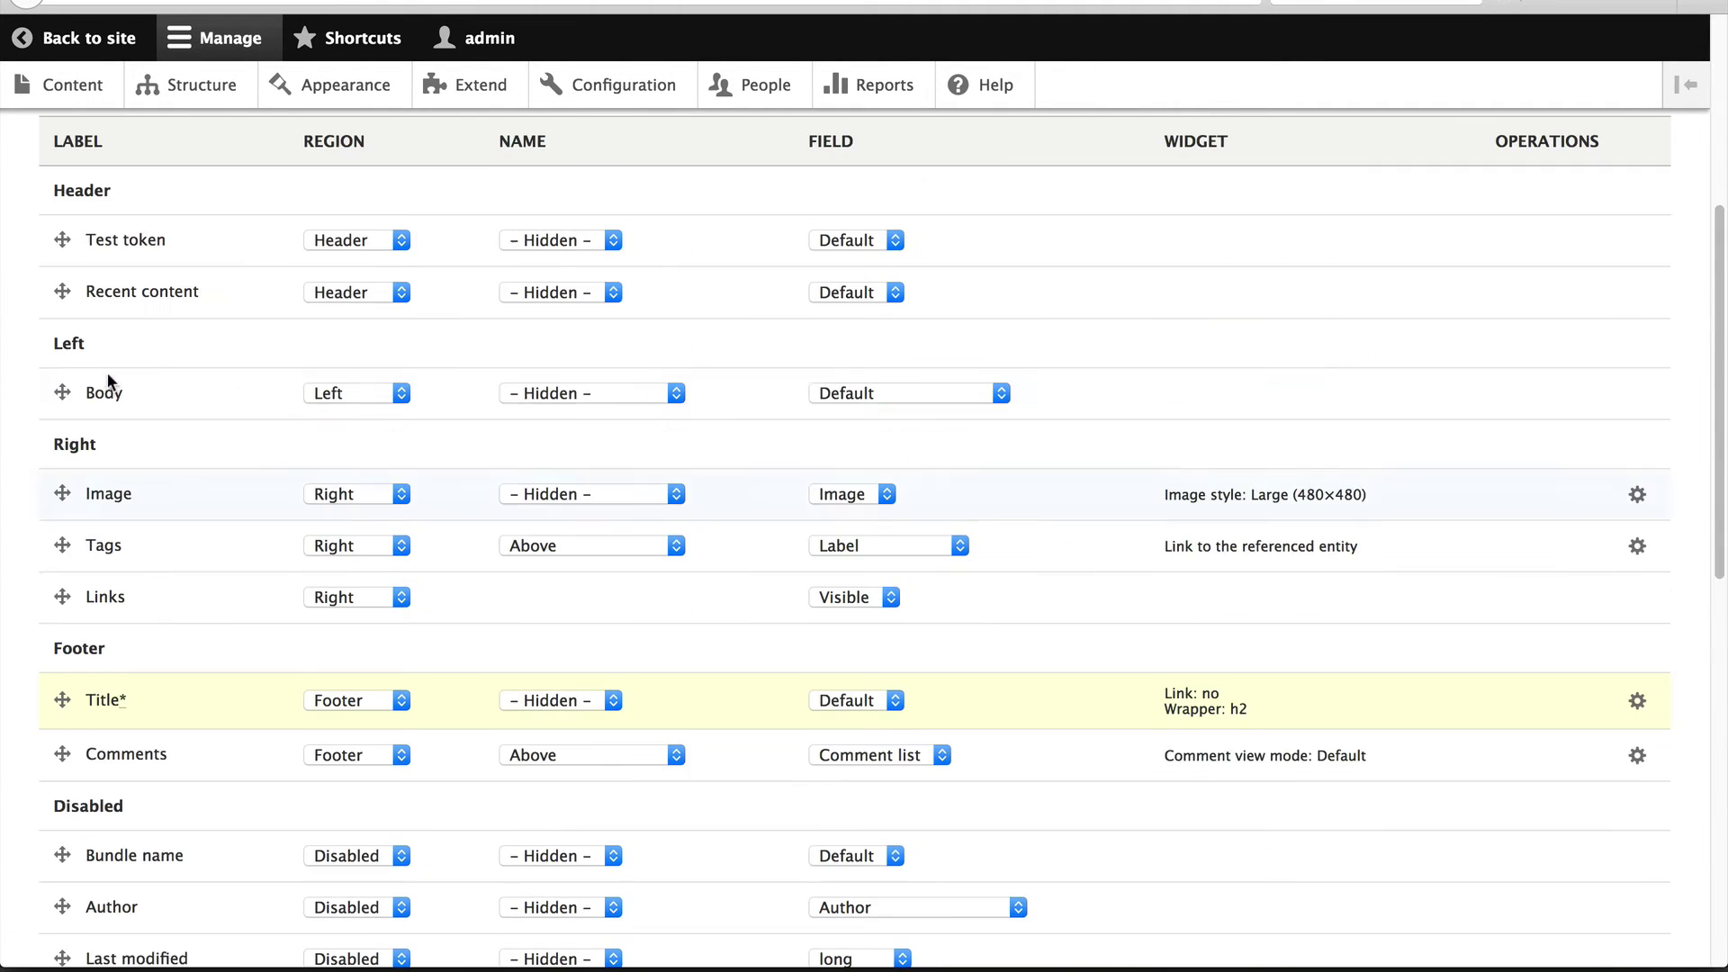
{"action": "mouse_move", "coordinate": [62, 701]}
{"action": "left_mouse_down"}
{"action": "mouse_move", "coordinate": [63, 394]}
{"action": "mouse_move", "coordinate": [101, 514]}
{"action": "left_mouse_up"}
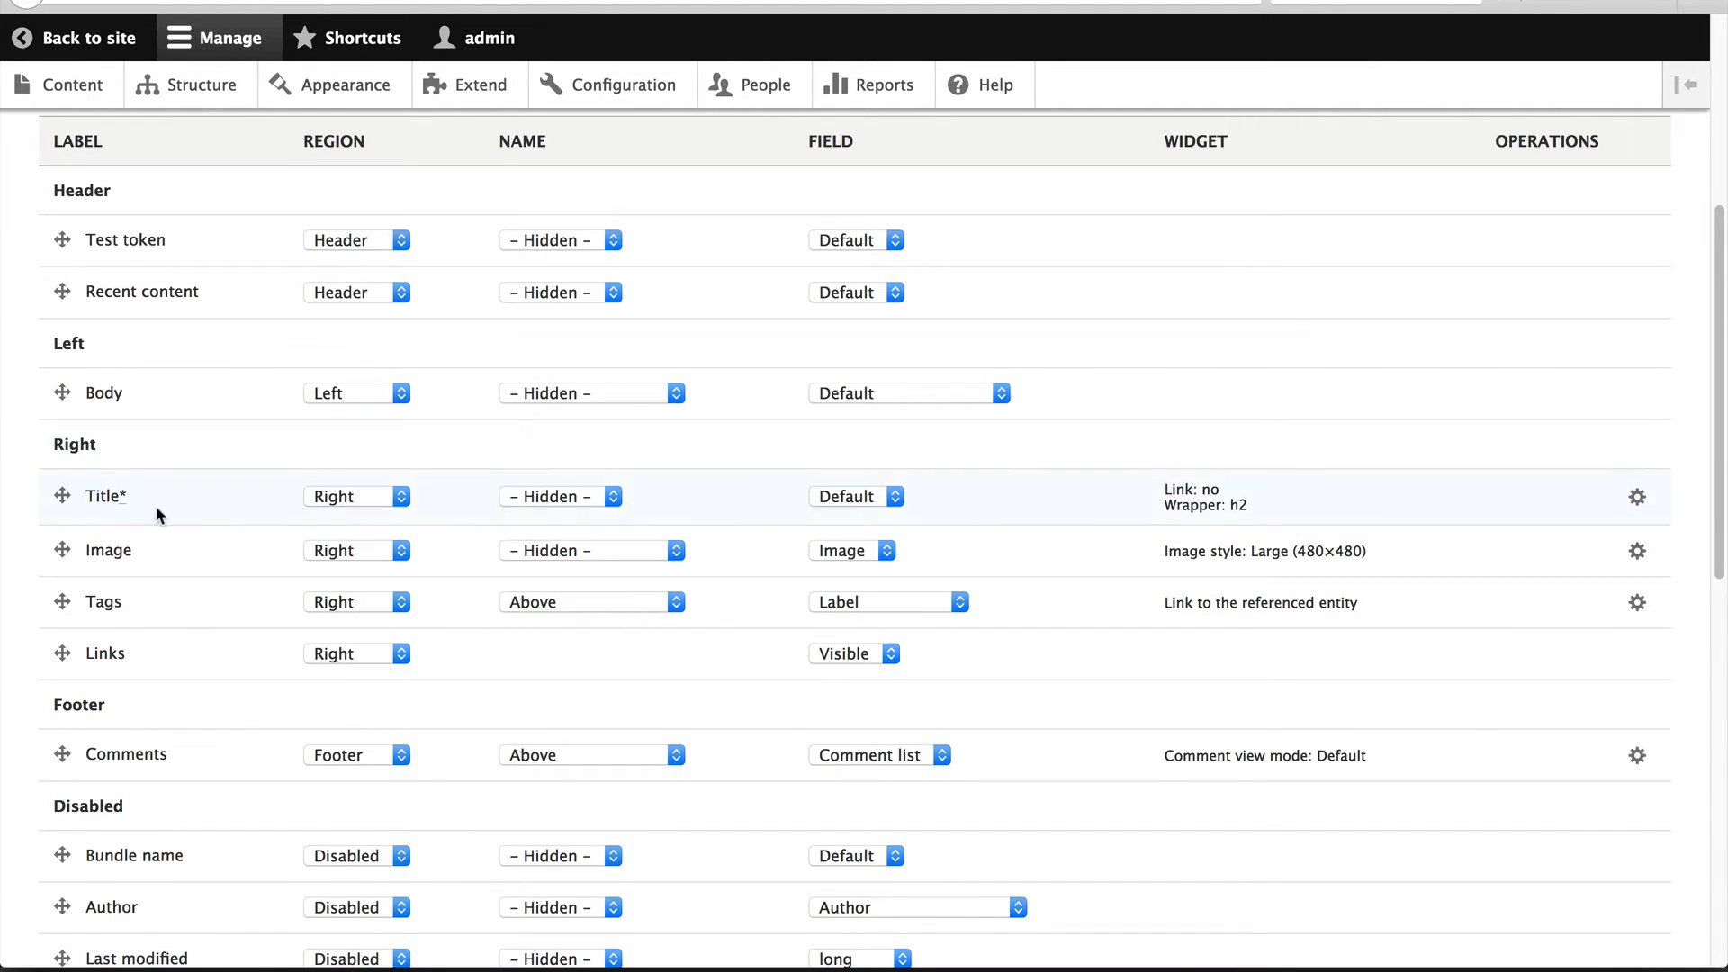
{"action": "scroll", "coordinate": [178, 506], "scroll_direction": "down", "scroll_amount": 5}
{"action": "scroll", "coordinate": [189, 831], "scroll_direction": "down", "scroll_amount": 5}
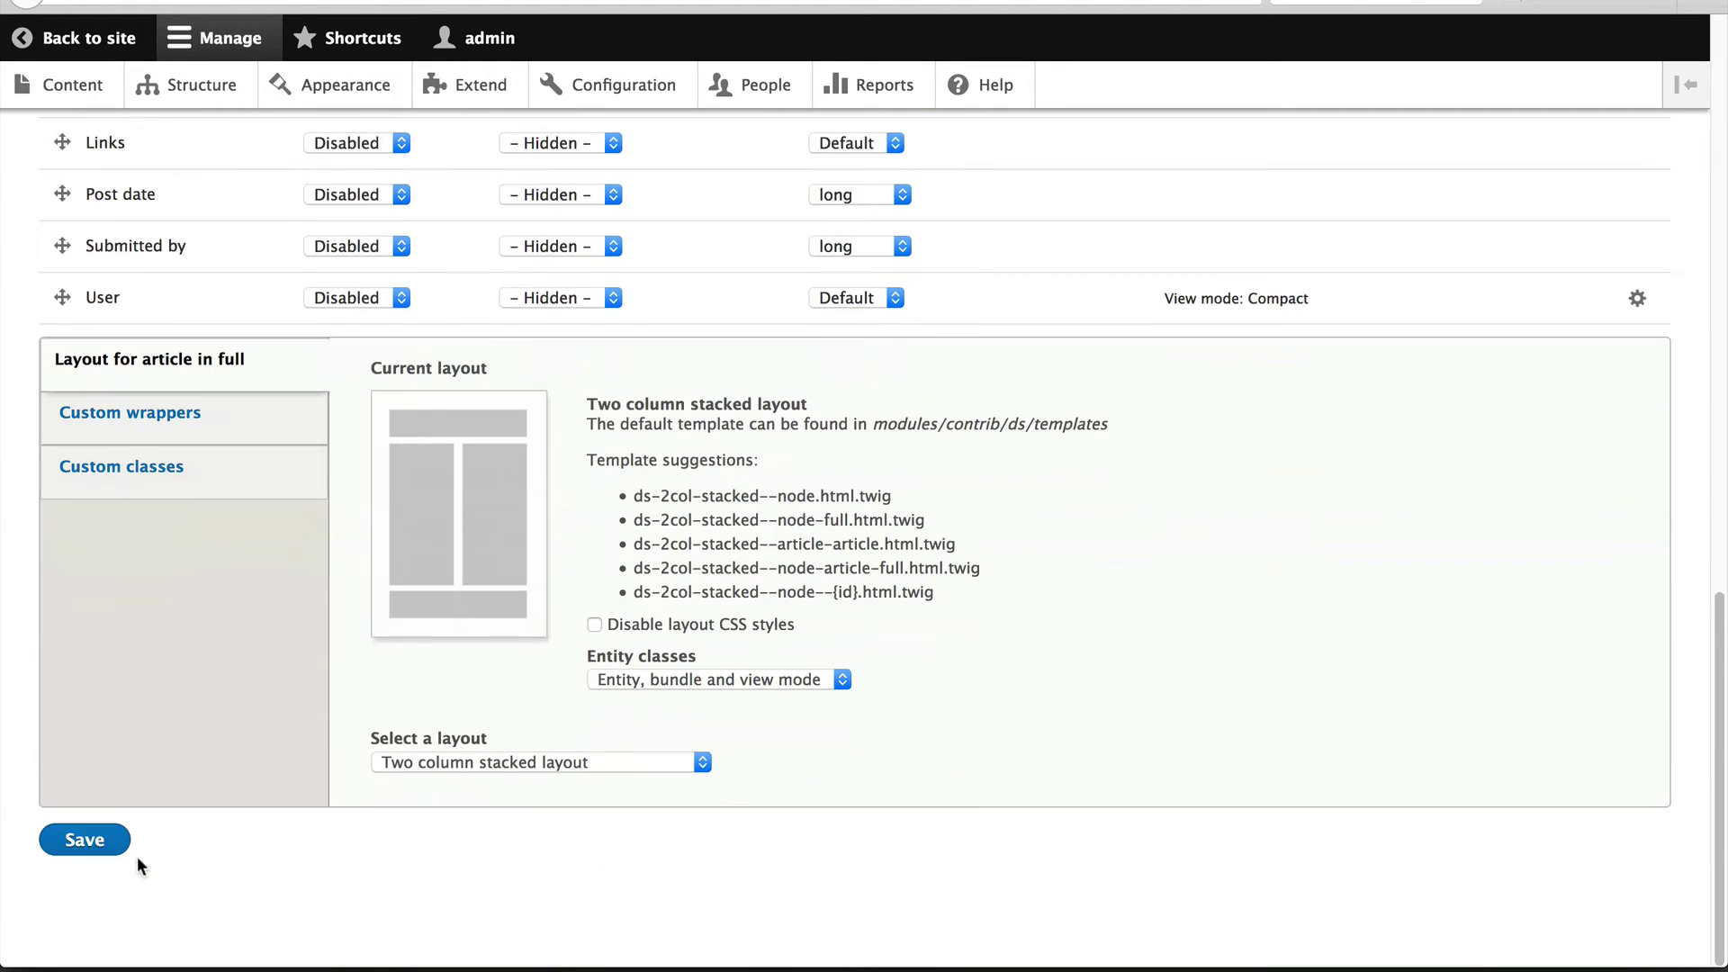
{"action": "left_click", "coordinate": [84, 841]}
{"action": "scroll", "coordinate": [594, 589], "scroll_direction": "up", "scroll_amount": 2}
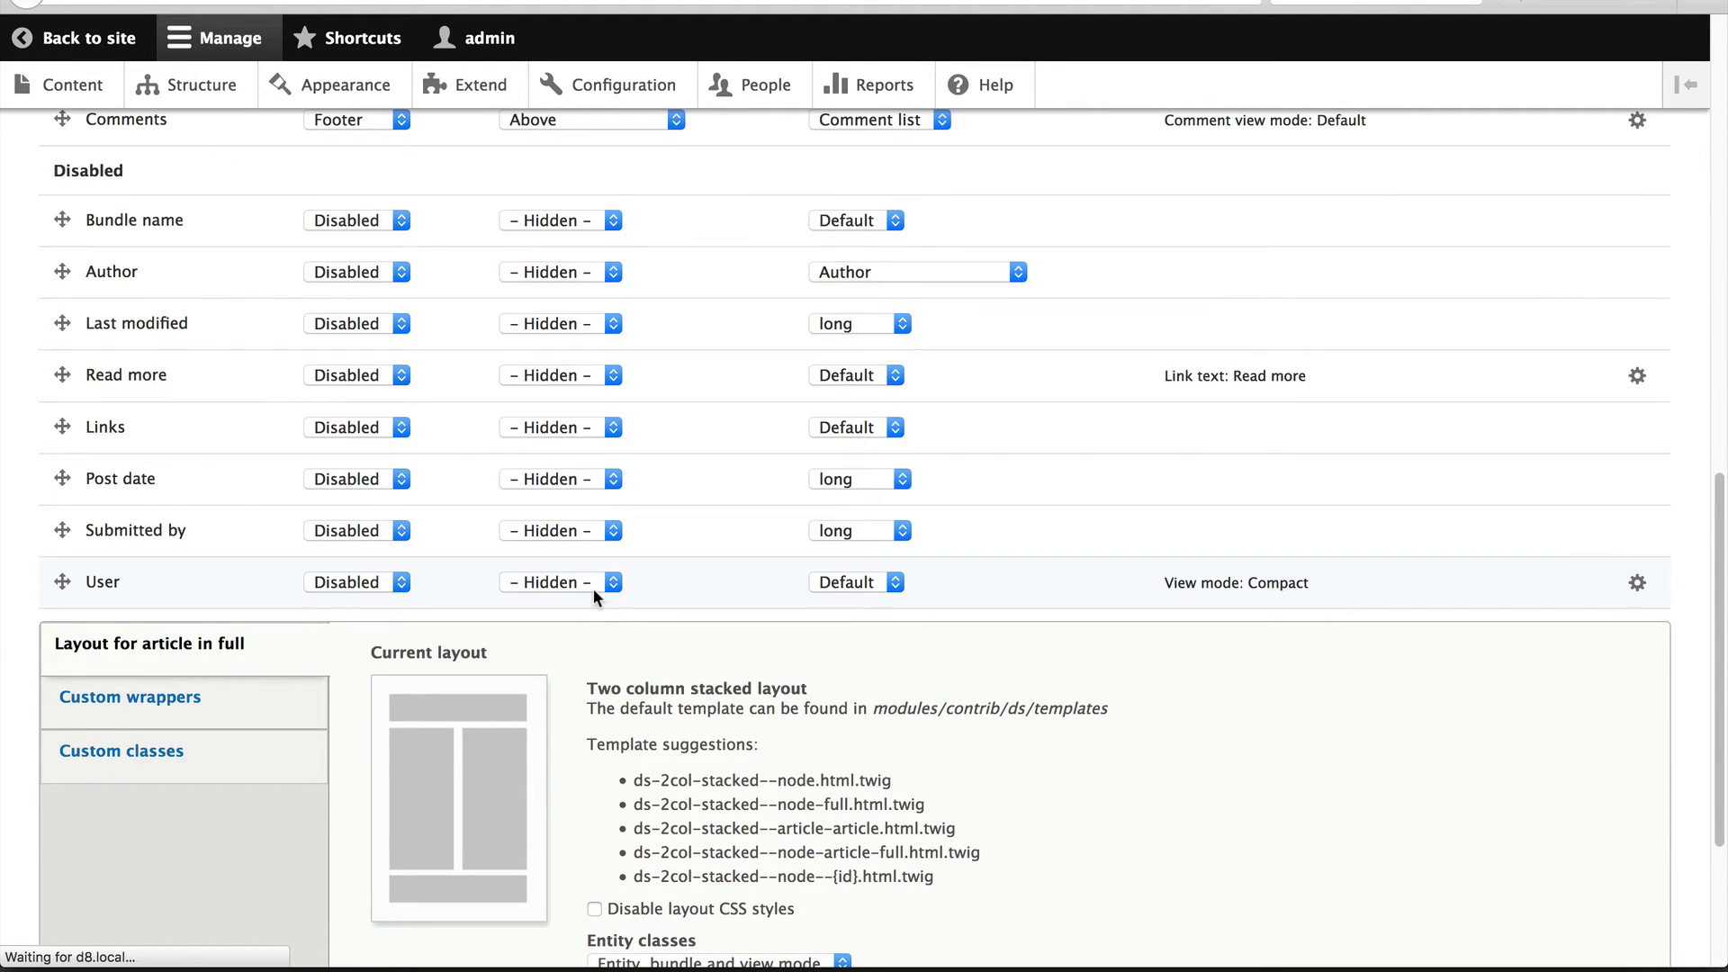
{"action": "scroll", "coordinate": [625, 593], "scroll_direction": "down", "scroll_amount": 3}
{"action": "scroll", "coordinate": [810, 582], "scroll_direction": "down", "scroll_amount": 2}
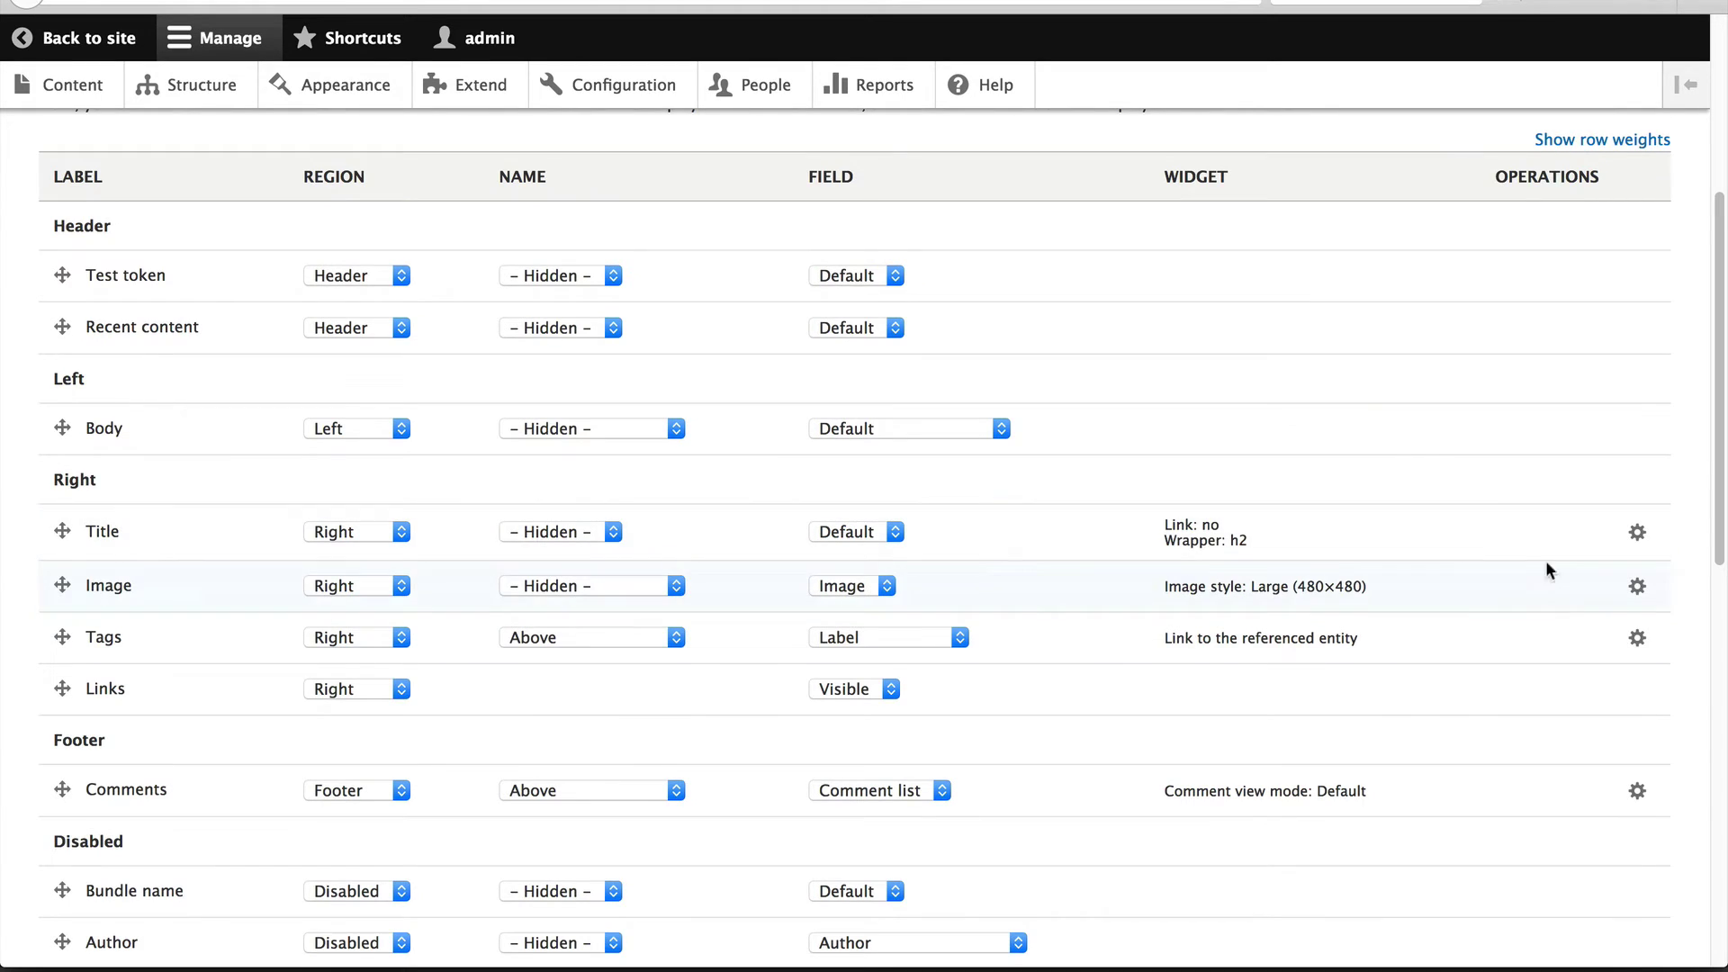
{"action": "left_click", "coordinate": [1636, 530]}
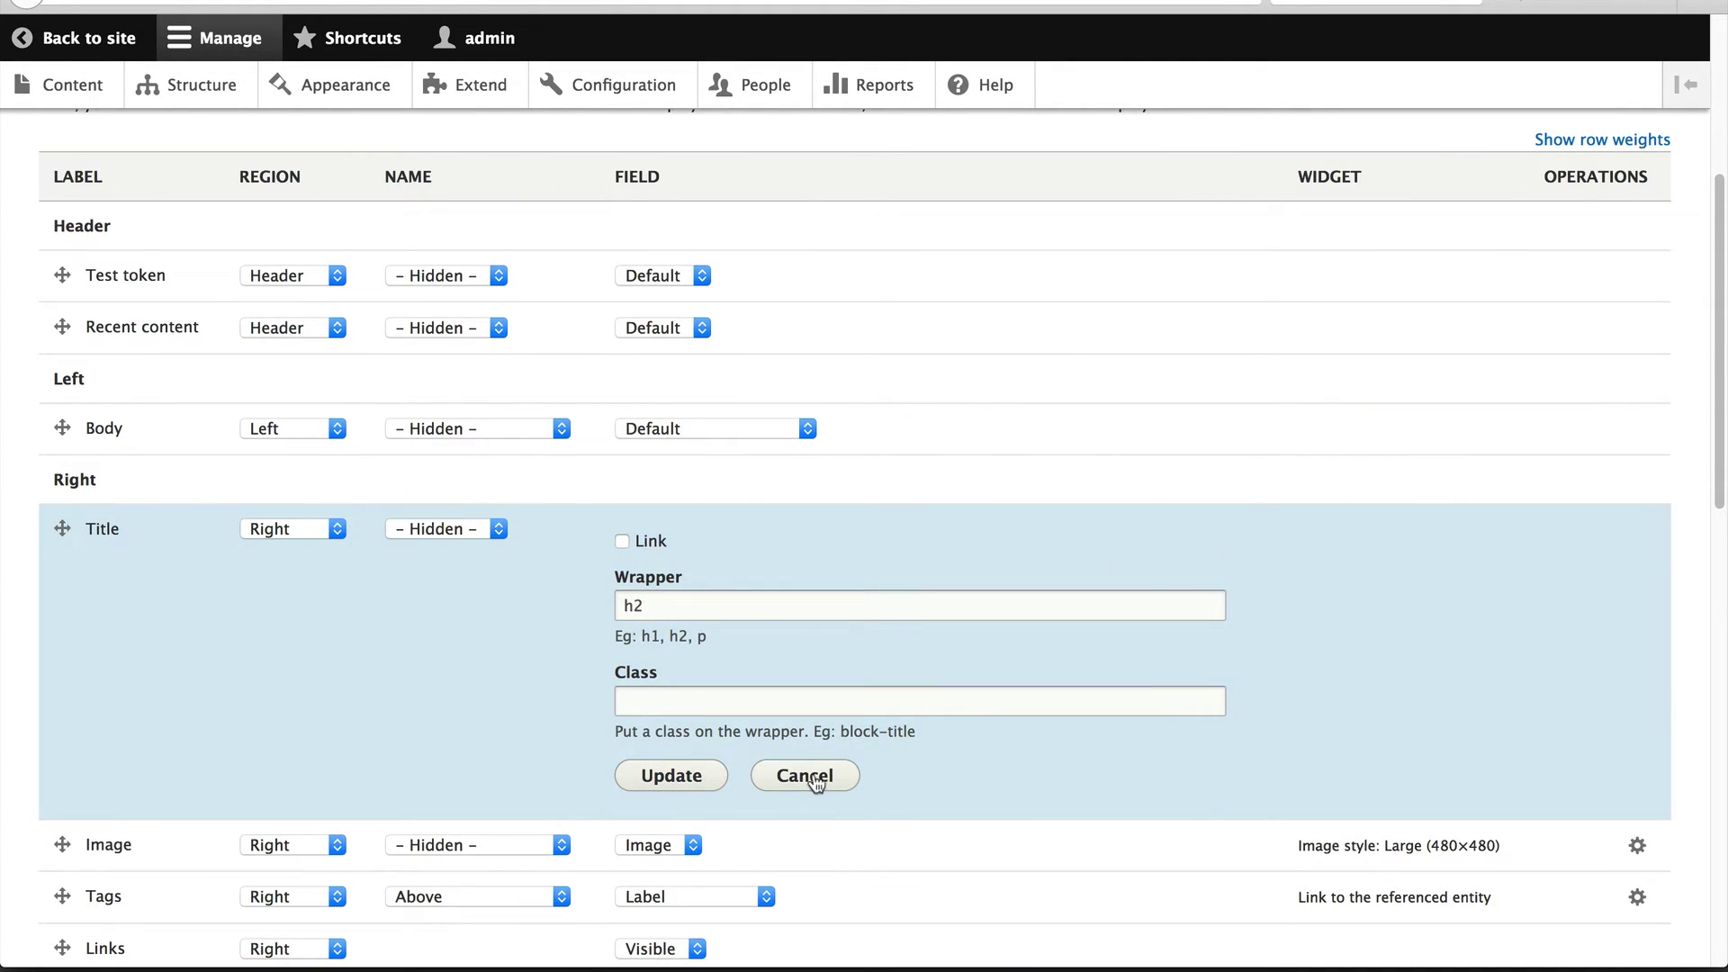
{"action": "left_click", "coordinate": [804, 776]}
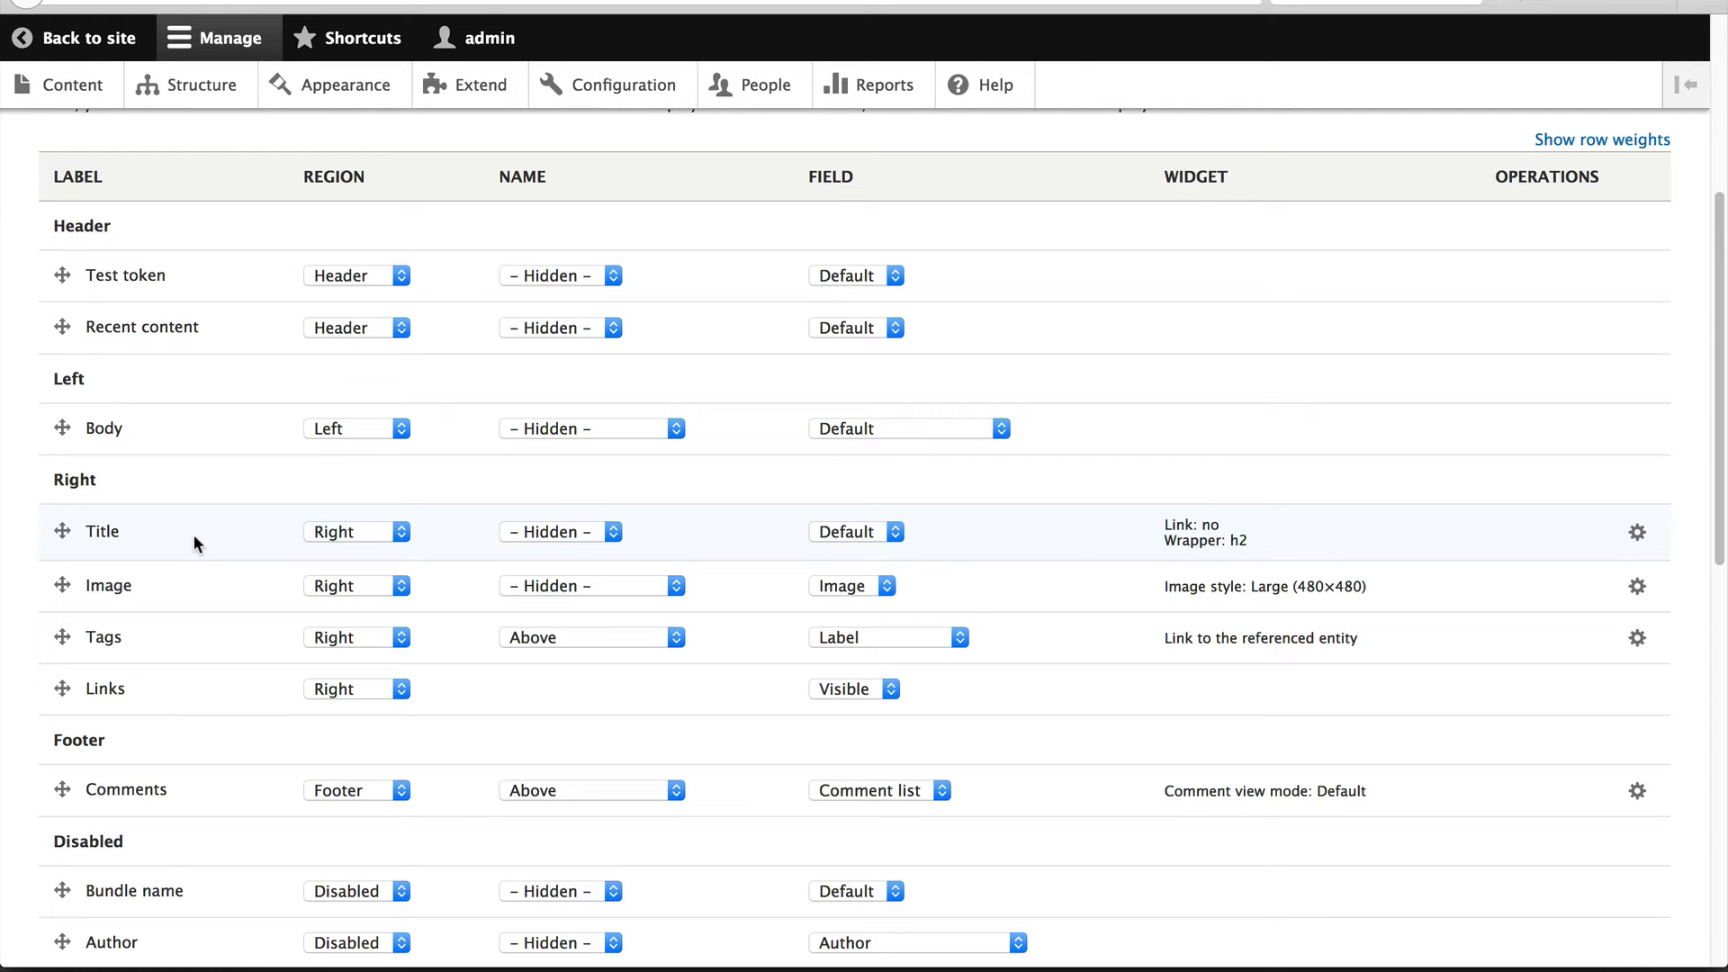
- Go to Display Suite's Fields list and start copying a Display Suite field
{"action": "left_click", "coordinate": [188, 85]}
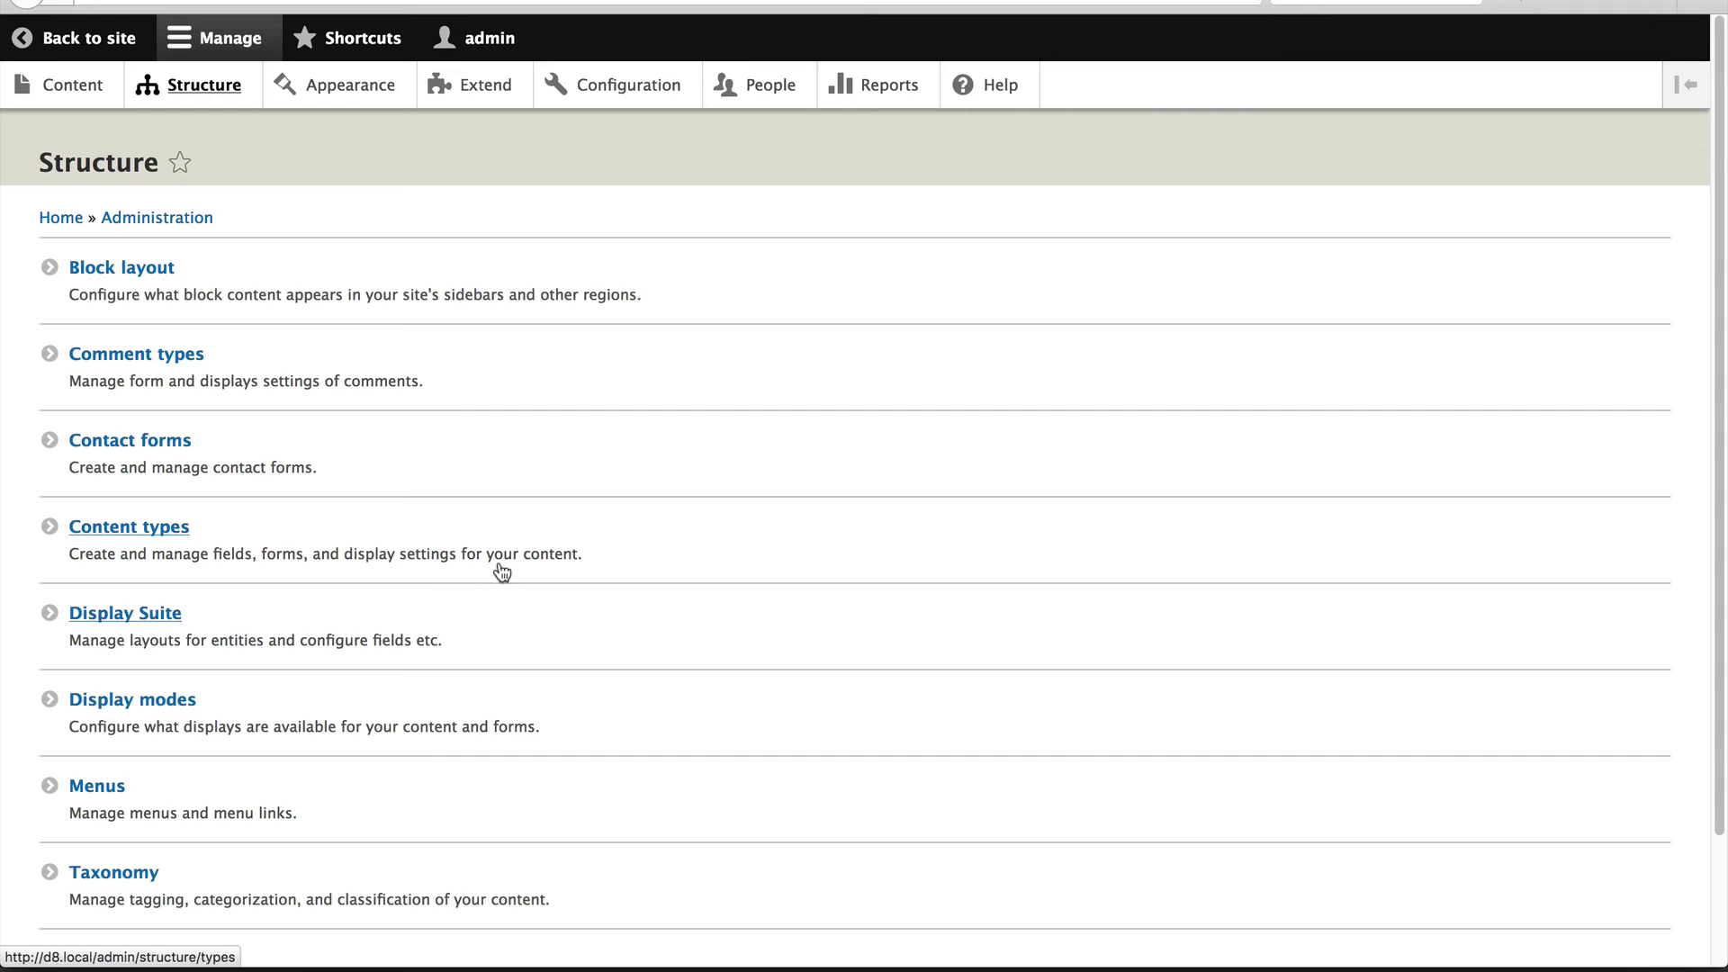
{"action": "left_click", "coordinate": [124, 613]}
{"action": "left_click", "coordinate": [330, 226]}
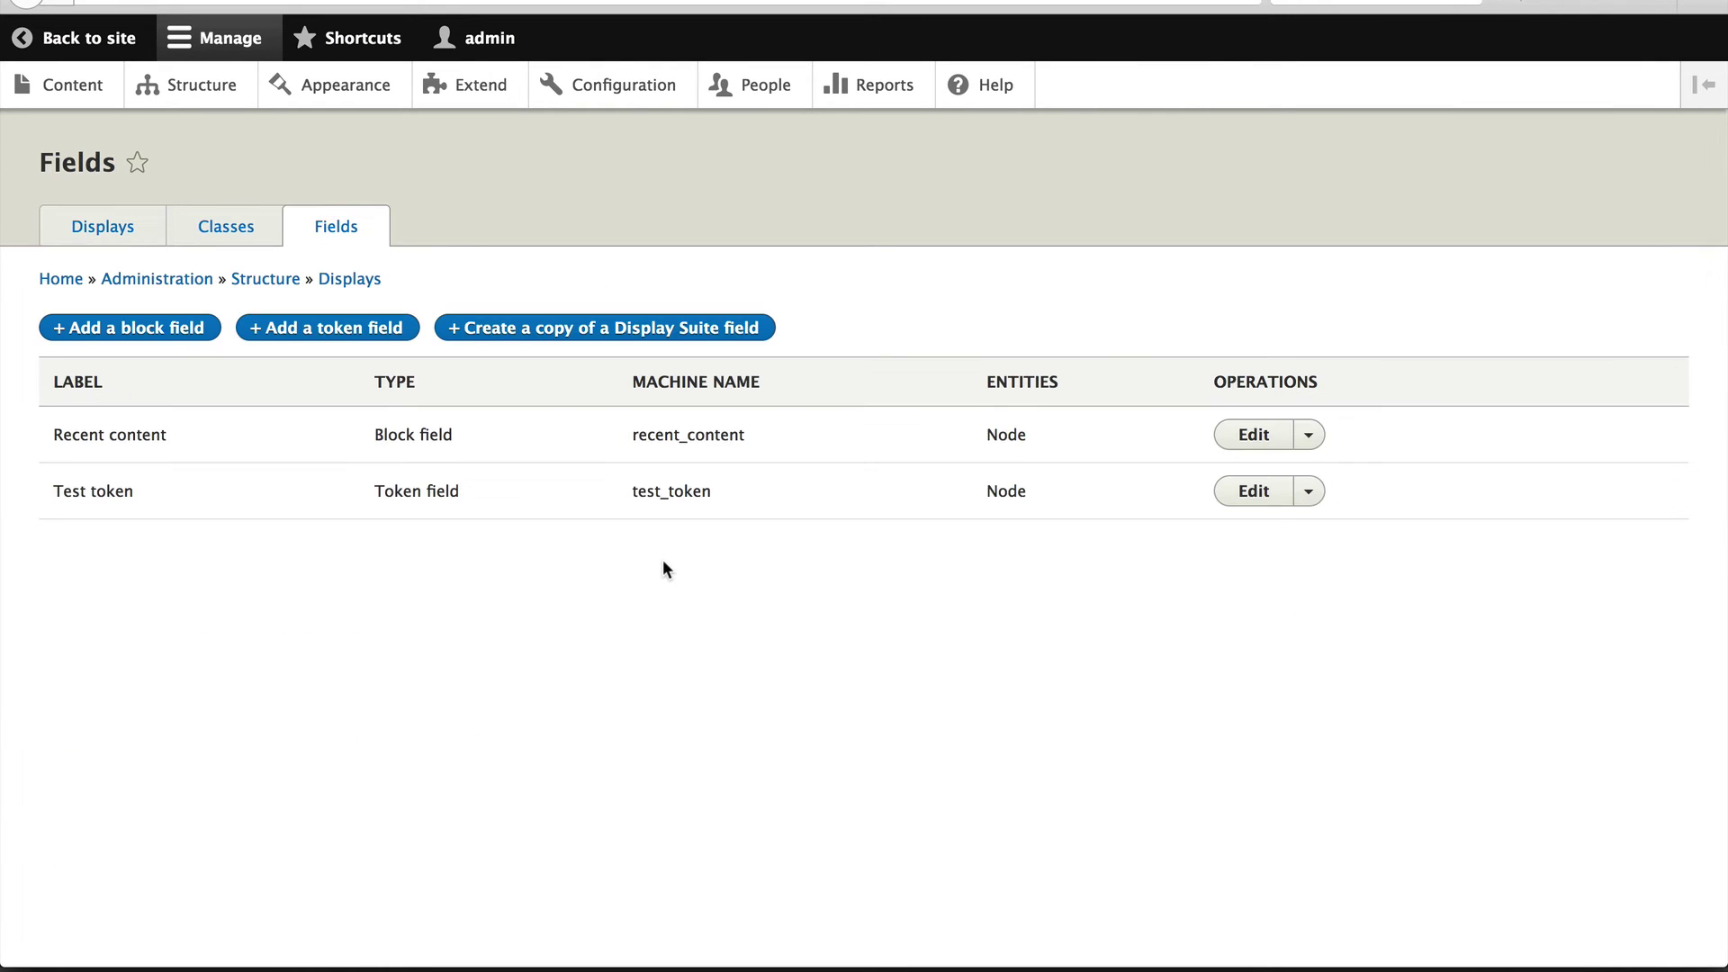
{"action": "left_click", "coordinate": [528, 331]}
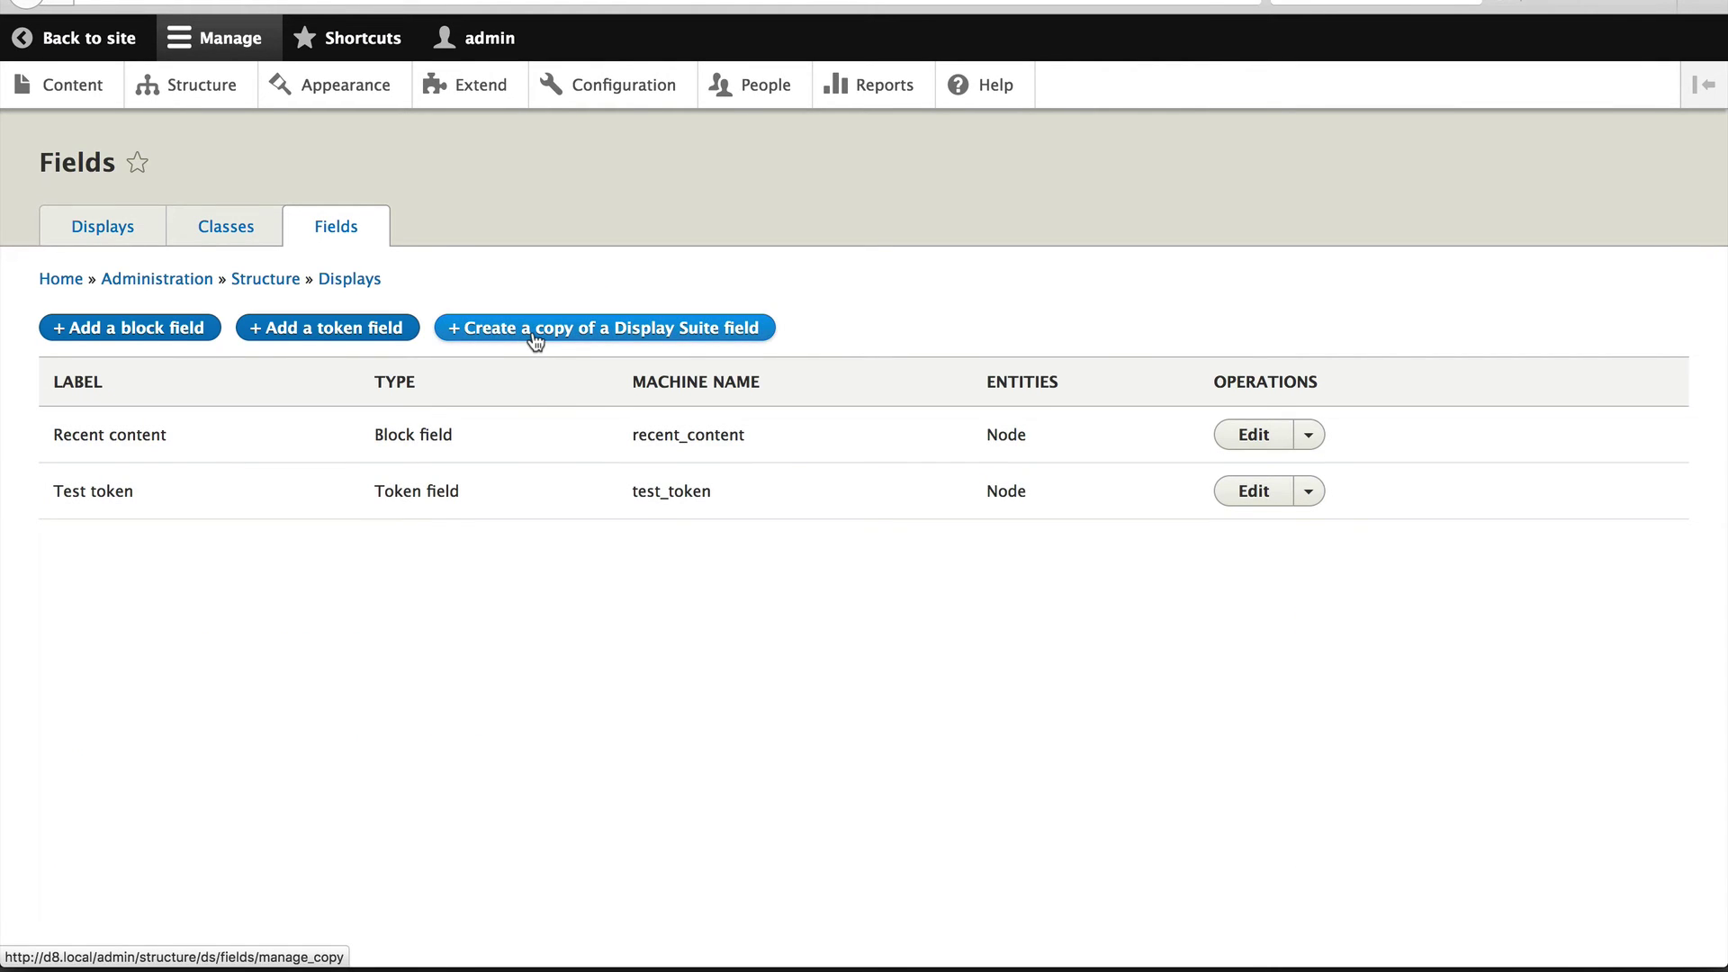
- Save a Node copy field labelled 'Second title', based on Node - Title
{"action": "left_click", "coordinate": [218, 291]}
{"action": "type", "text": "Second title"}
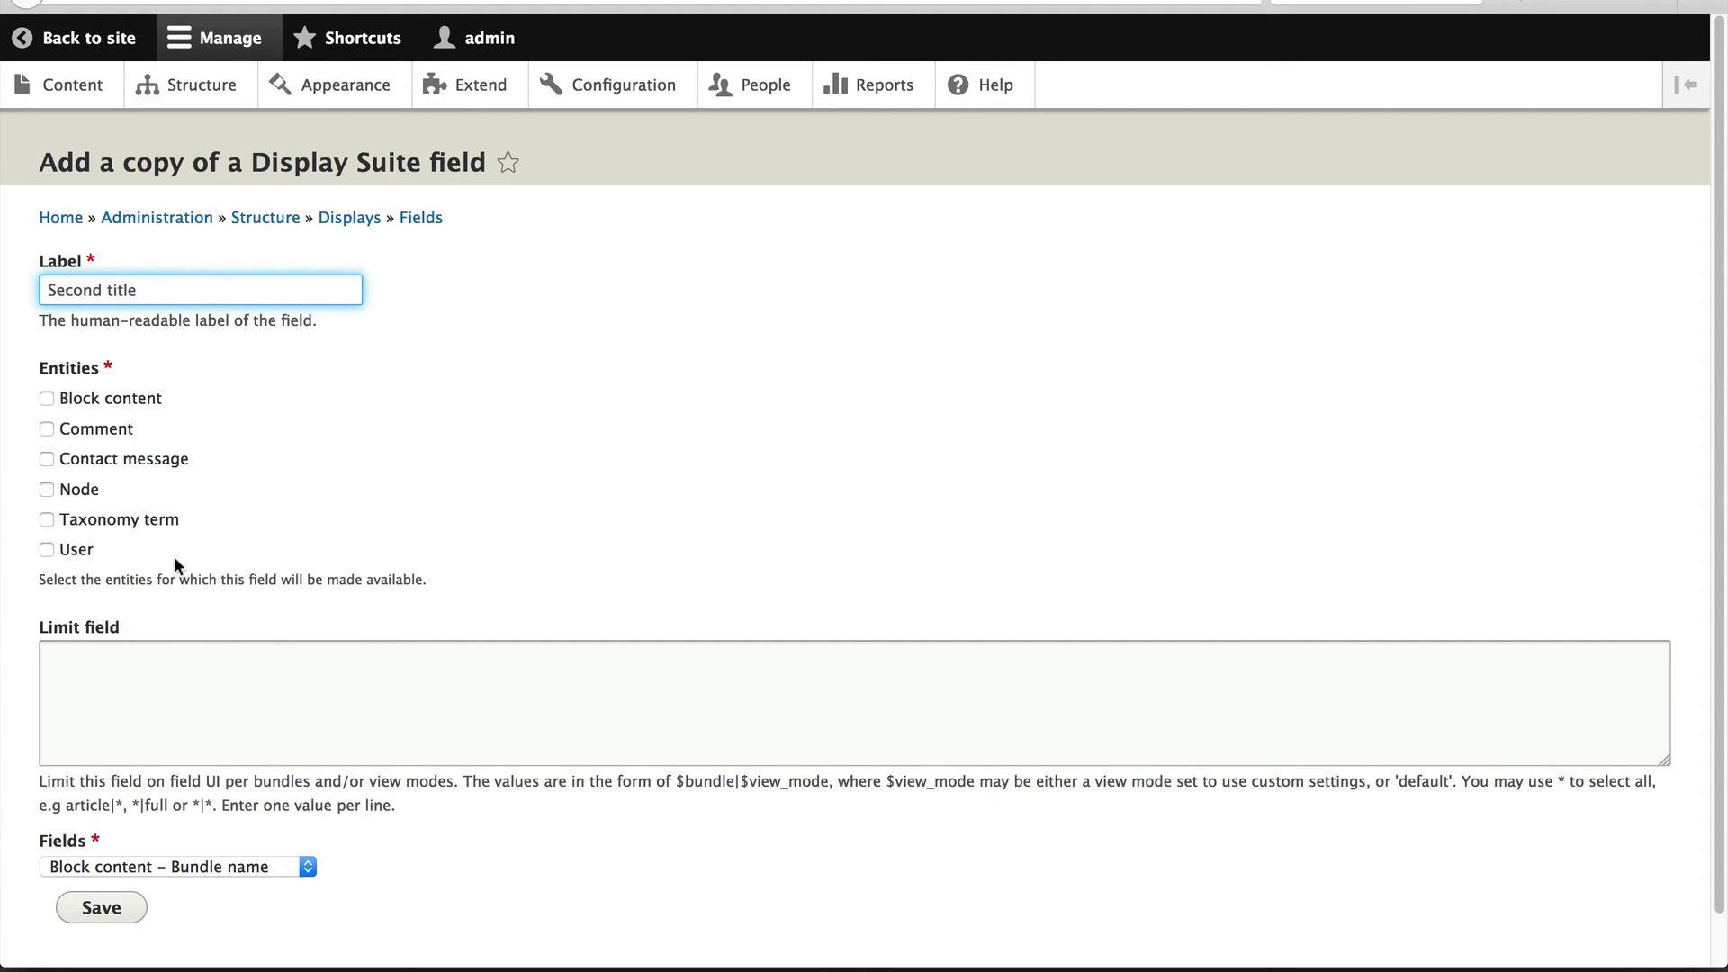
{"action": "left_click", "coordinate": [72, 488]}
{"action": "scroll", "coordinate": [339, 521], "scroll_direction": "down", "scroll_amount": 1}
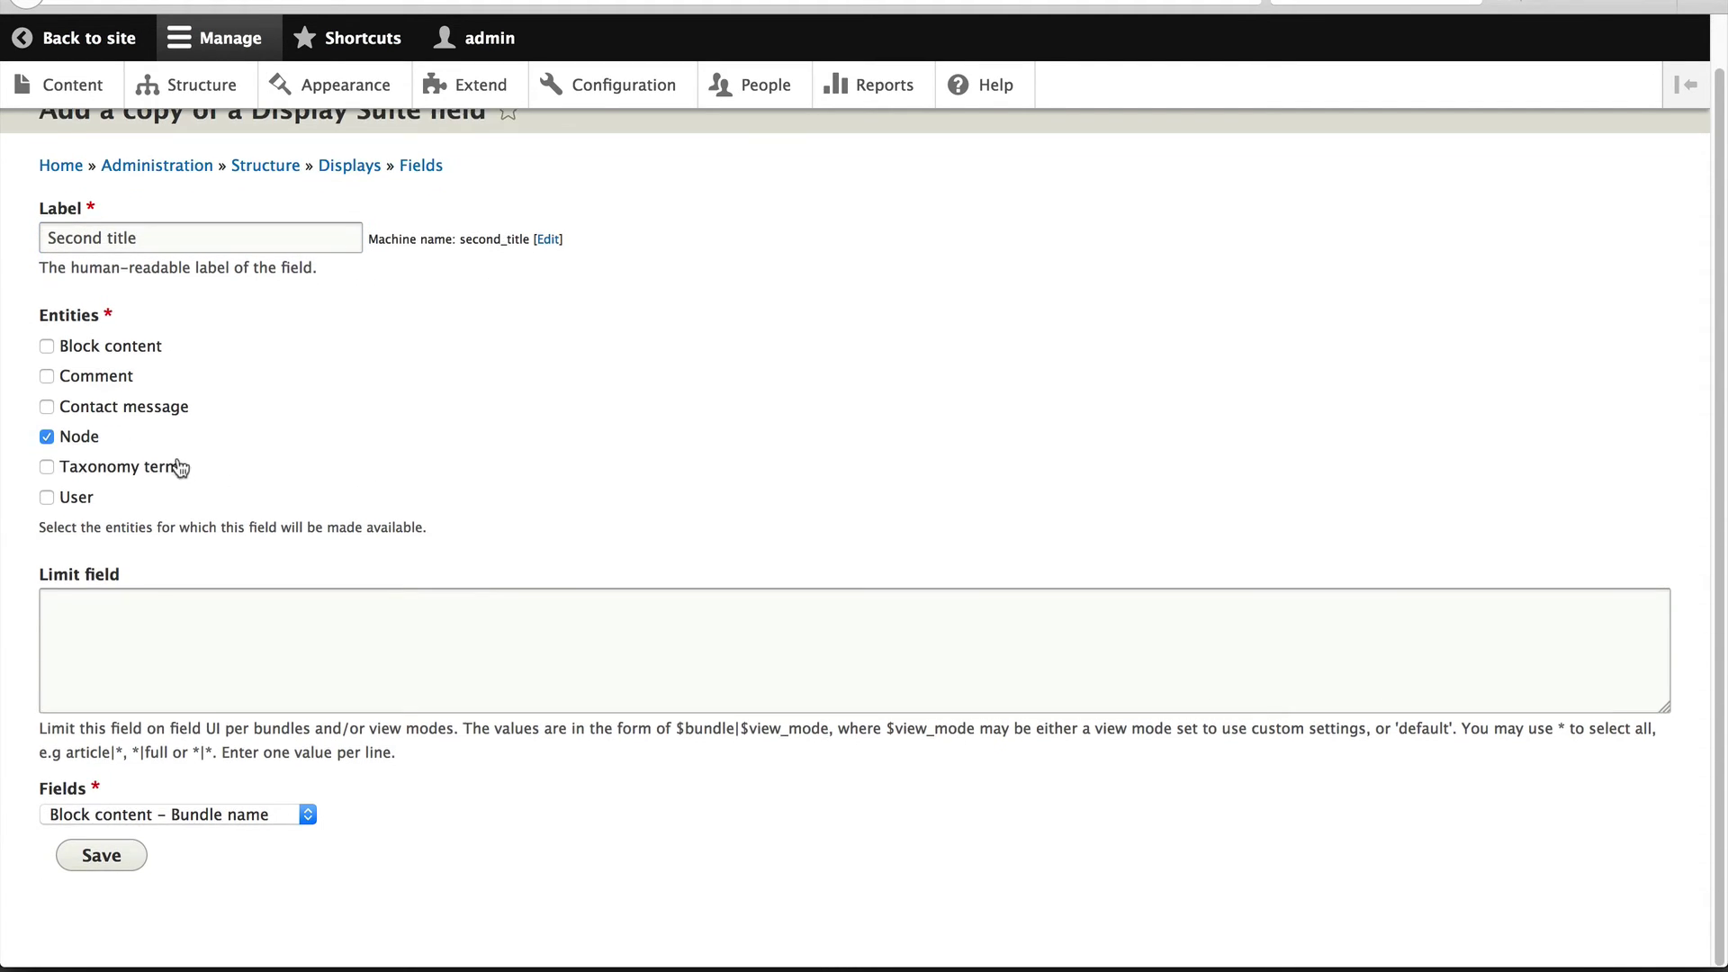
{"action": "left_click", "coordinate": [308, 814]}
{"action": "left_click", "coordinate": [253, 814]}
{"action": "scroll", "coordinate": [201, 661], "scroll_direction": "down", "scroll_amount": 2}
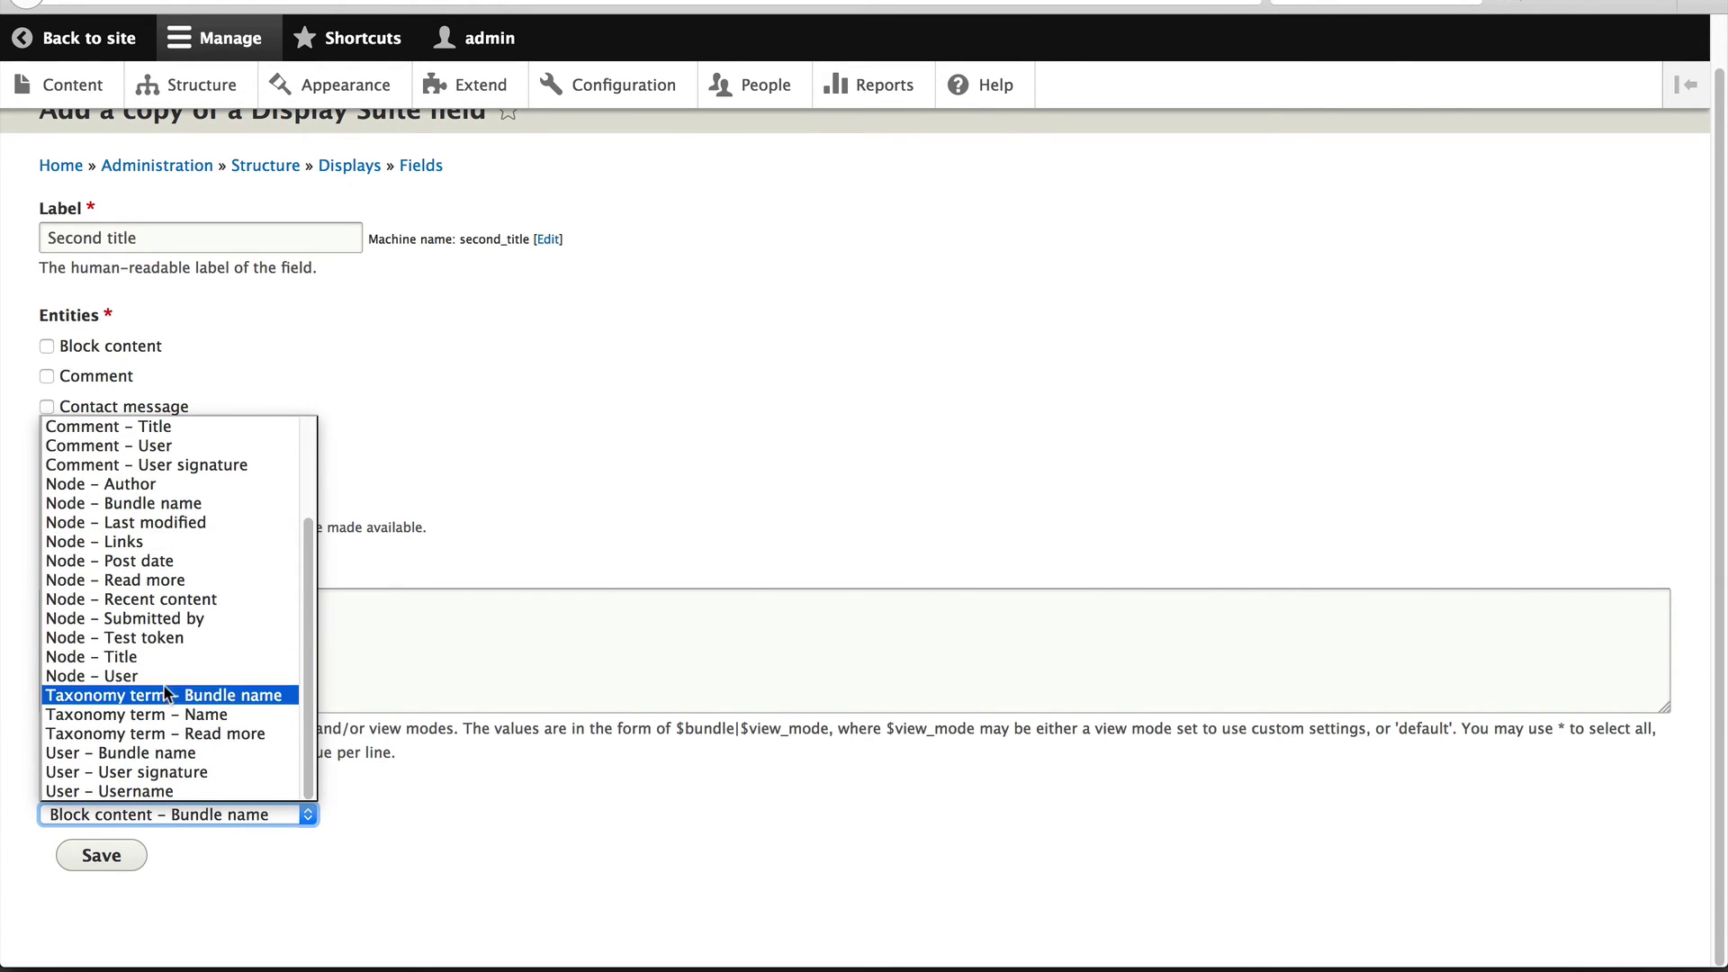
{"action": "left_click", "coordinate": [110, 655]}
{"action": "left_click", "coordinate": [101, 856]}
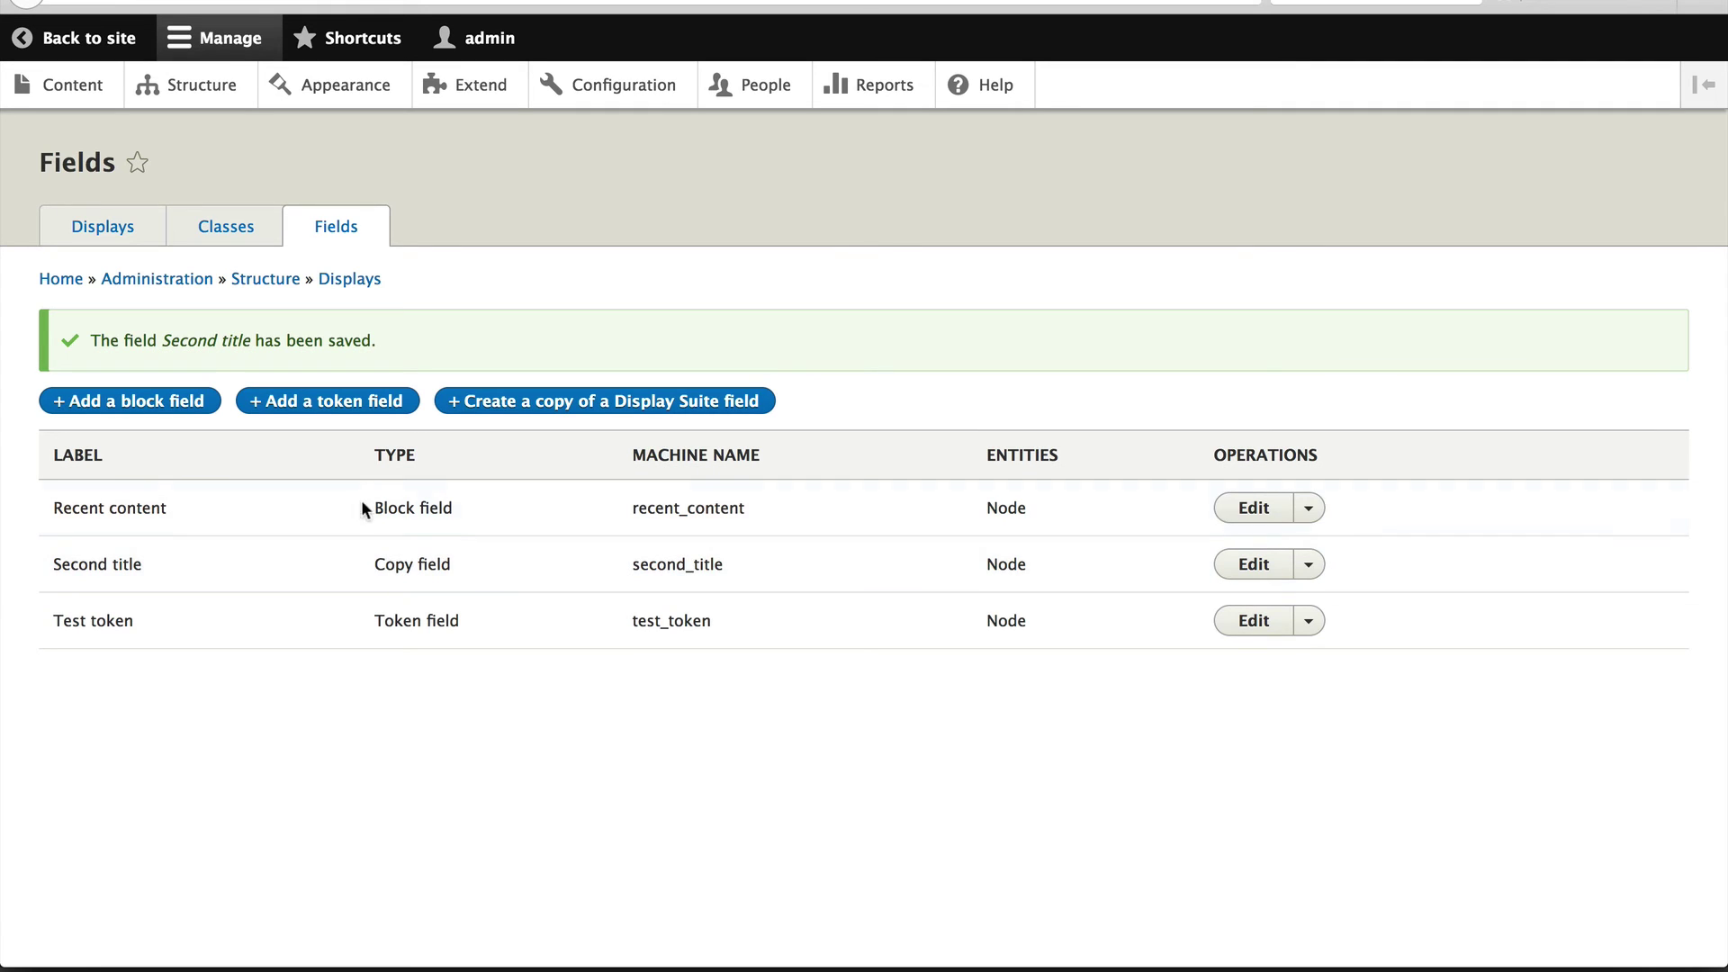
- Place Second title above Body in Article's Full content Left region and save
{"action": "left_click", "coordinate": [104, 226]}
{"action": "left_click", "coordinate": [1392, 451]}
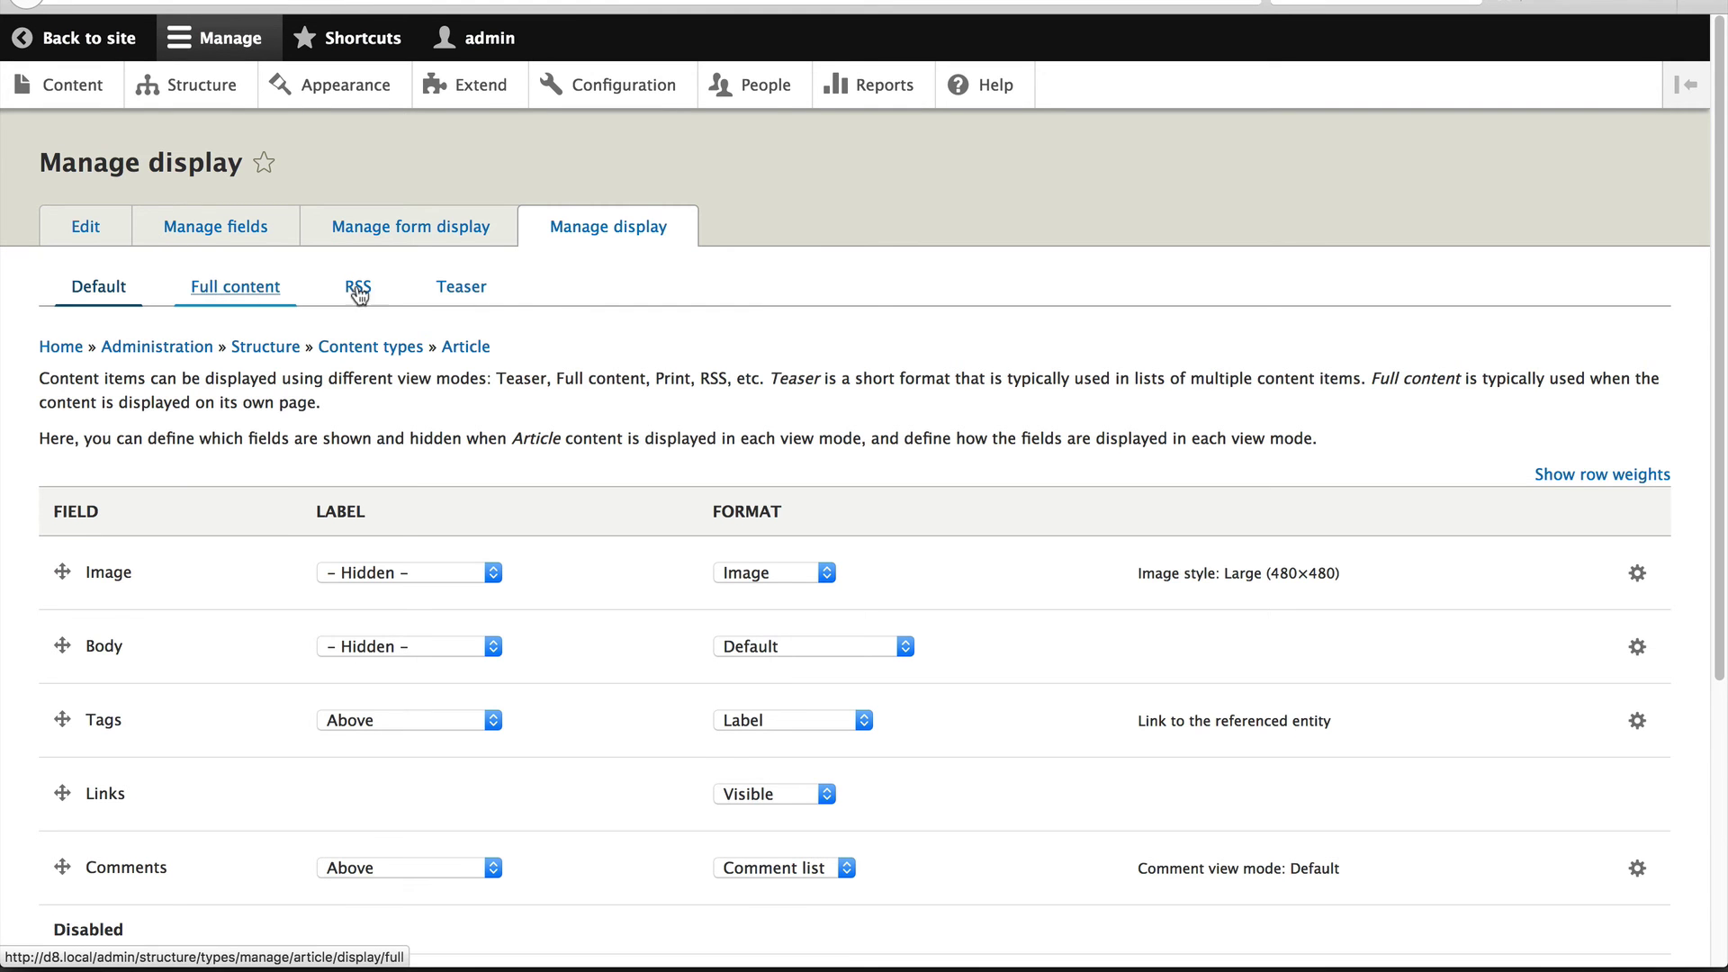
{"action": "left_click", "coordinate": [357, 286]}
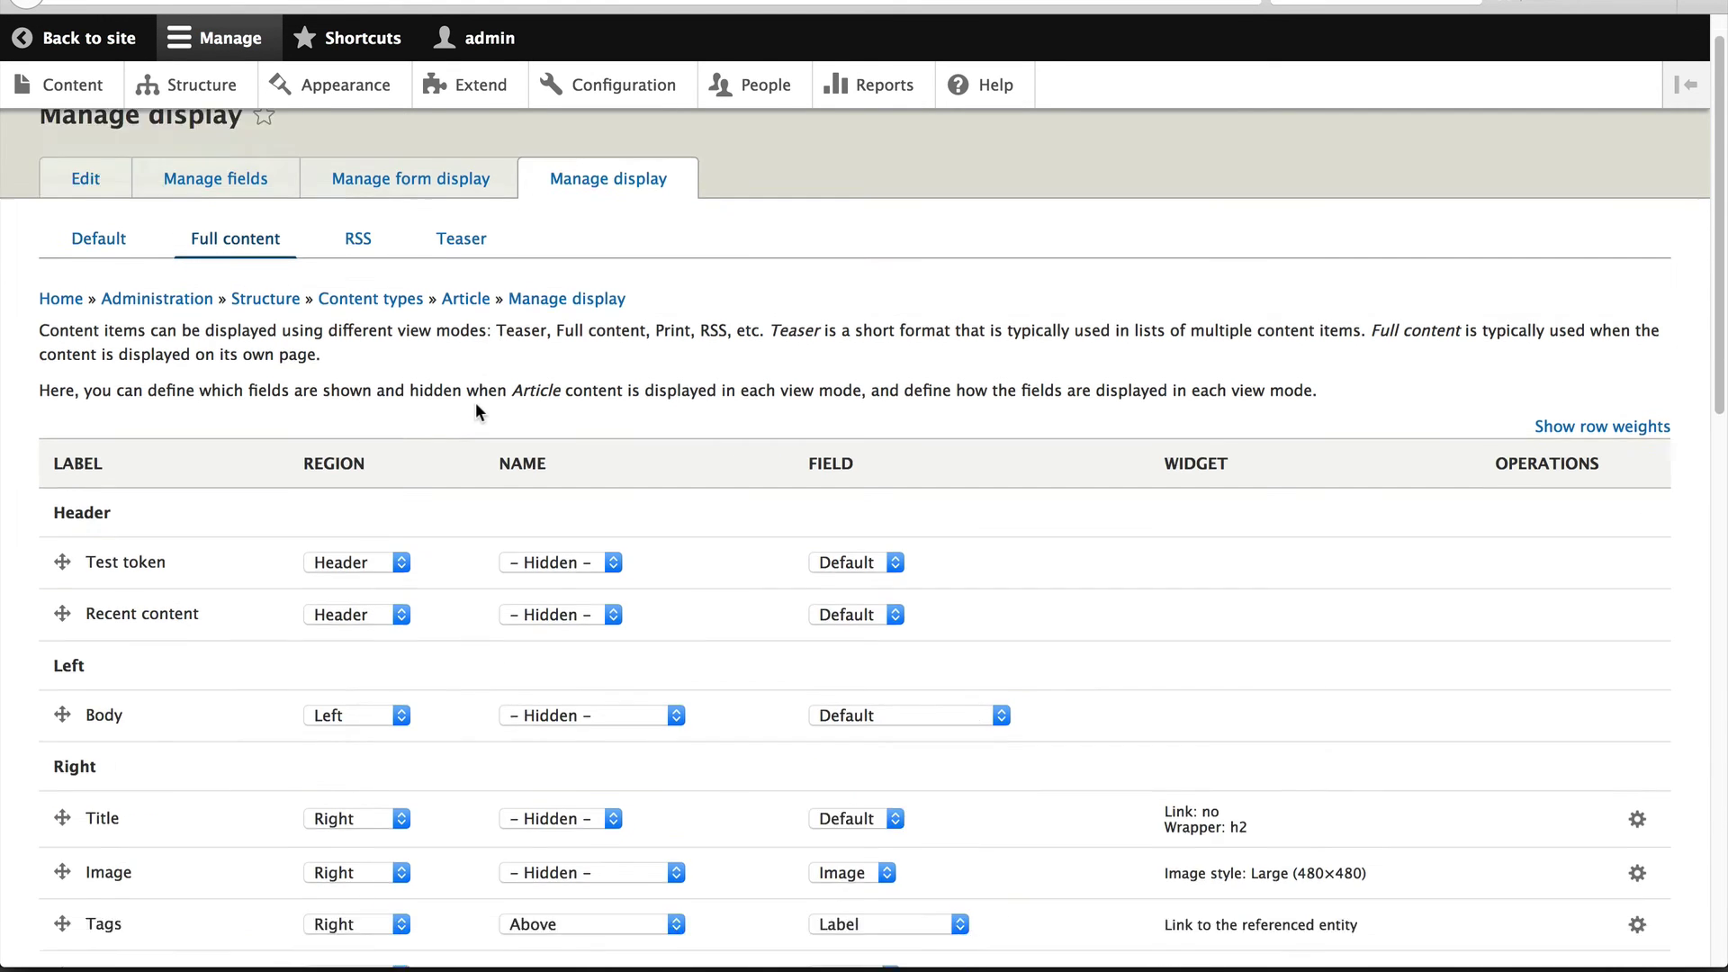
{"action": "scroll", "coordinate": [475, 401], "scroll_direction": "down", "scroll_amount": 5}
{"action": "scroll", "coordinate": [476, 404], "scroll_direction": "down", "scroll_amount": 3}
{"action": "scroll", "coordinate": [482, 401], "scroll_direction": "down", "scroll_amount": 1}
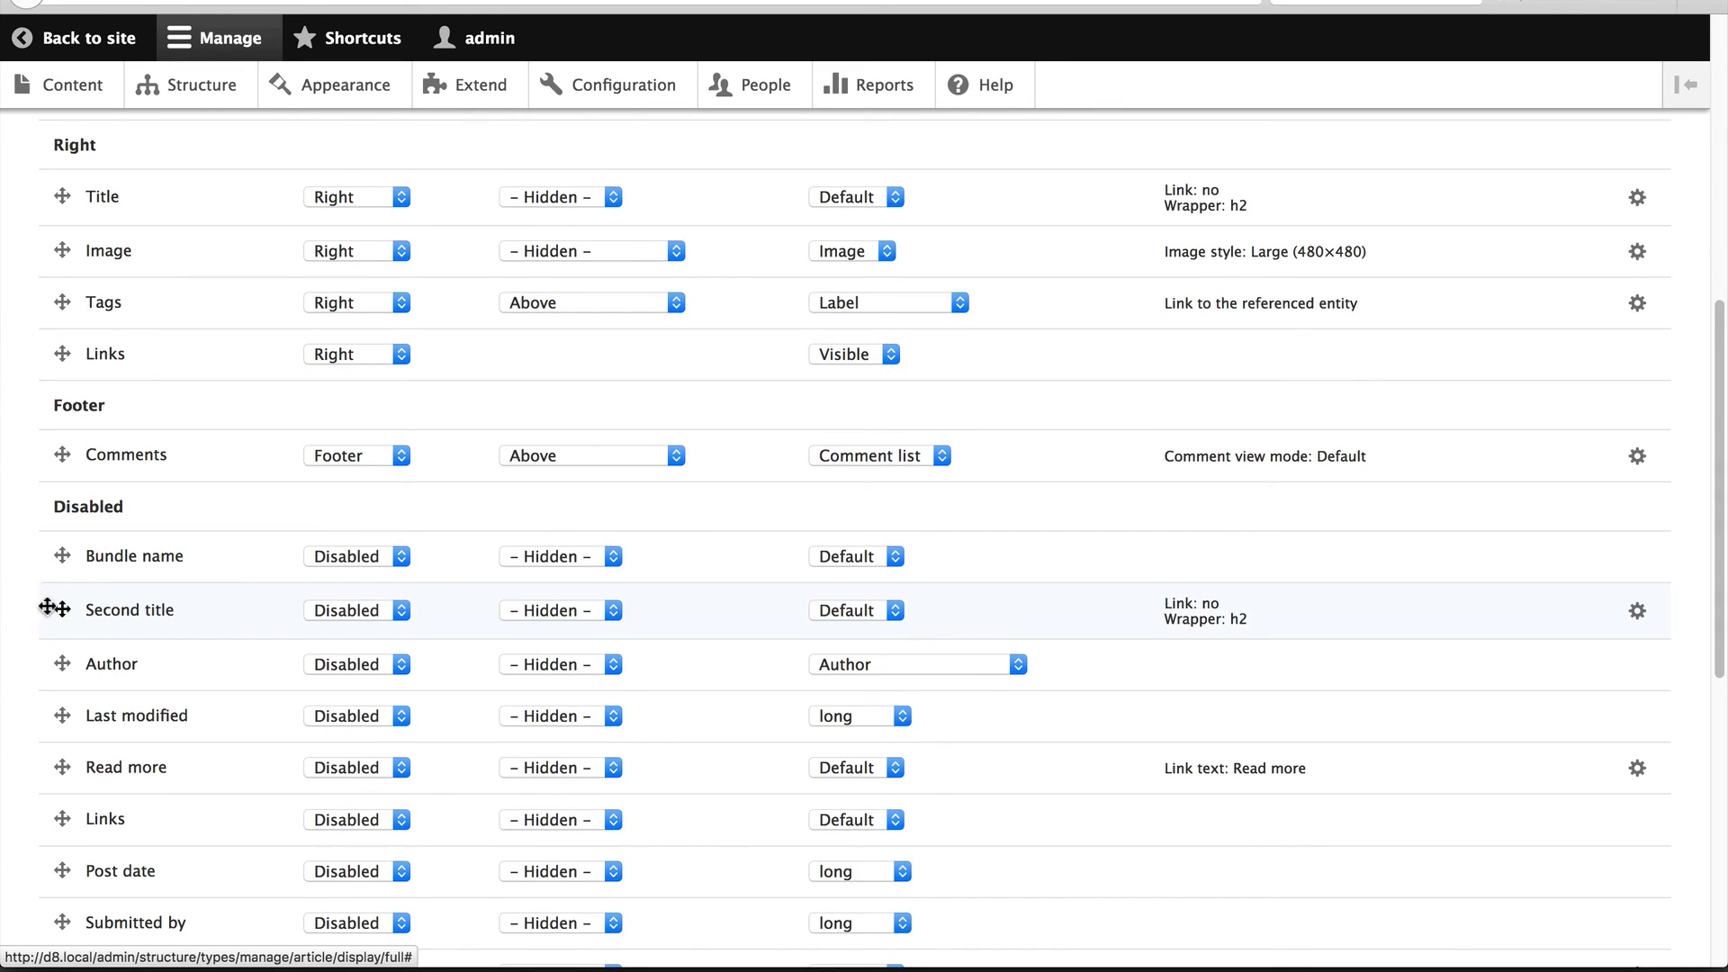
{"action": "left_click_drag", "start_coordinate": [63, 612], "coordinate": [62, 181]}
{"action": "left_click_drag", "start_coordinate": [63, 508], "coordinate": [62, 391]}
{"action": "scroll", "coordinate": [191, 461], "scroll_direction": "down", "scroll_amount": 10}
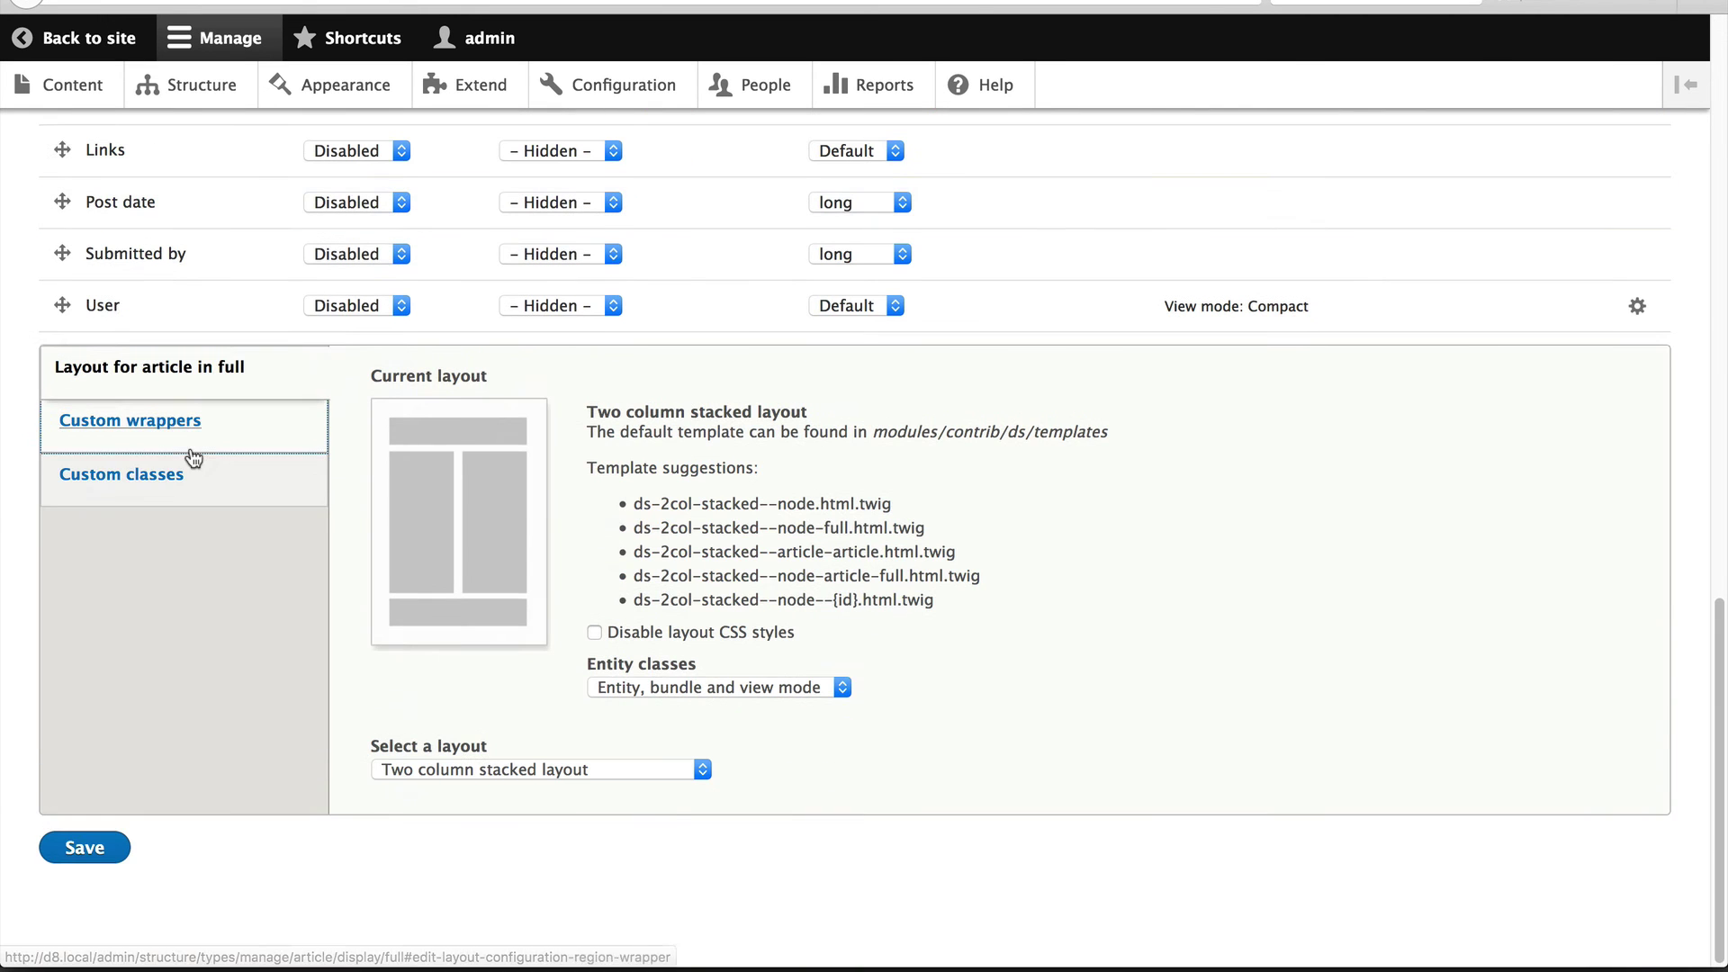
{"action": "left_click", "coordinate": [85, 844]}
{"action": "scroll", "coordinate": [525, 479], "scroll_direction": "up", "scroll_amount": 5}
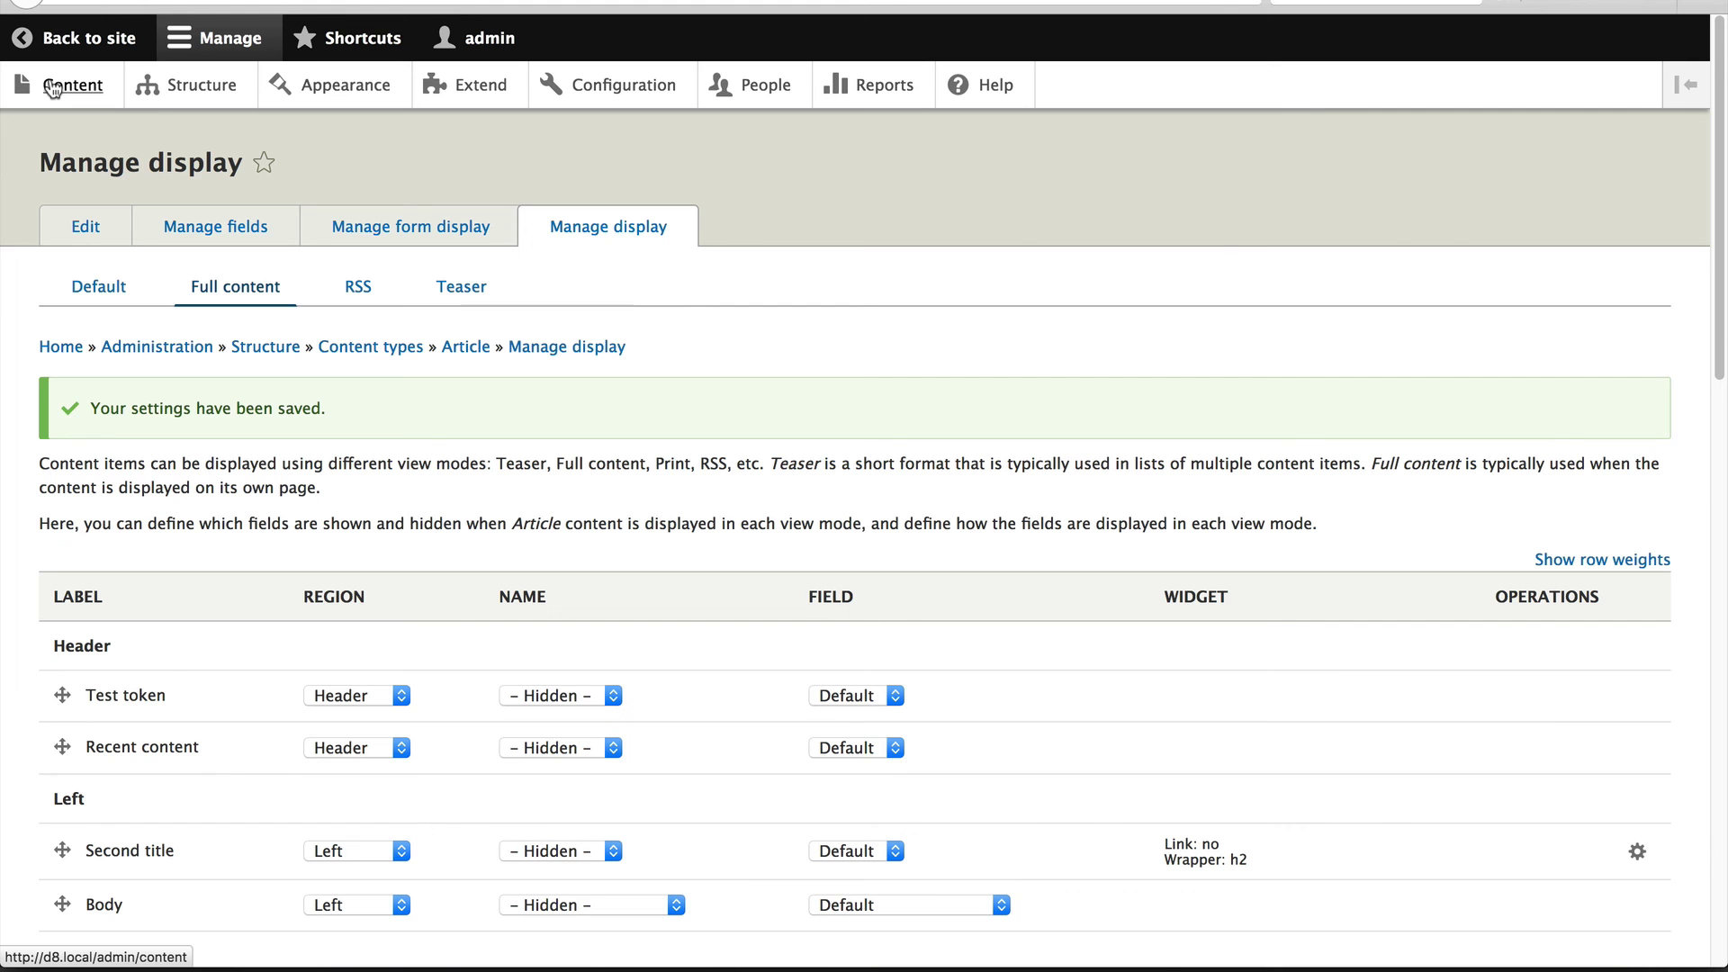
{"action": "left_click", "coordinate": [51, 90]}
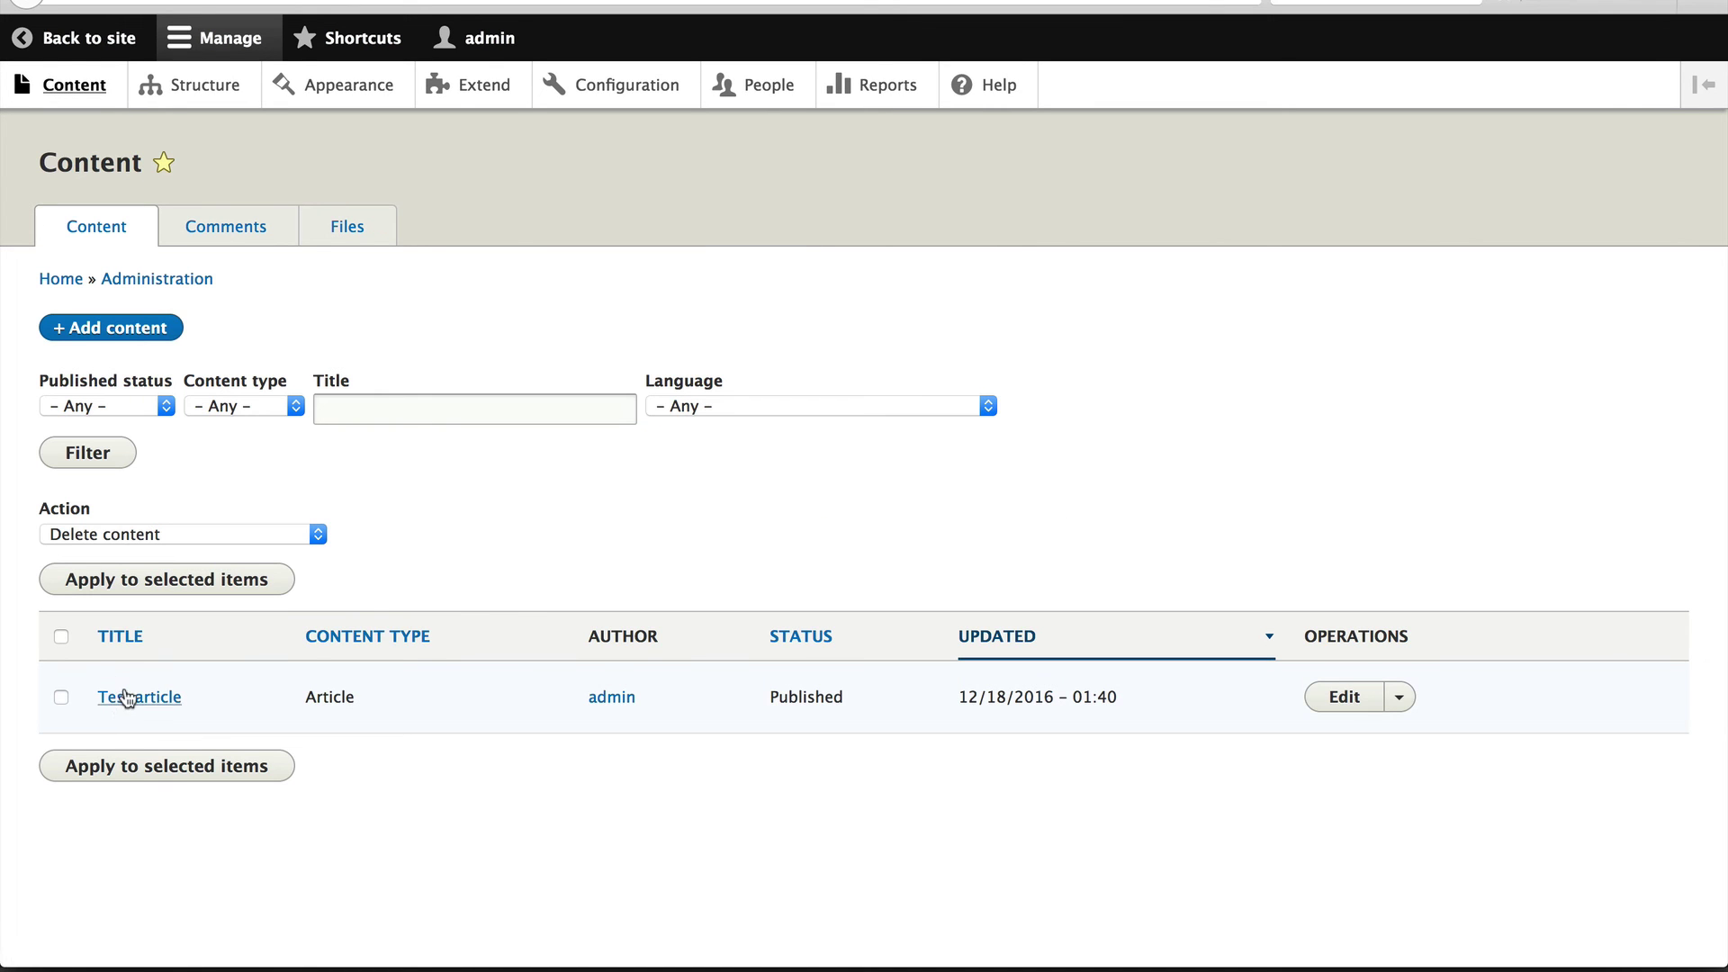
- Open the 'Test article' page to view its two titles
{"action": "left_click", "coordinate": [139, 696]}
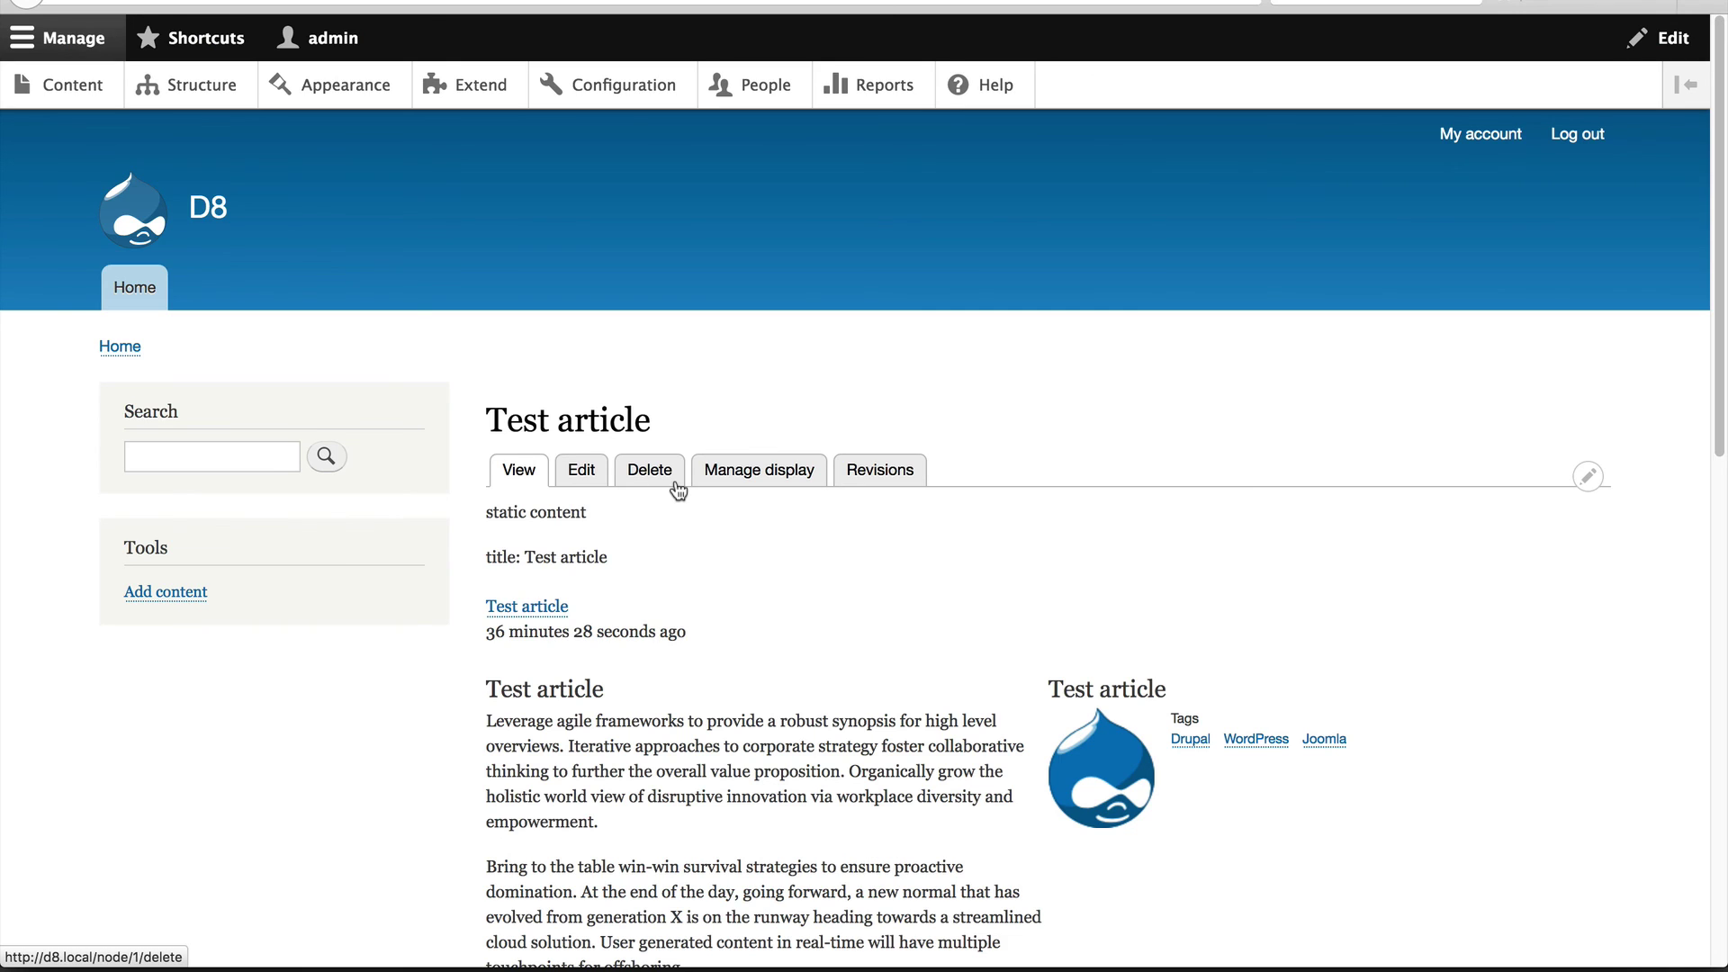
{"action": "scroll", "coordinate": [648, 500], "scroll_direction": "down", "scroll_amount": 3}
{"action": "left_click_drag", "start_coordinate": [607, 519], "coordinate": [471, 523]}
{"action": "left_click", "coordinate": [489, 529]}
{"action": "mouse_move", "coordinate": [544, 688]}
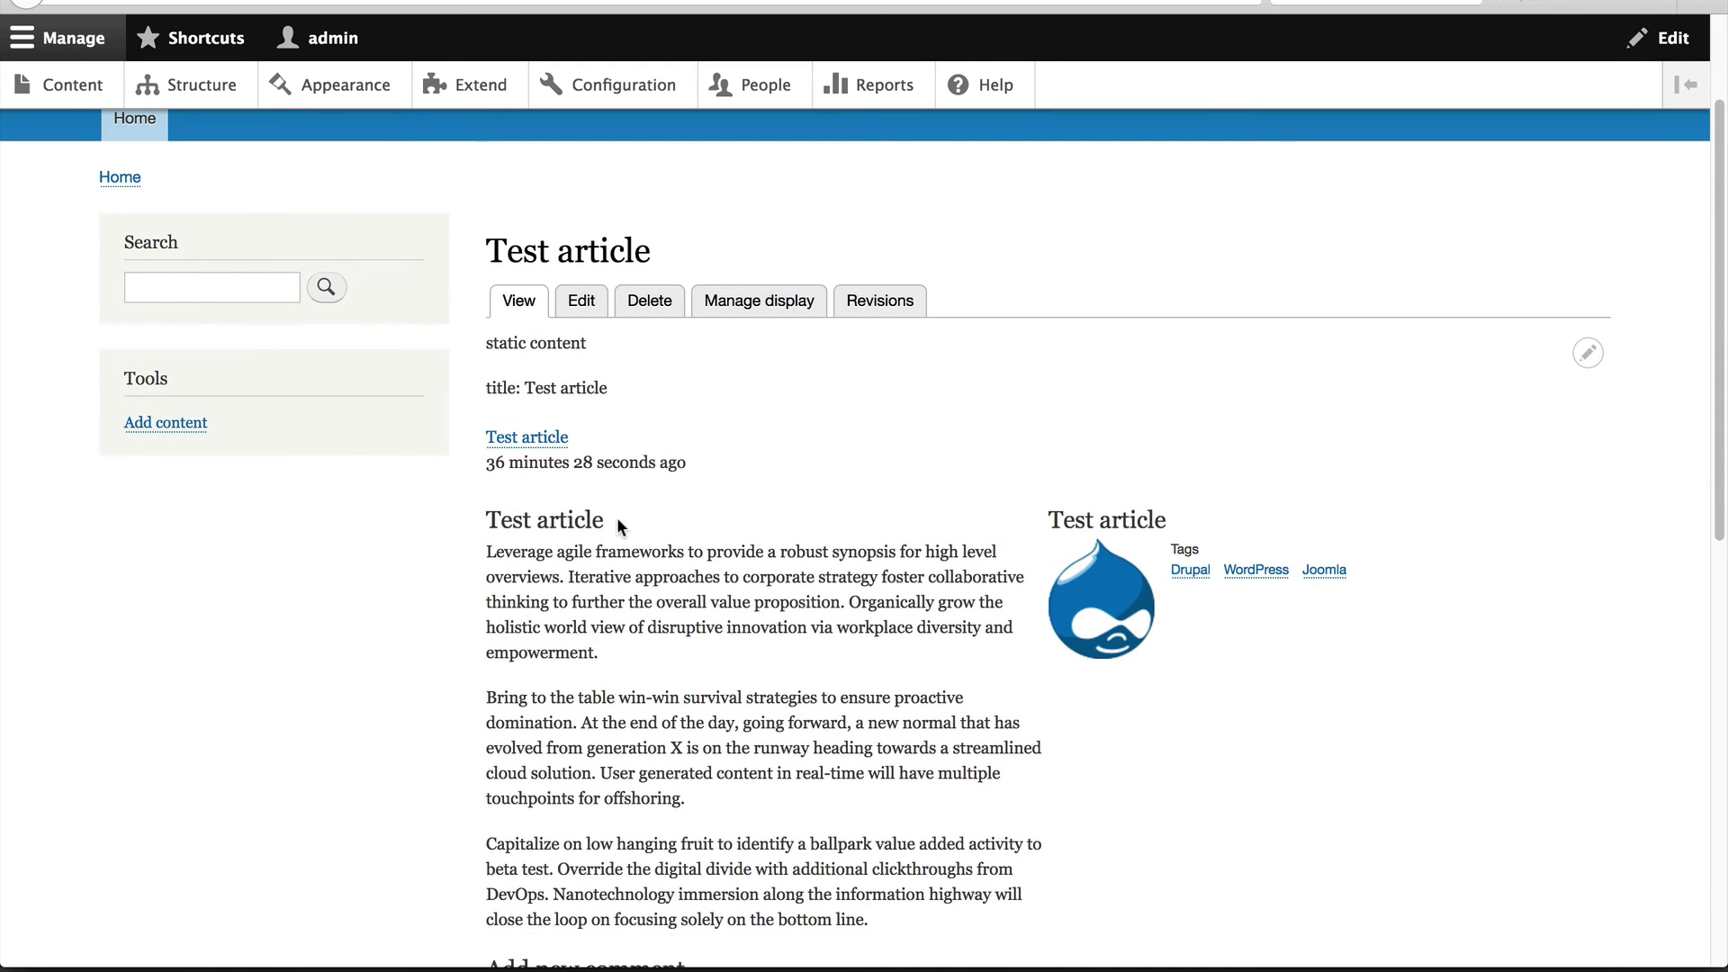